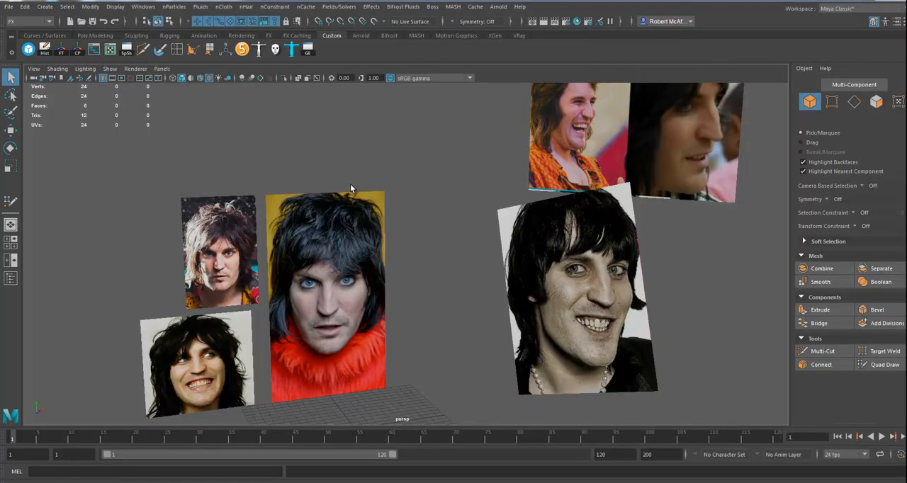
Examine the head reference image planes from several angles and bring up the display layer that holds them.
{"action": "left_click_drag", "start_coordinate": [459, 280], "coordinate": [445, 276], "text": "alt"}
{"action": "scroll", "coordinate": [453, 273], "scroll_direction": "up", "scroll_amount": 3}
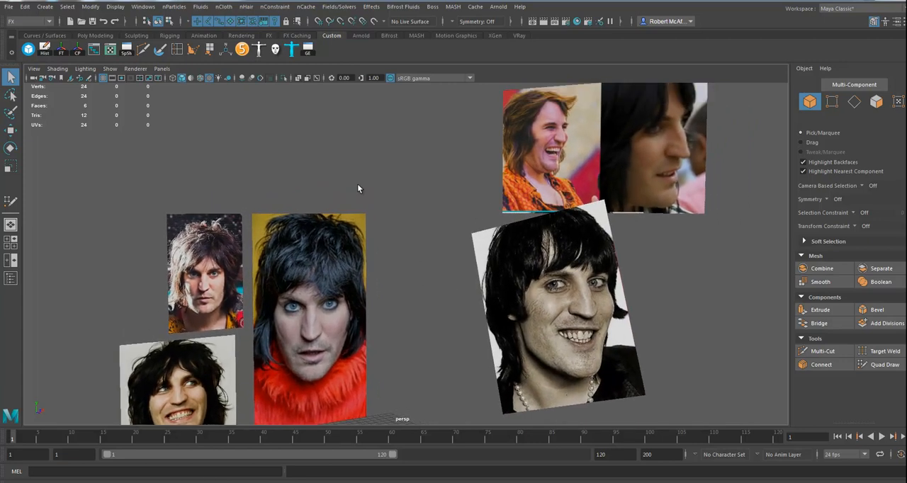
{"action": "left_click_drag", "start_coordinate": [448, 311], "coordinate": [441, 275], "text": "alt"}
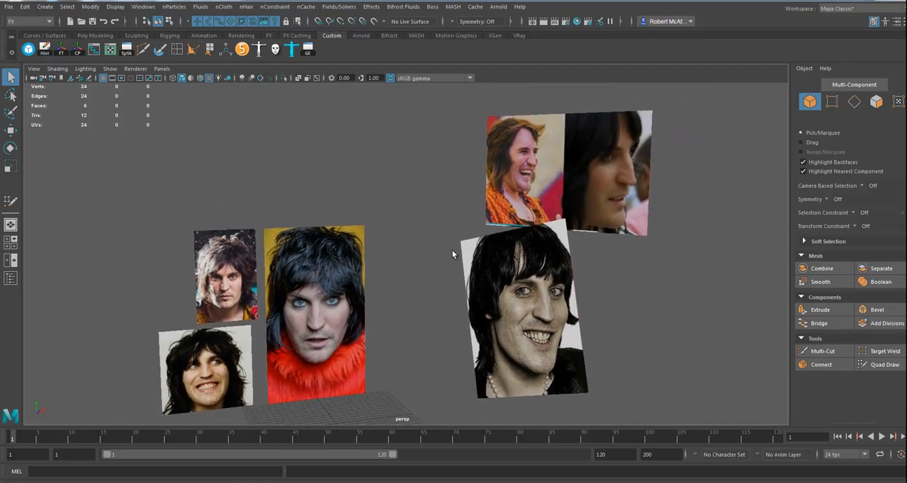
{"action": "left_click_drag", "start_coordinate": [536, 312], "coordinate": [541, 300], "text": "alt"}
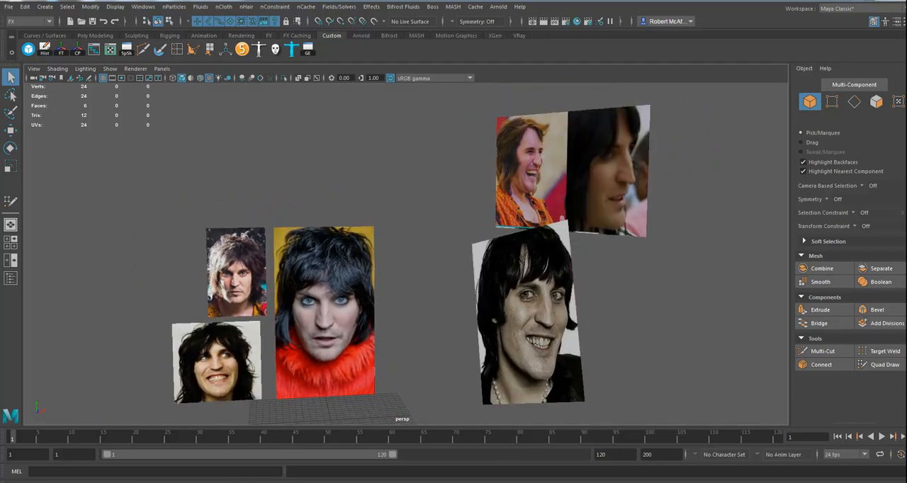
{"action": "left_click", "coordinate": [906, 106]}
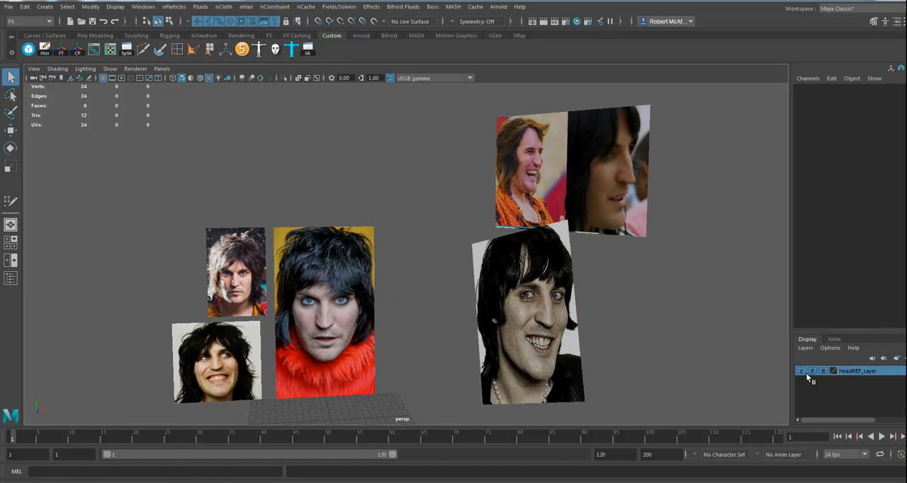
{"action": "left_click_drag", "start_coordinate": [624, 349], "coordinate": [474, 351], "text": "alt"}
{"action": "left_click_drag", "start_coordinate": [617, 237], "coordinate": [637, 256], "text": "alt"}
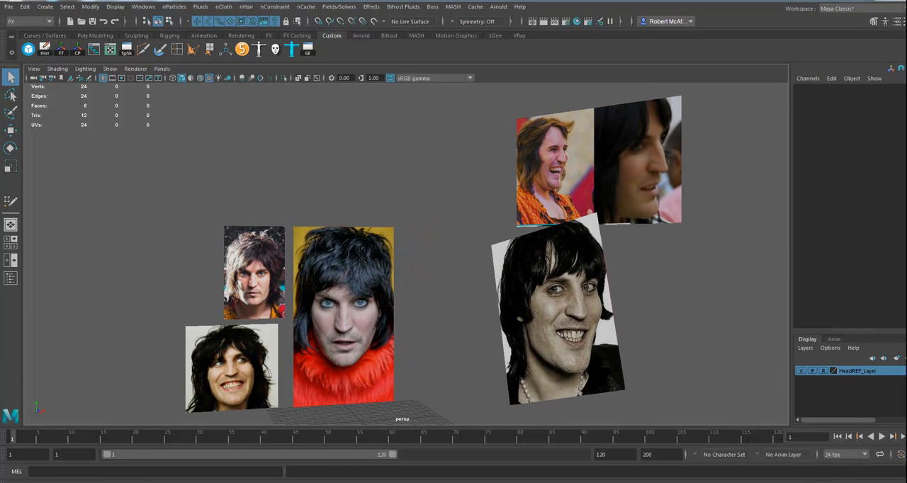
{"action": "middle_click_drag", "start_coordinate": [403, 316], "coordinate": [391, 292], "text": "alt"}
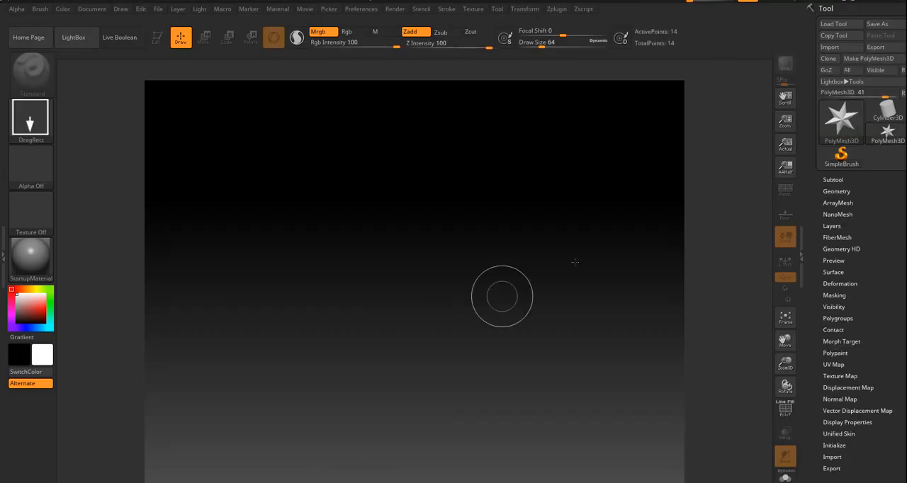
Switch to ZBrush, draw the PolyMesh3D star on the canvas and enable Edit mode for it.
{"action": "left_click_drag", "start_coordinate": [427, 267], "coordinate": [398, 211]}
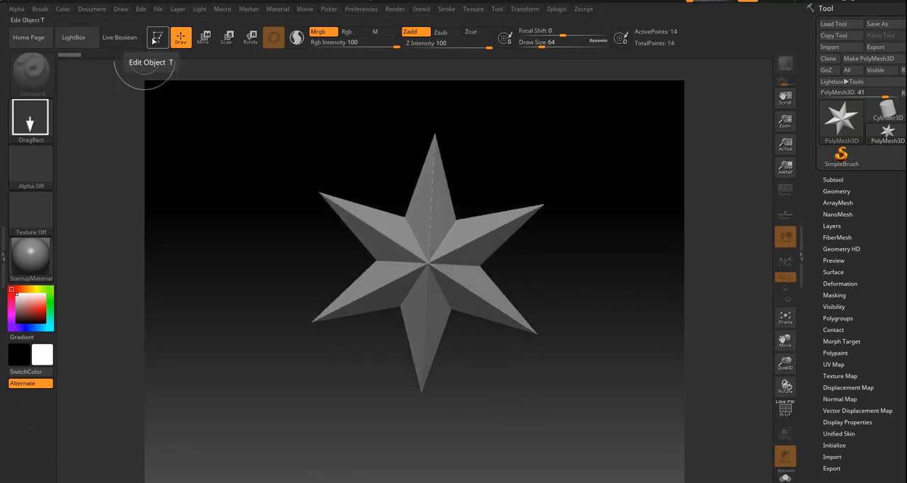
{"action": "left_click", "coordinate": [156, 38]}
{"action": "mouse_move", "coordinate": [545, 253]}
{"action": "left_mouse_down"}
{"action": "mouse_move", "coordinate": [586, 266]}
{"action": "mouse_move", "coordinate": [619, 259]}
{"action": "mouse_move", "coordinate": [571, 265]}
{"action": "mouse_move", "coordinate": [552, 286]}
{"action": "mouse_move", "coordinate": [570, 287]}
{"action": "left_mouse_up"}
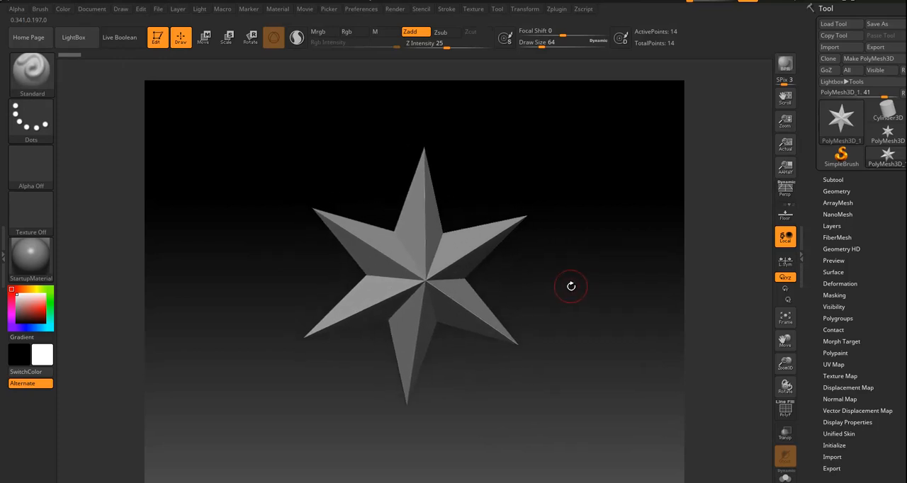
Import the HeadREF mesh from the scenes folder of OldGregg_Project in place of the star.
{"action": "left_click", "coordinate": [839, 47]}
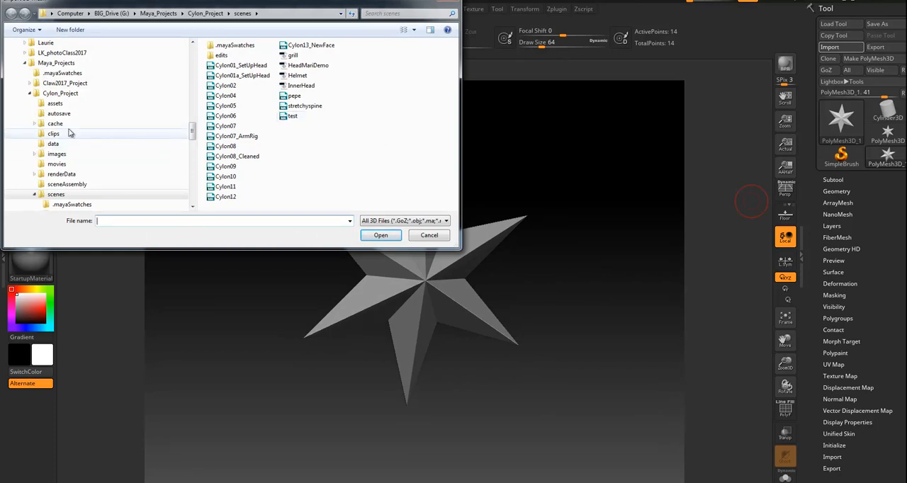
{"action": "left_click", "coordinate": [32, 95]}
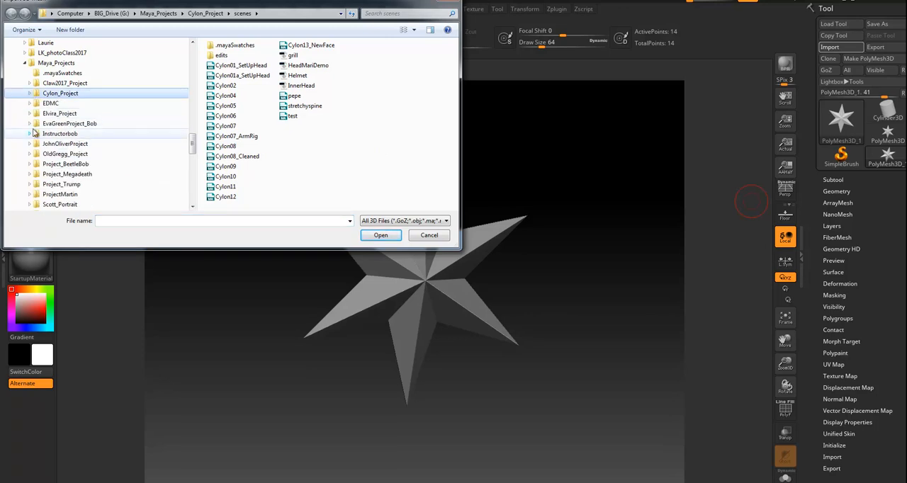
{"action": "left_click", "coordinate": [65, 154]}
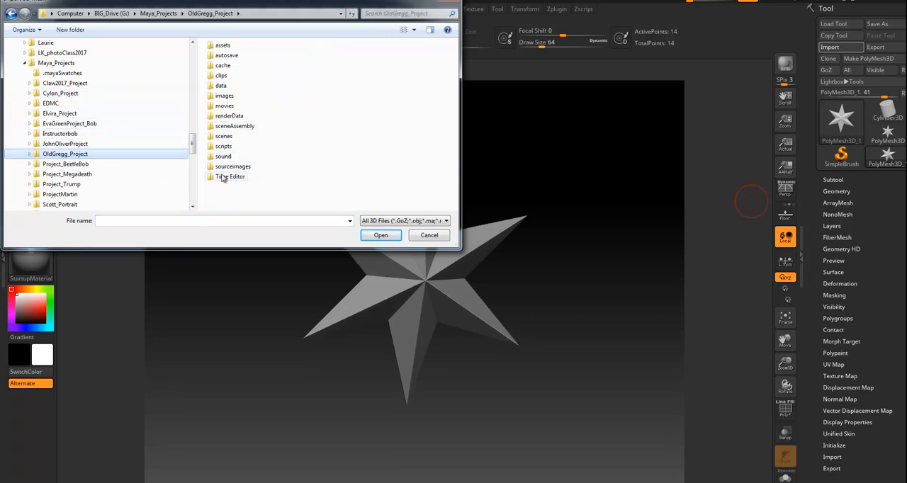
{"action": "double_click", "coordinate": [222, 139]}
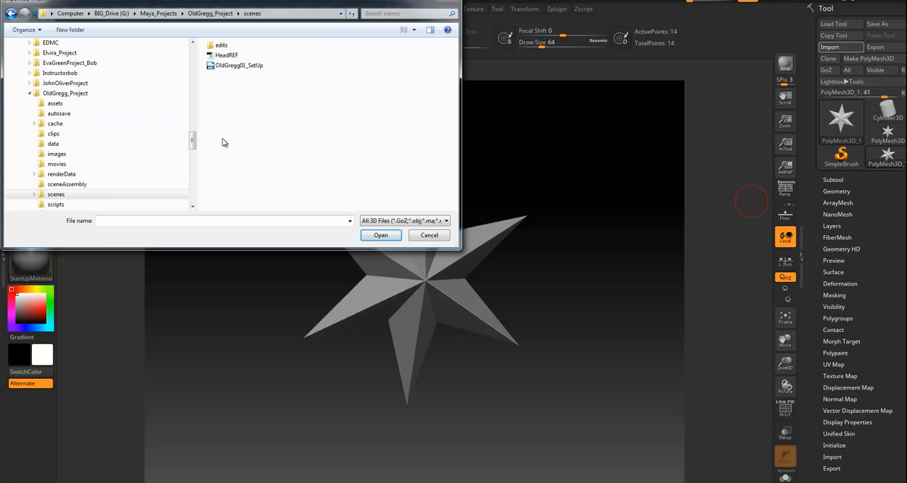
{"action": "left_click", "coordinate": [225, 54]}
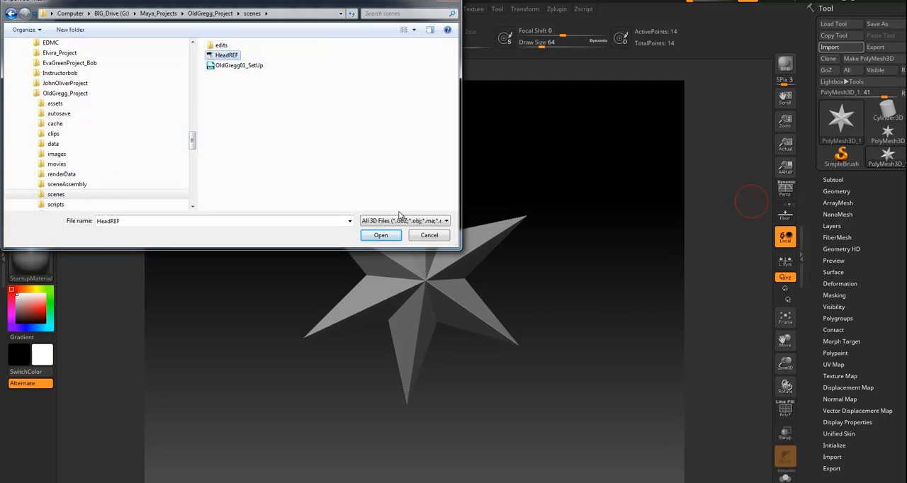
{"action": "left_click", "coordinate": [381, 235]}
{"action": "left_click_drag", "start_coordinate": [493, 355], "coordinate": [553, 358]}
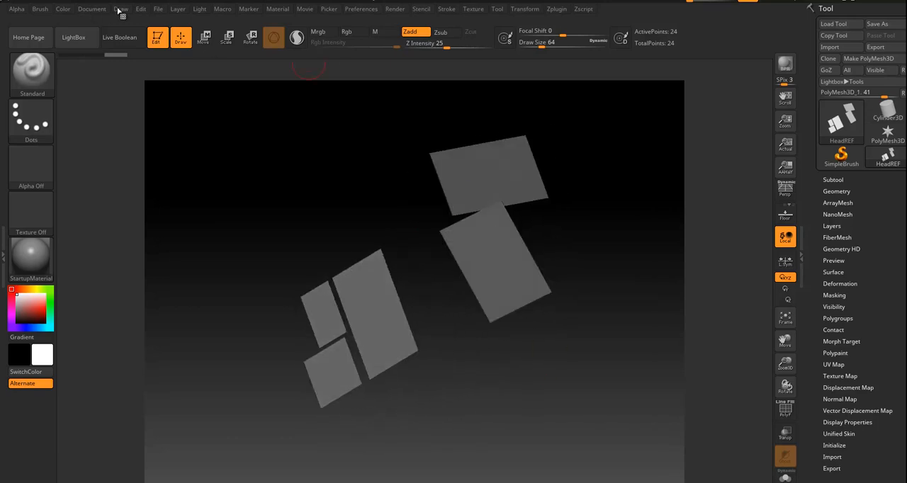
Remove the gradient from the document background so it is a flat dark grey.
{"action": "left_click", "coordinate": [91, 9]}
{"action": "left_click_drag", "start_coordinate": [104, 207], "coordinate": [91, 207]}
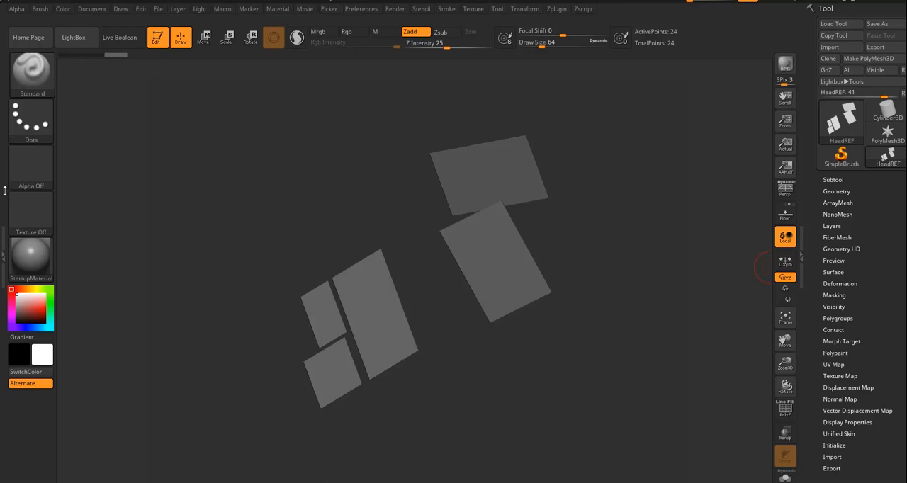
{"action": "left_click_drag", "start_coordinate": [277, 263], "coordinate": [447, 75]}
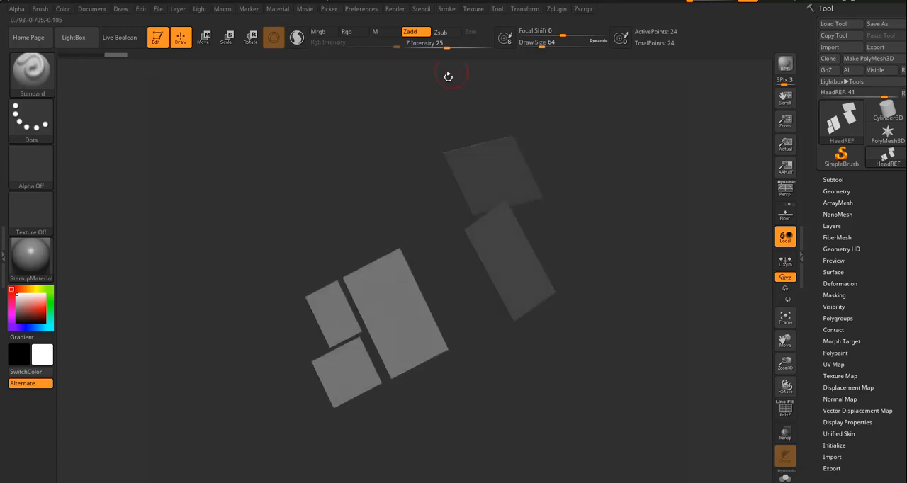
Import the NoelFieldingREF image from the project's scenes folder as a texture.
{"action": "left_click", "coordinate": [473, 9]}
{"action": "left_click", "coordinate": [474, 9]}
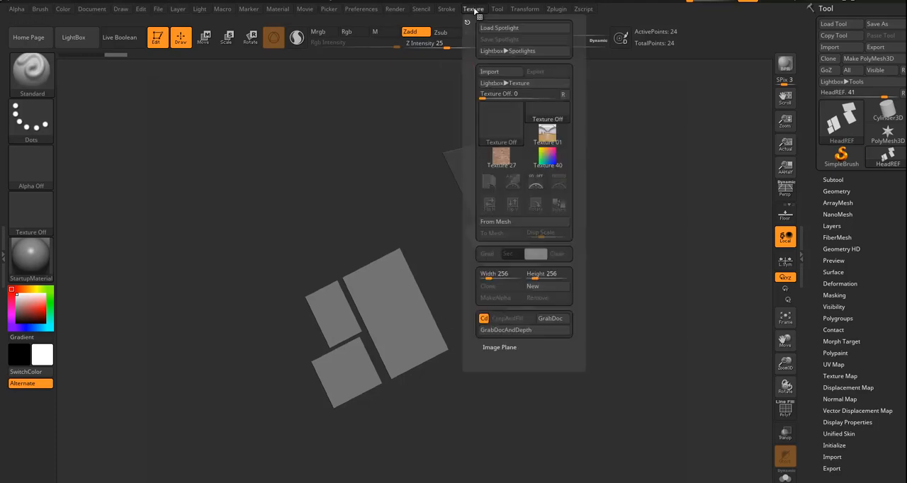
{"action": "left_click", "coordinate": [500, 72]}
{"action": "left_click", "coordinate": [221, 57]}
{"action": "left_click", "coordinate": [381, 236]}
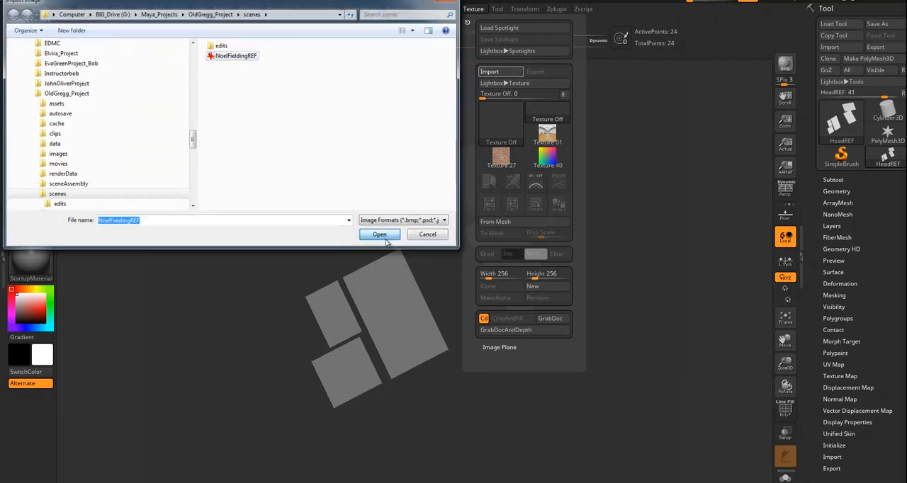
{"action": "left_click_drag", "start_coordinate": [522, 356], "coordinate": [465, 322]}
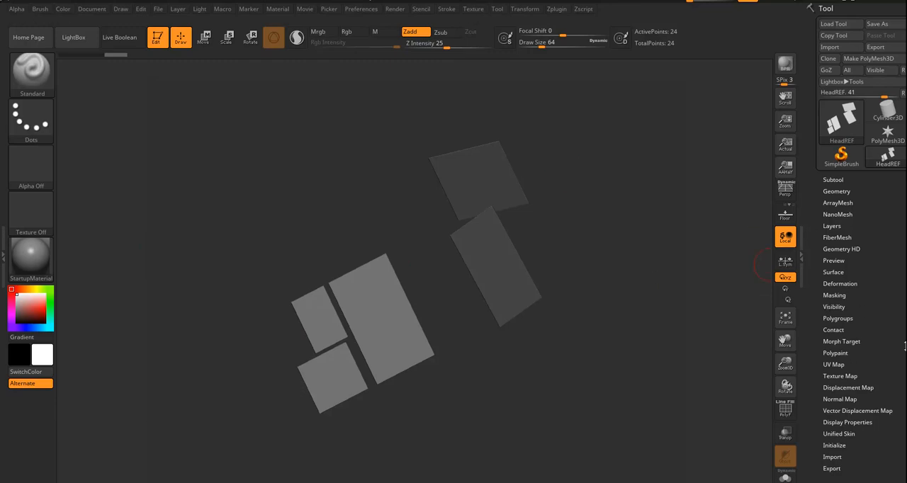
Assign the NoelFieldingREF texture to the HeadREF planes as their texture map.
{"action": "scroll", "coordinate": [898, 327], "scroll_direction": "down", "scroll_amount": 2}
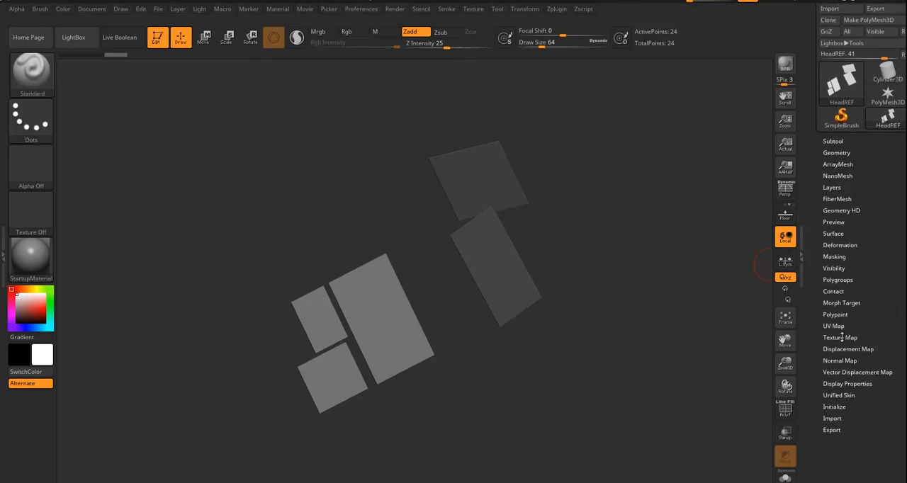
{"action": "left_click", "coordinate": [841, 337]}
{"action": "left_click", "coordinate": [848, 360]}
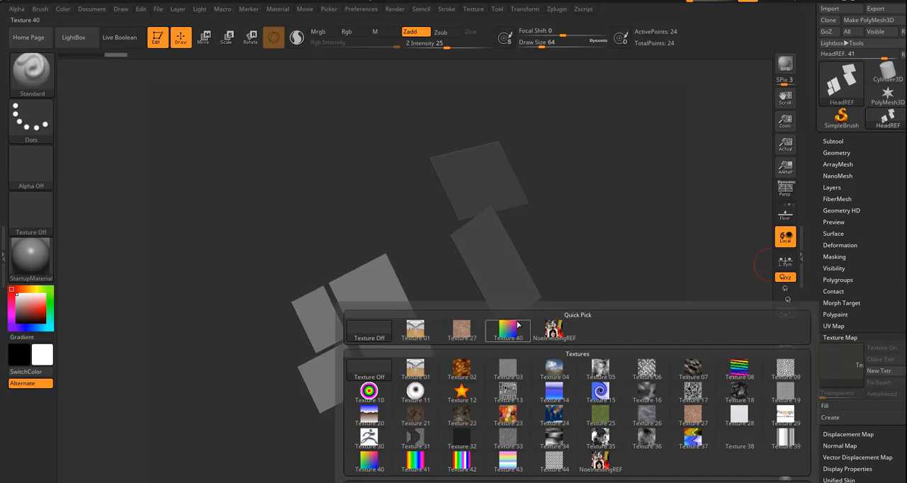
{"action": "left_click", "coordinate": [556, 334]}
{"action": "left_click_drag", "start_coordinate": [501, 384], "coordinate": [527, 358]}
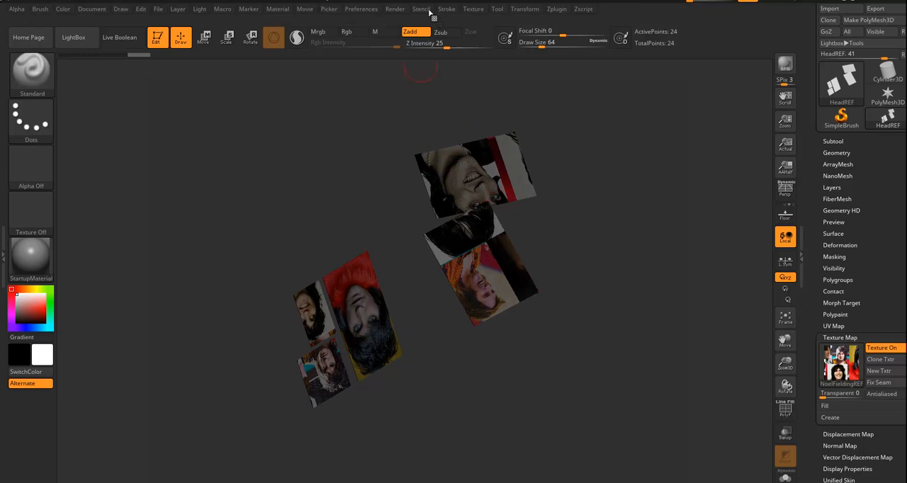
Flip the NoelFieldingREF texture vertically and reassign it as the texture map of the HeadREF planes.
{"action": "left_click", "coordinate": [473, 9]}
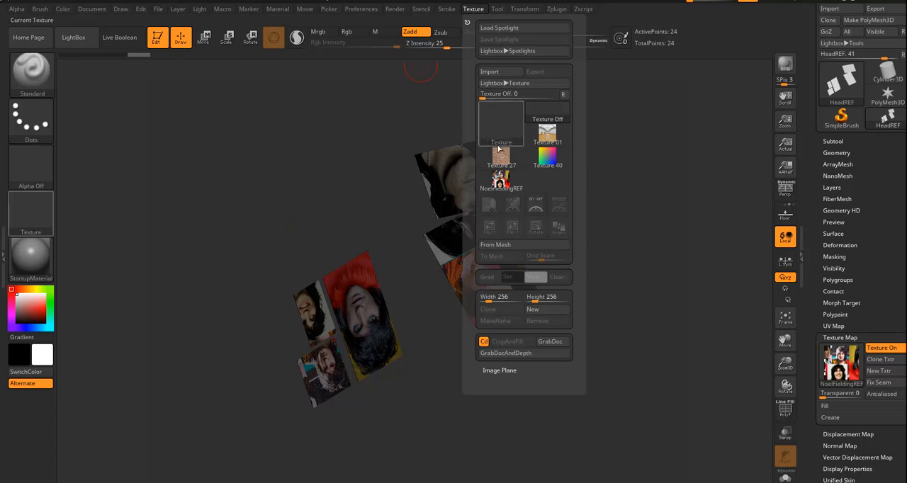
{"action": "left_click", "coordinate": [500, 181]}
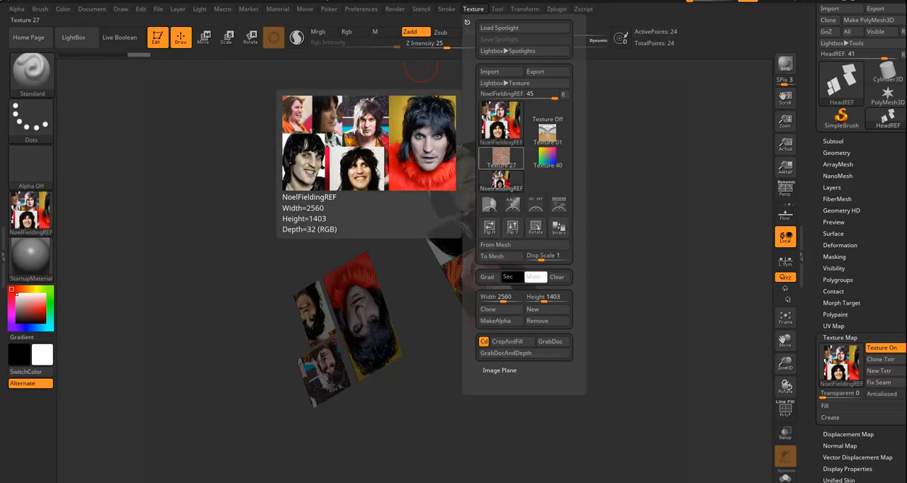
{"action": "left_click", "coordinate": [512, 231]}
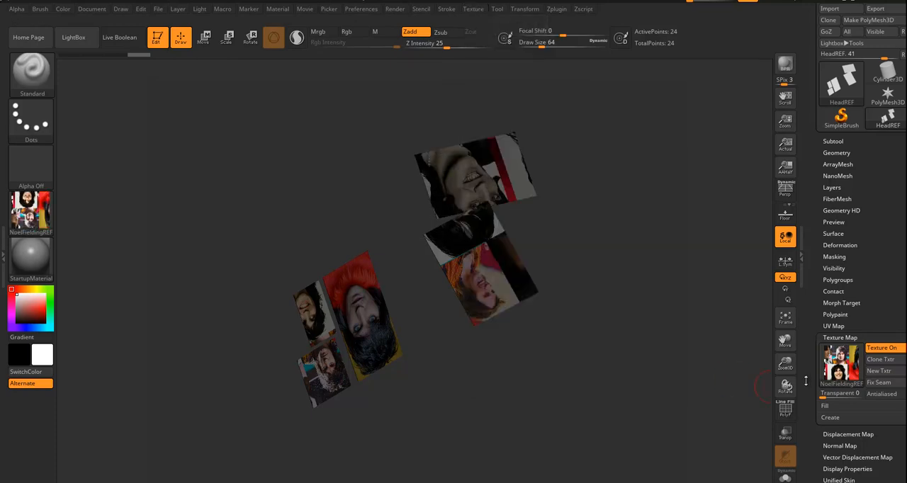
{"action": "left_click", "coordinate": [841, 361]}
{"action": "left_click", "coordinate": [555, 330]}
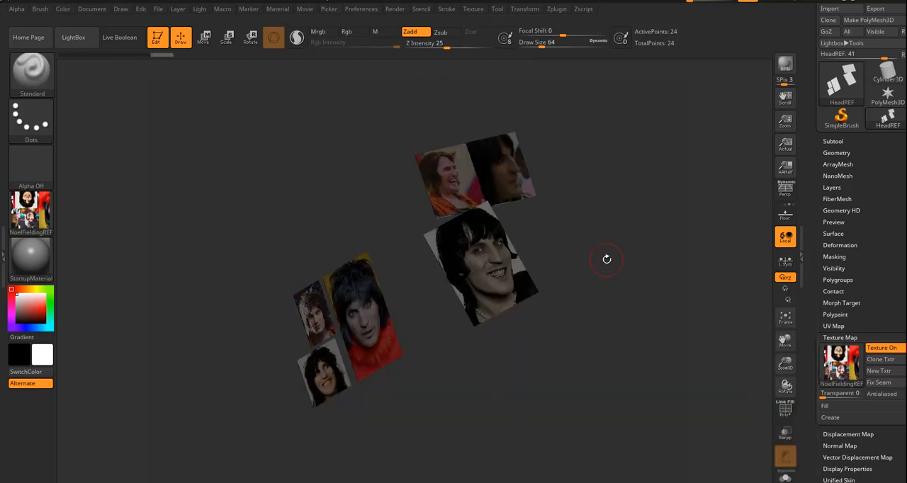
{"action": "left_click_drag", "start_coordinate": [597, 327], "coordinate": [115, 306]}
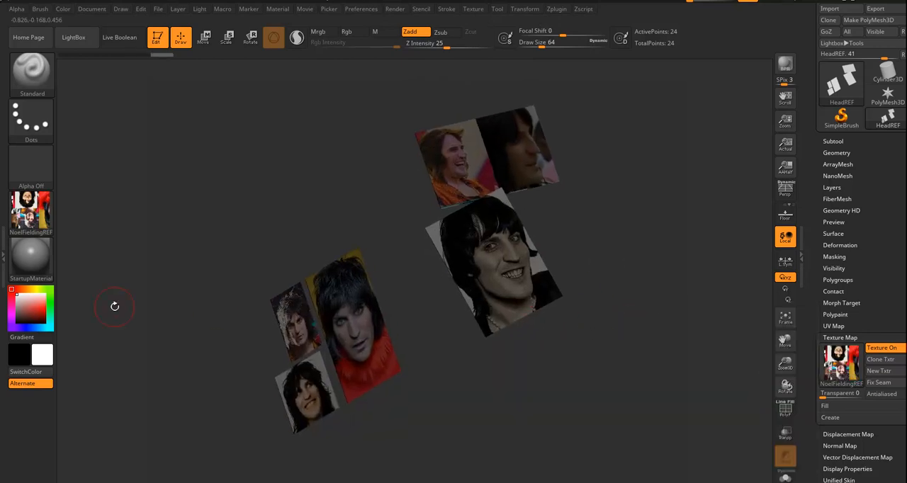
Try the Flat Color and SkinShade4 materials on the textured reference planes.
{"action": "left_click", "coordinate": [29, 258]}
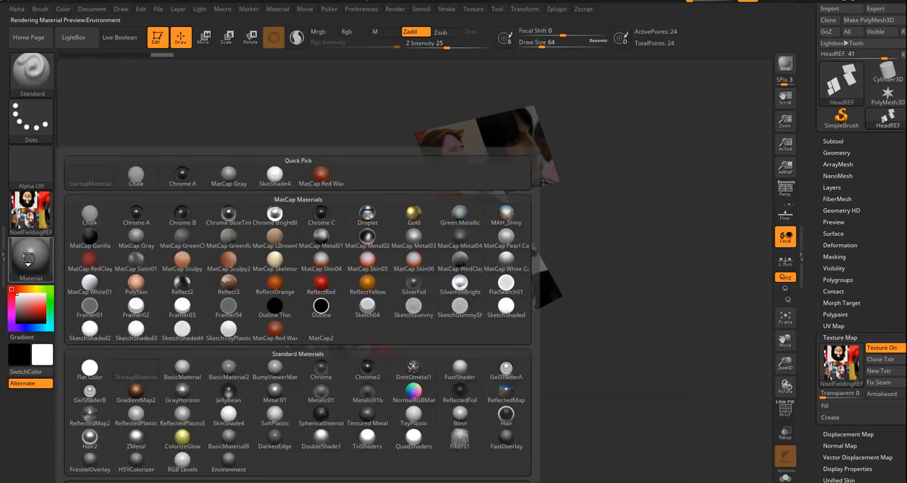
{"action": "left_click", "coordinate": [90, 369]}
{"action": "left_click_drag", "start_coordinate": [486, 369], "coordinate": [521, 361]}
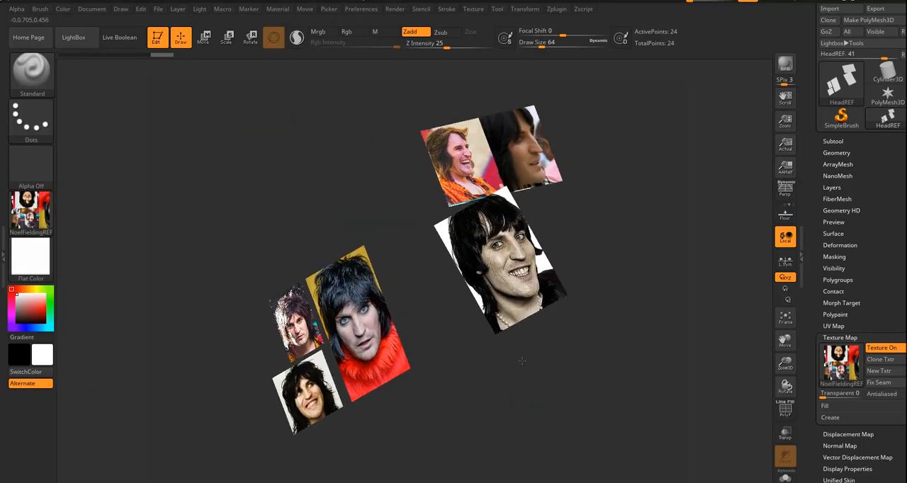
{"action": "left_click", "coordinate": [30, 256]}
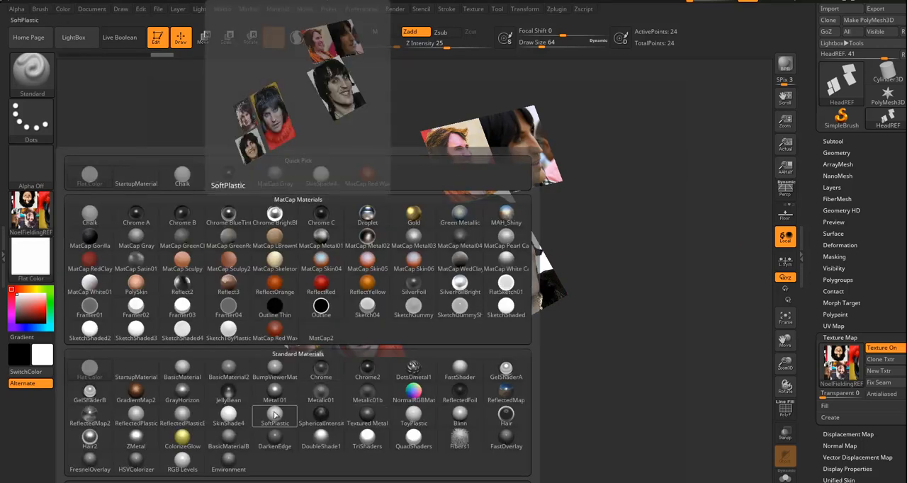
{"action": "left_click", "coordinate": [228, 416]}
{"action": "left_click_drag", "start_coordinate": [489, 400], "coordinate": [461, 386]}
Switch the reference planes' material to BasicMaterial and check their shading.
{"action": "left_click", "coordinate": [30, 256]}
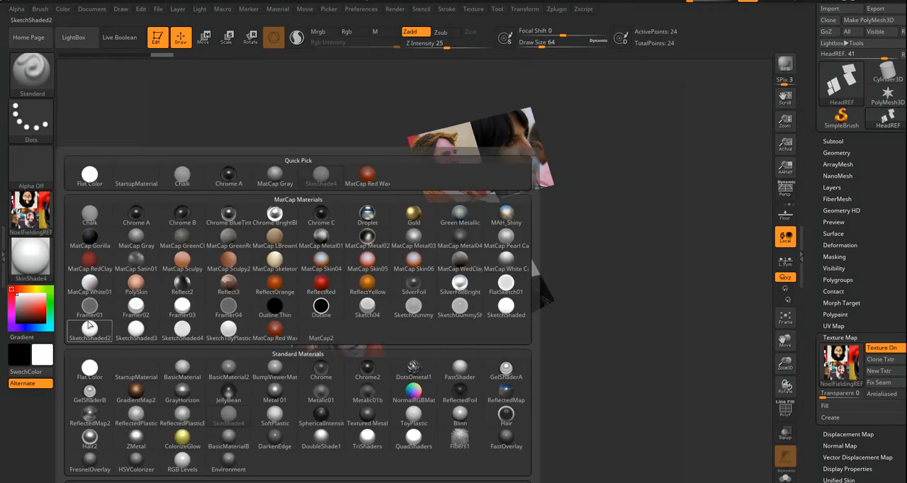
{"action": "left_click", "coordinate": [183, 372]}
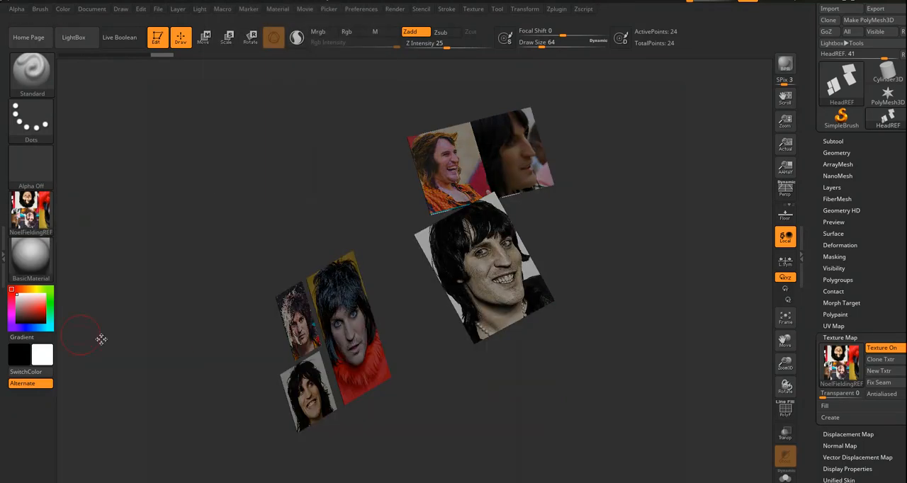
{"action": "left_click_drag", "start_coordinate": [500, 407], "coordinate": [628, 368]}
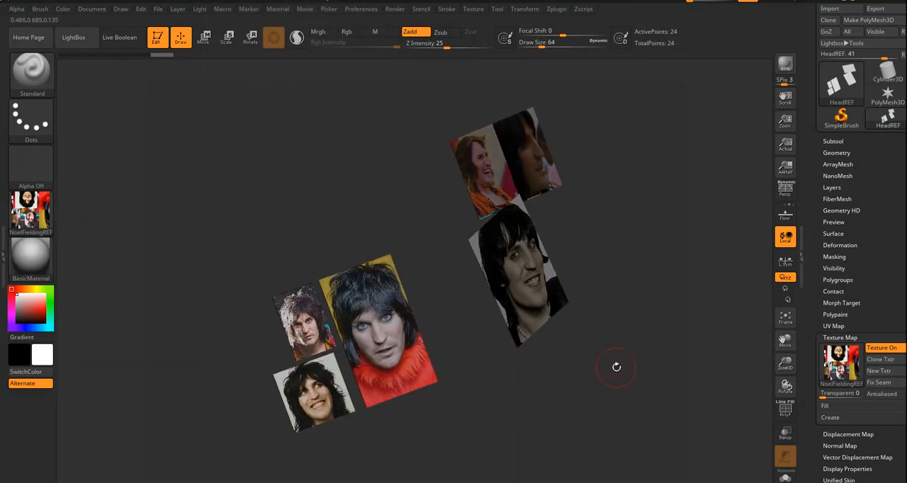
Close the Texture Map settings and open the subtool list of the HeadREF tool.
{"action": "left_click", "coordinate": [872, 336]}
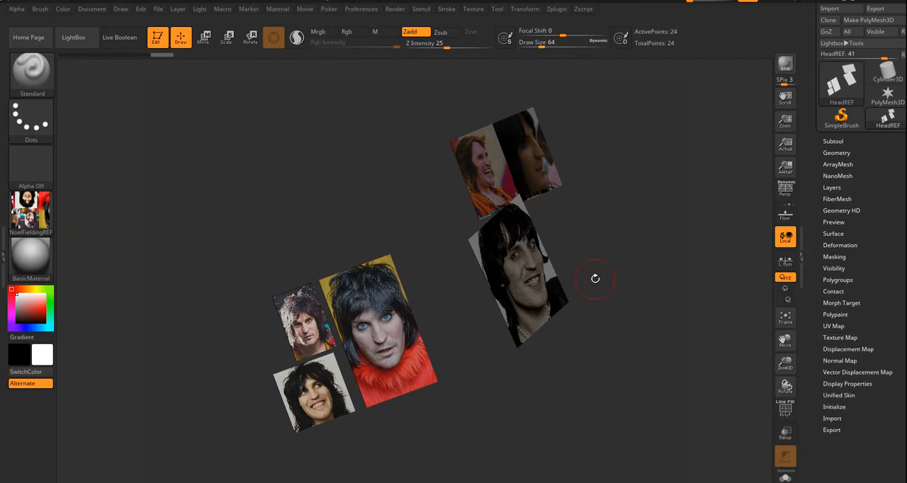
{"action": "left_click_drag", "start_coordinate": [667, 281], "coordinate": [656, 348]}
{"action": "mouse_move", "coordinate": [568, 370]}
{"action": "left_mouse_down"}
{"action": "mouse_move", "coordinate": [599, 375]}
{"action": "mouse_move", "coordinate": [565, 374]}
{"action": "left_mouse_up"}
{"action": "left_click", "coordinate": [832, 141]}
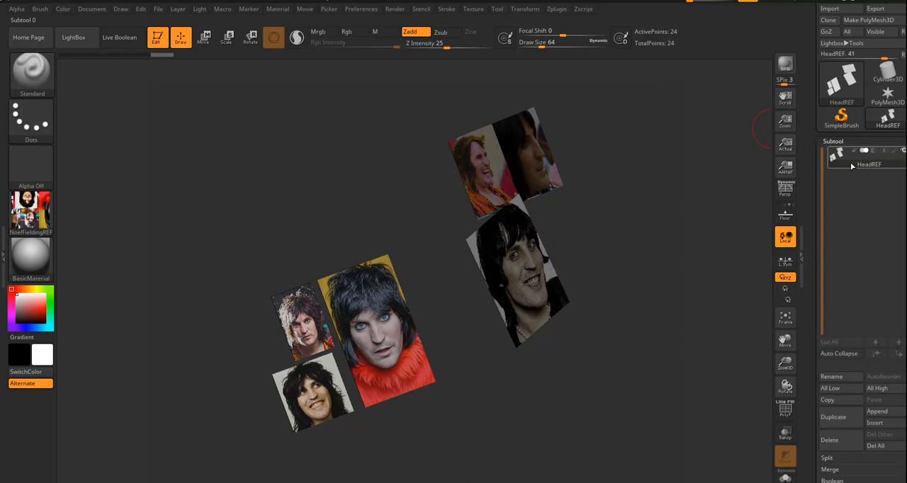
{"action": "left_click_drag", "start_coordinate": [692, 192], "coordinate": [548, 99]}
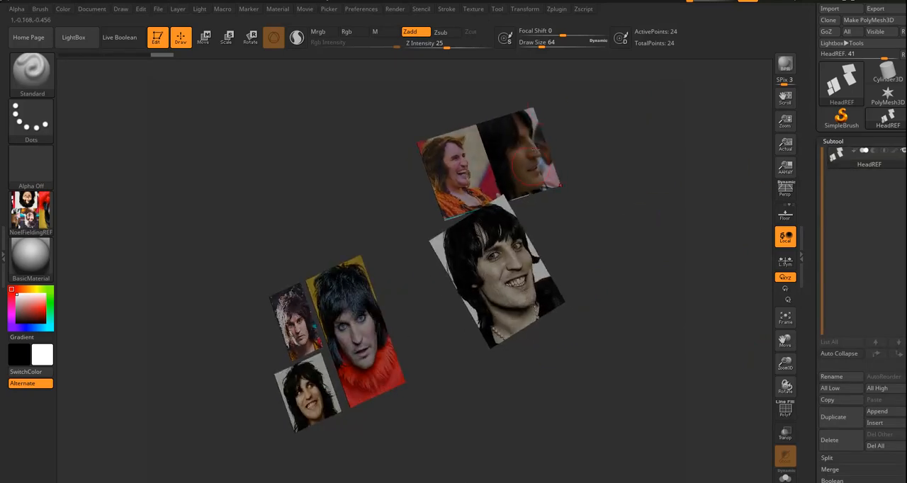
{"action": "mouse_move", "coordinate": [833, 158]}
Switch to the PolyMesh3D star tool and append HeadREF to it as a subtool.
{"action": "left_click", "coordinate": [886, 102]}
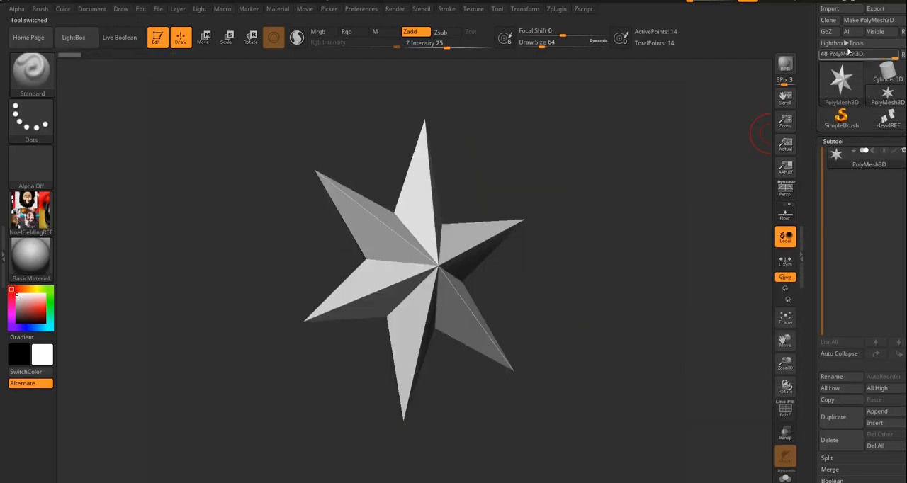
{"action": "scroll", "coordinate": [876, 32], "scroll_direction": "down", "scroll_amount": 2}
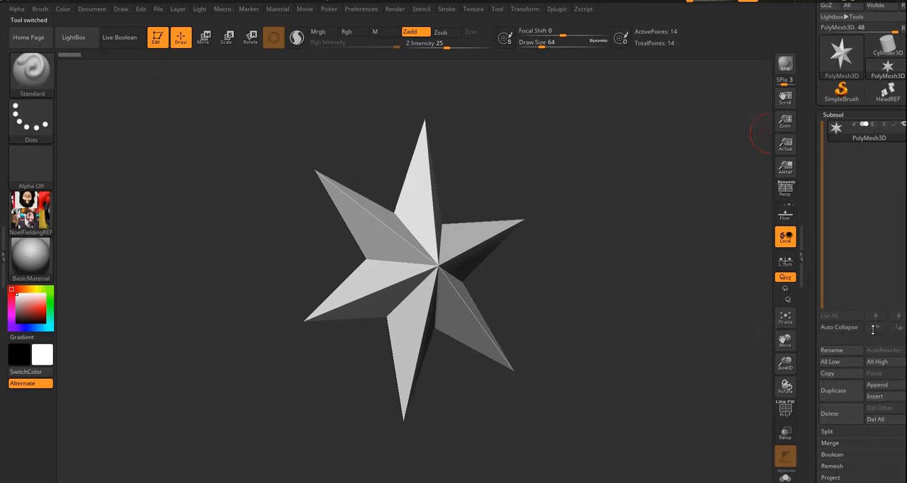
{"action": "left_click", "coordinate": [882, 390]}
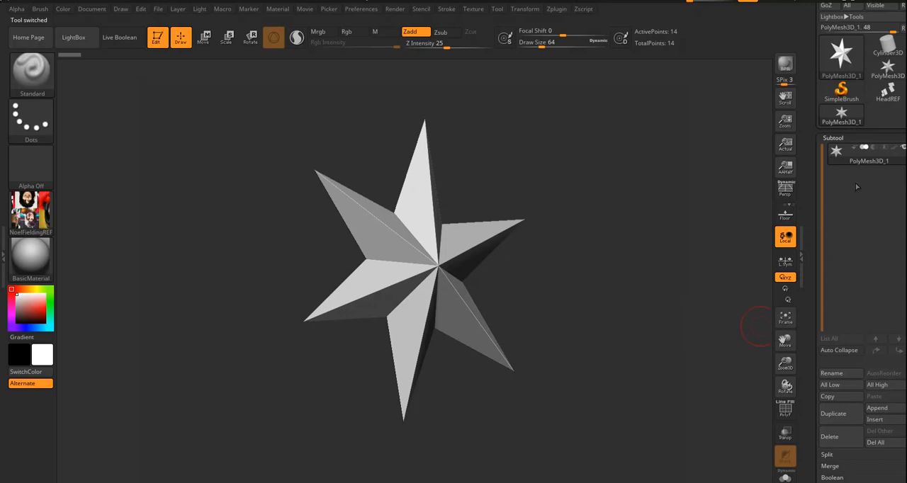
{"action": "left_click", "coordinate": [877, 408]}
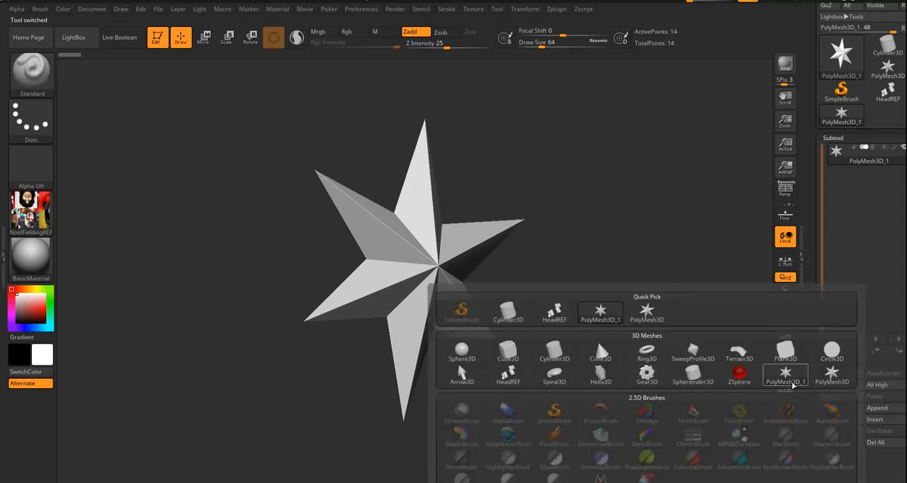
{"action": "left_click", "coordinate": [565, 316]}
{"action": "mouse_move", "coordinate": [631, 384]}
{"action": "left_mouse_down"}
{"action": "mouse_move", "coordinate": [607, 385]}
{"action": "mouse_move", "coordinate": [643, 383]}
{"action": "mouse_move", "coordinate": [634, 379]}
{"action": "left_mouse_up"}
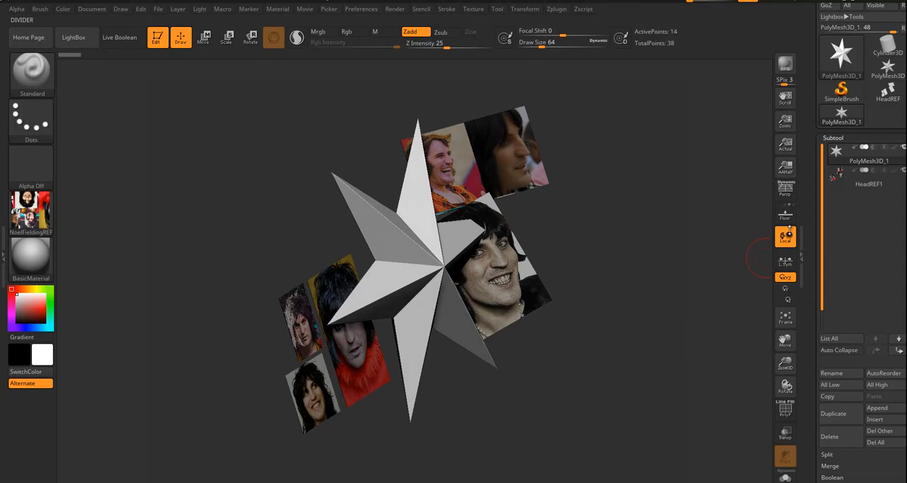
Make the HeadREF1 reference planes the active subtool and hide the PolyMesh3D_1 star.
{"action": "left_click", "coordinate": [843, 181]}
{"action": "left_click", "coordinate": [903, 148]}
{"action": "left_click_drag", "start_coordinate": [554, 279], "coordinate": [607, 302]}
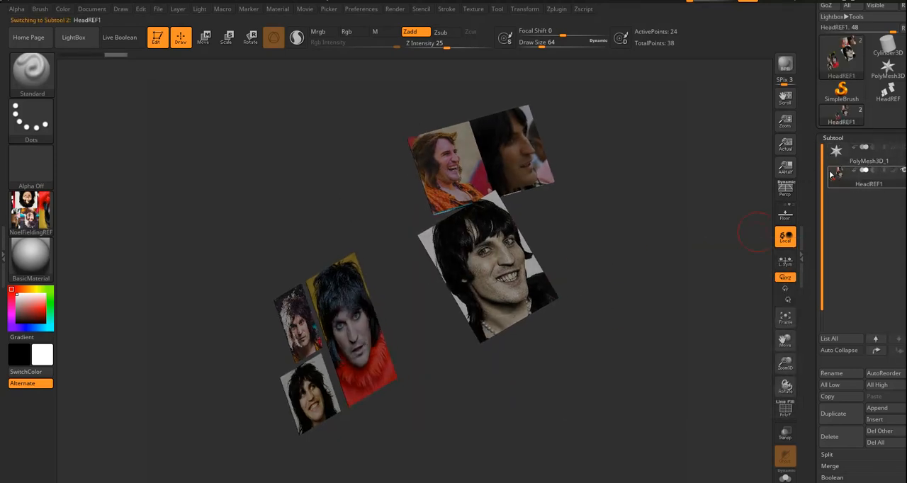
{"action": "mouse_move", "coordinate": [831, 175]}
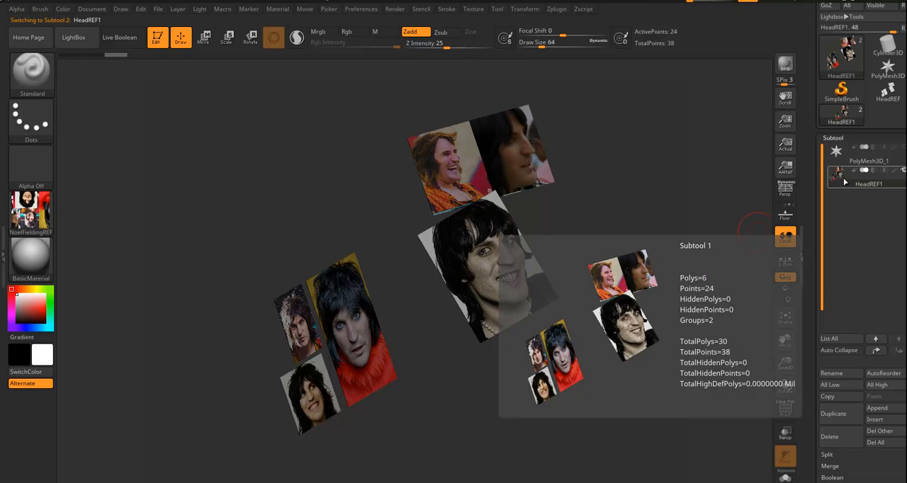
{"action": "mouse_move", "coordinate": [642, 279]}
{"action": "left_mouse_down"}
{"action": "mouse_move", "coordinate": [626, 292]}
{"action": "mouse_move", "coordinate": [634, 289]}
{"action": "left_mouse_up"}
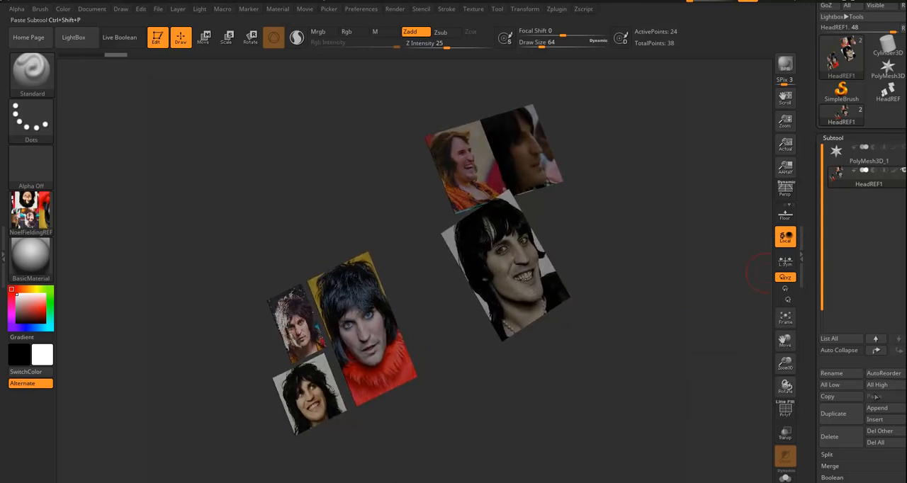
Insert a Sphere3D subtool below HeadREF1 and scale the sphere down uniformly to about 0.34.
{"action": "left_click", "coordinate": [876, 420]}
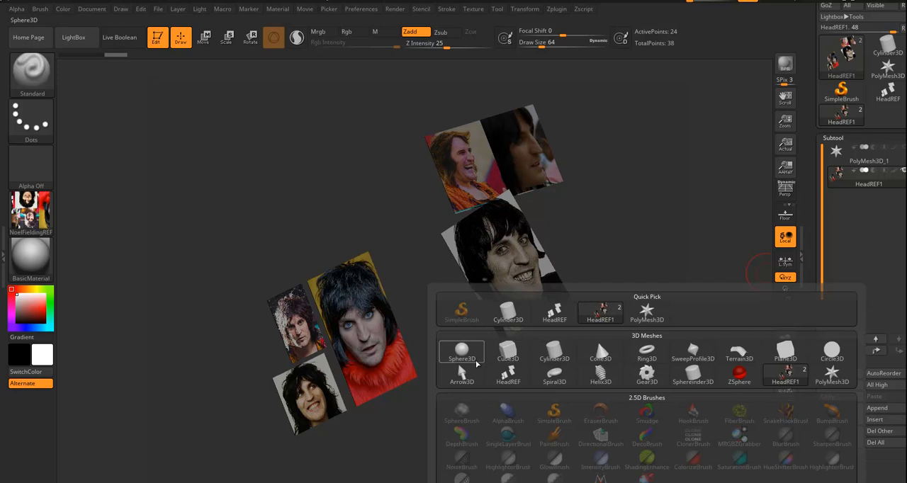
{"action": "left_click", "coordinate": [461, 352]}
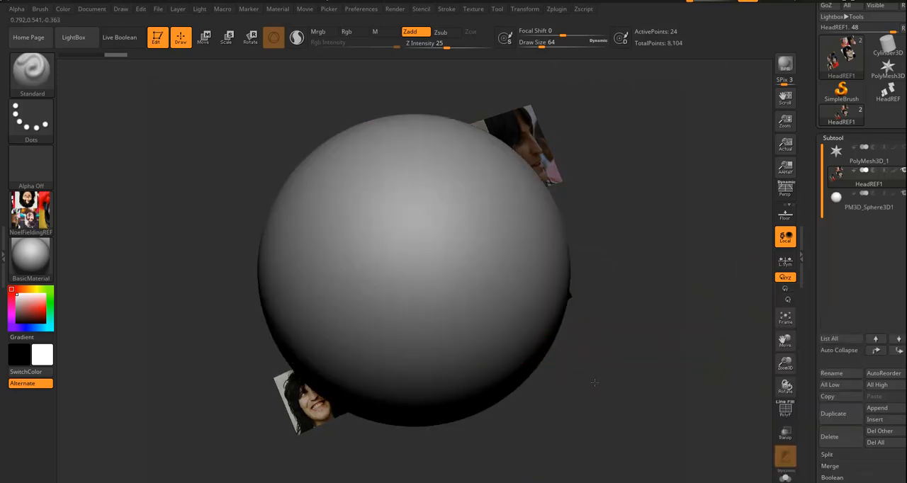
{"action": "left_click", "coordinate": [228, 36]}
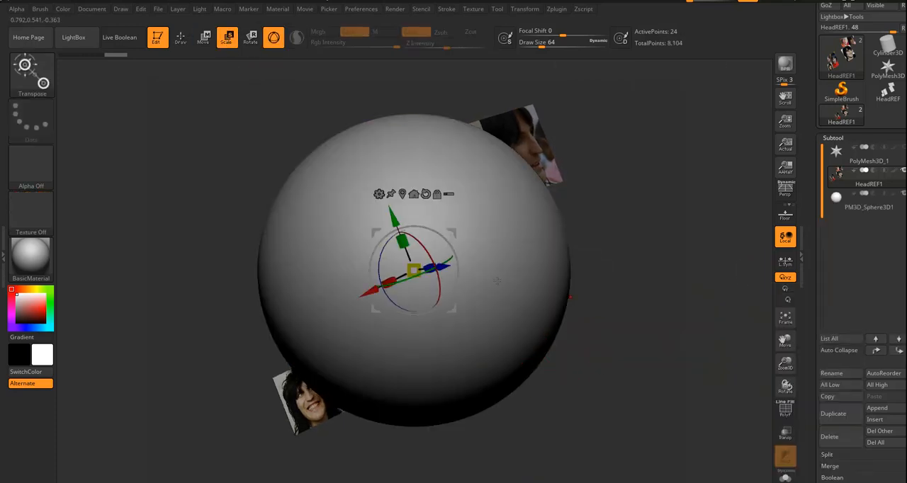
{"action": "left_click_drag", "start_coordinate": [412, 268], "coordinate": [432, 265]}
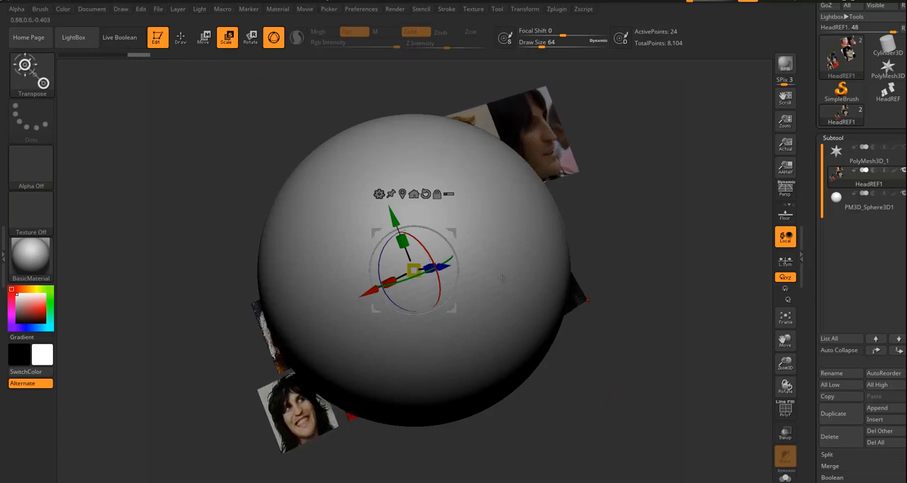
{"action": "key", "text": "ctrl+z"}
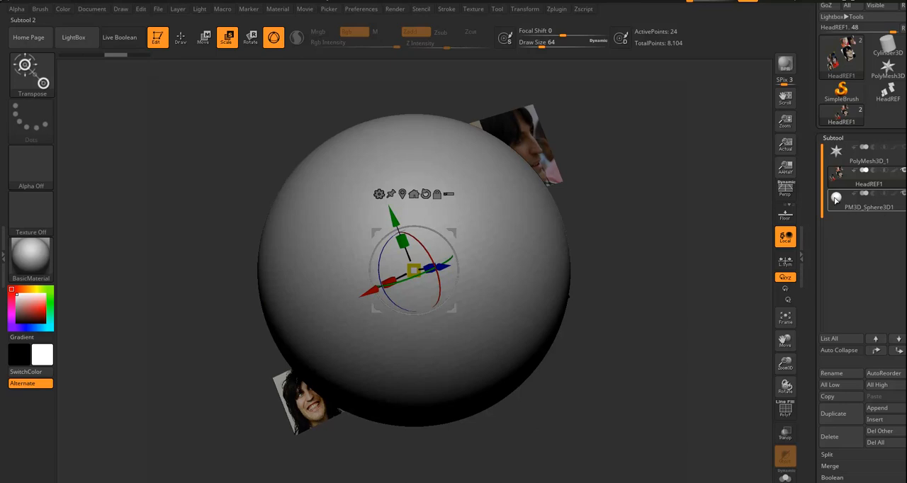
{"action": "left_click", "coordinate": [835, 199]}
{"action": "left_click_drag", "start_coordinate": [418, 265], "coordinate": [369, 268]}
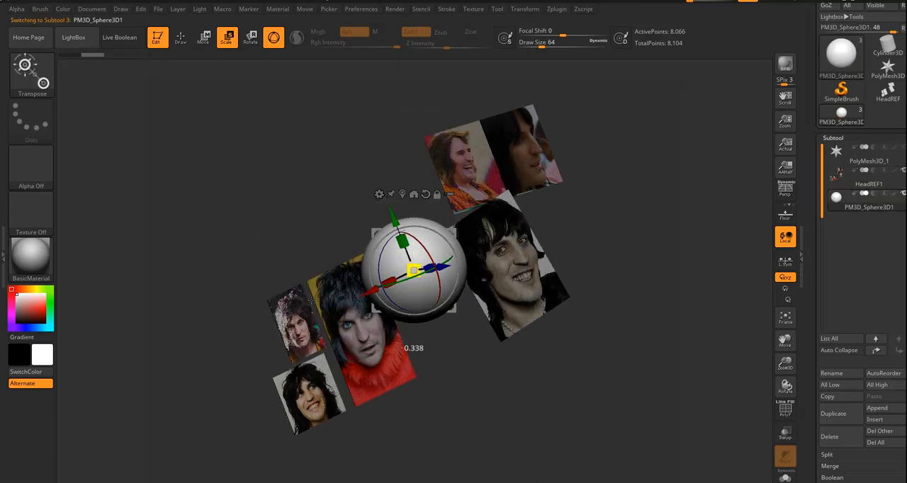
Move the sphere along its Z axis within the space between the front and side reference planes.
{"action": "left_click_drag", "start_coordinate": [511, 361], "coordinate": [551, 350]}
{"action": "left_click_drag", "start_coordinate": [463, 263], "coordinate": [524, 254]}
{"action": "left_click_drag", "start_coordinate": [672, 398], "coordinate": [589, 386]}
Select the HeadREF1 subtool and enlarge the reference planes uniformly relative to the sphere.
{"action": "left_click", "coordinate": [832, 179]}
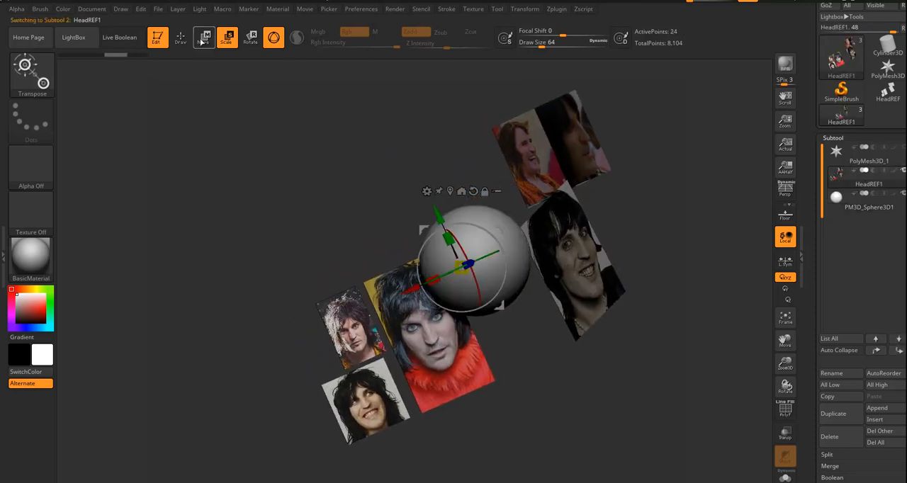
{"action": "left_click_drag", "start_coordinate": [534, 354], "coordinate": [564, 360]}
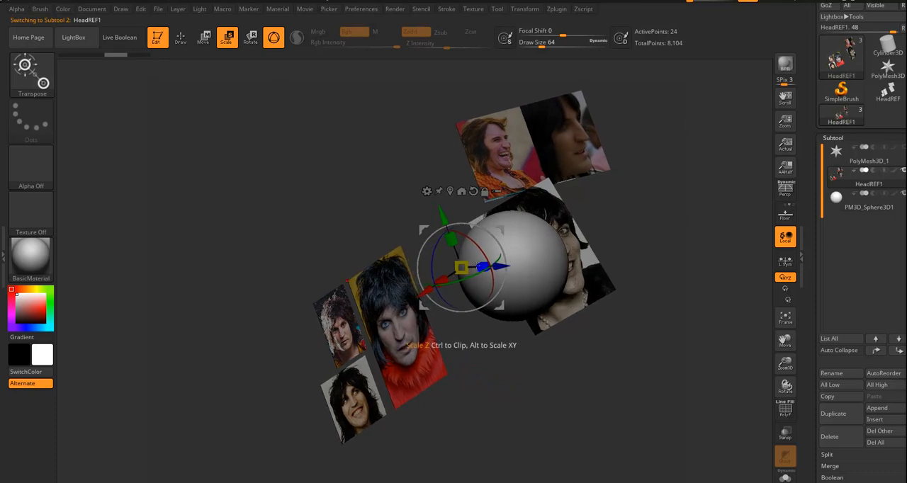
{"action": "left_click_drag", "start_coordinate": [461, 267], "coordinate": [531, 245]}
{"action": "left_click_drag", "start_coordinate": [665, 391], "coordinate": [615, 390]}
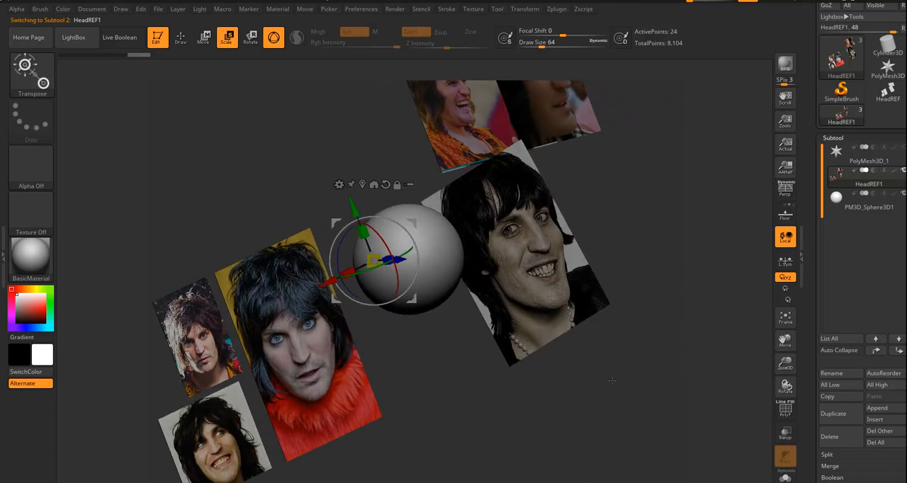
Make PM3D_Sphere3D1 the active subtool and return to Draw mode.
{"action": "left_click", "coordinate": [837, 201]}
{"action": "left_click_drag", "start_coordinate": [709, 216], "coordinate": [791, 206]}
{"action": "left_click_drag", "start_coordinate": [531, 369], "coordinate": [573, 287]}
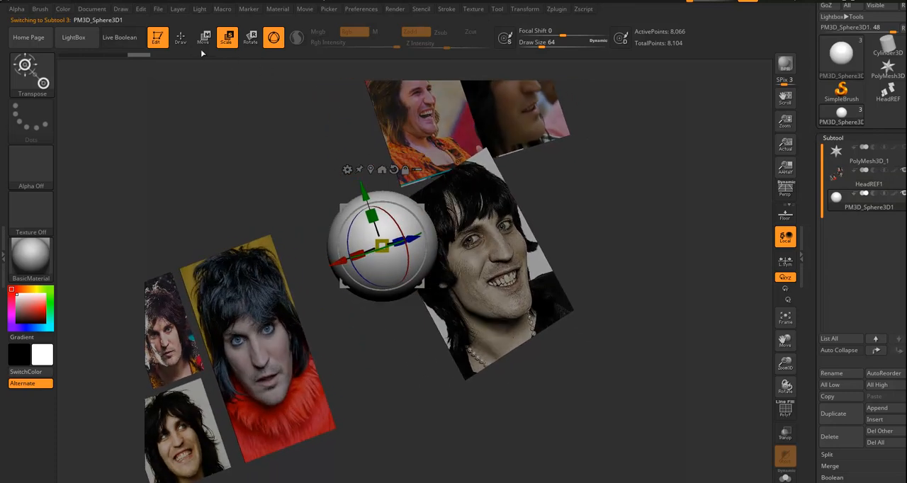
{"action": "left_click", "coordinate": [181, 36]}
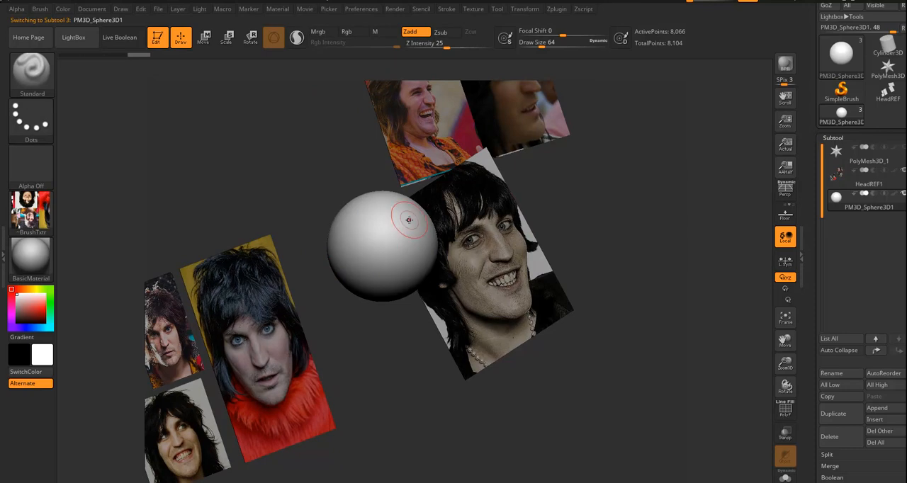
{"action": "left_click_drag", "start_coordinate": [392, 349], "coordinate": [394, 356]}
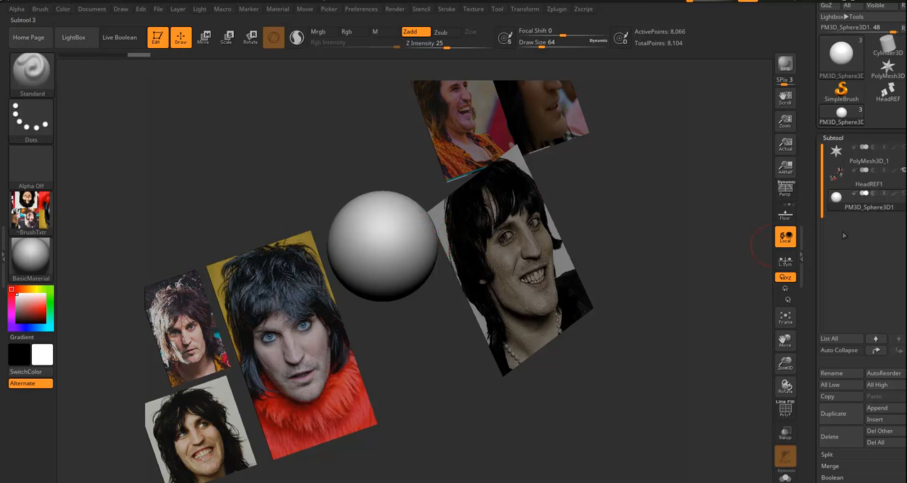
Duplicate the sphere and scale the copy PM3D_Sphere3D2 down to under half its size as an eyeball.
{"action": "left_click", "coordinate": [833, 414]}
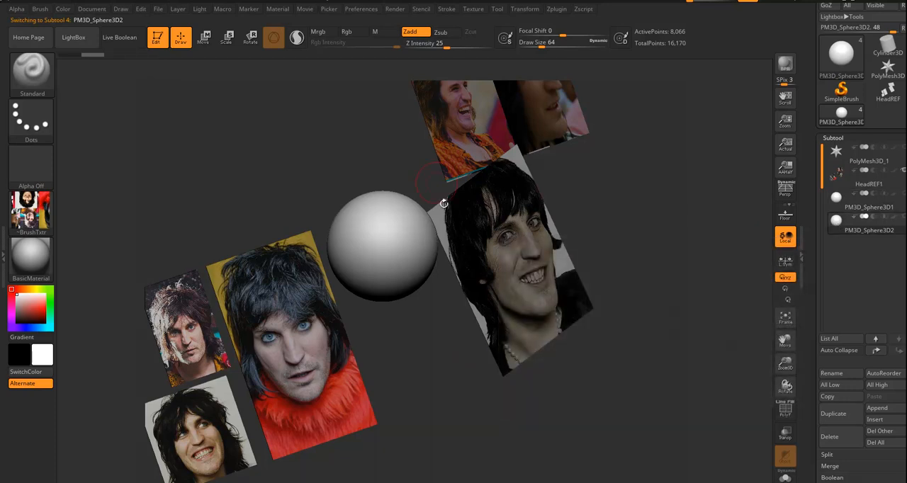
{"action": "left_click", "coordinate": [227, 37]}
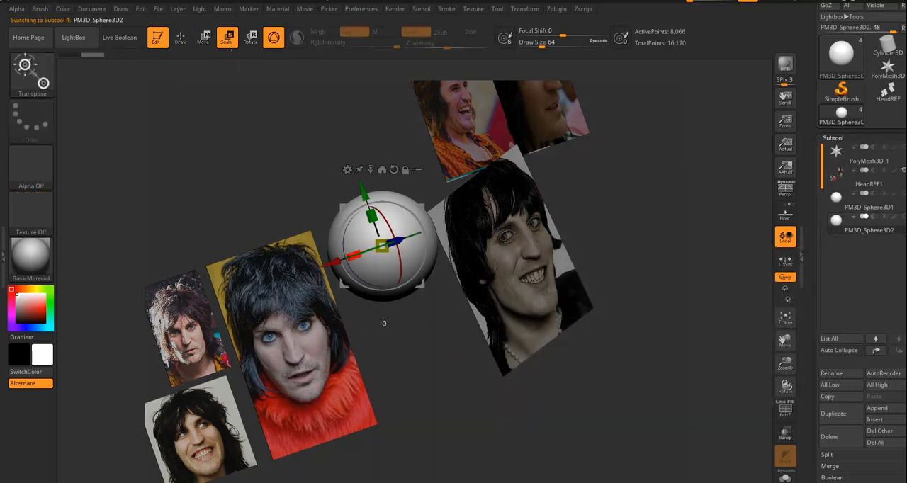
{"action": "mouse_move", "coordinate": [417, 229]}
{"action": "left_mouse_down"}
{"action": "mouse_move", "coordinate": [411, 232]}
{"action": "mouse_move", "coordinate": [427, 226]}
{"action": "left_mouse_up"}
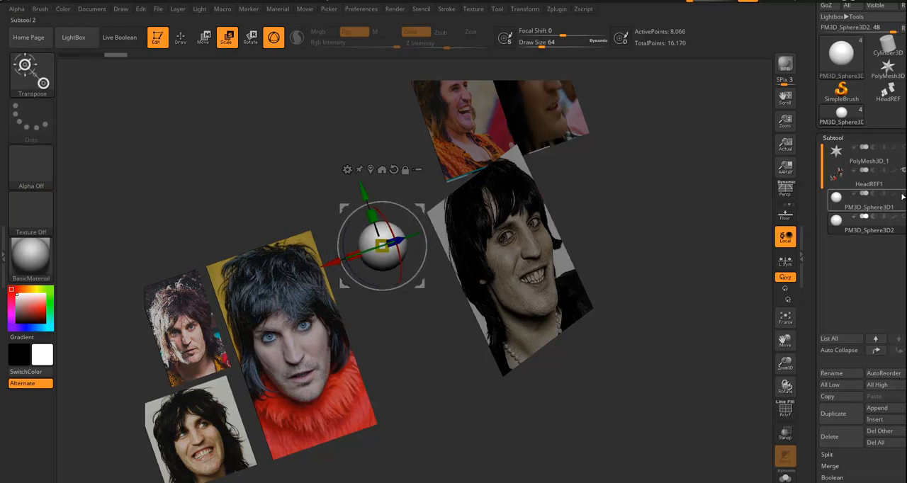
{"action": "left_click", "coordinate": [868, 222]}
Move the small eyeball sphere forward along its Z axis until it protrudes from the front of the large sphere.
{"action": "left_click_drag", "start_coordinate": [424, 365], "coordinate": [450, 341]}
{"action": "left_click_drag", "start_coordinate": [426, 259], "coordinate": [476, 269]}
{"action": "left_click_drag", "start_coordinate": [521, 386], "coordinate": [511, 359]}
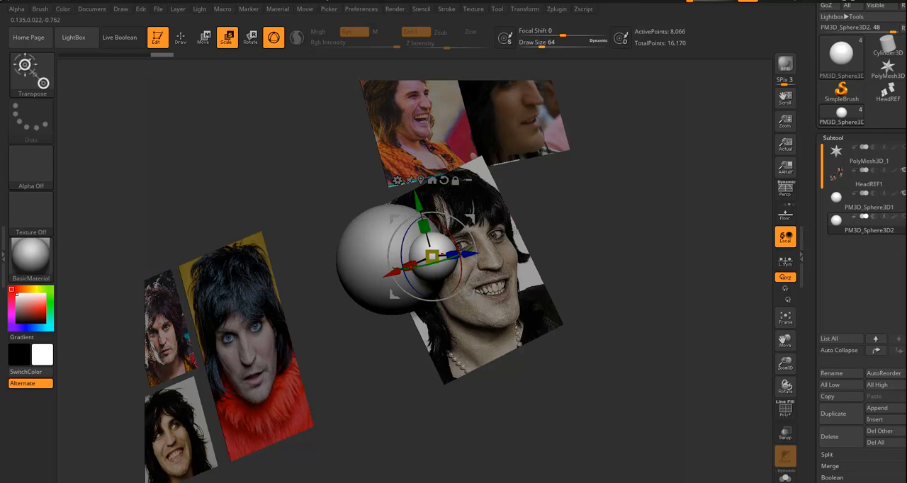
Hide the small sphere, make the large PM3D_Sphere3D1 active, and choose the Move brush with draw size 207.
{"action": "left_click_drag", "start_coordinate": [397, 369], "coordinate": [499, 373]}
{"action": "left_click", "coordinate": [841, 199]}
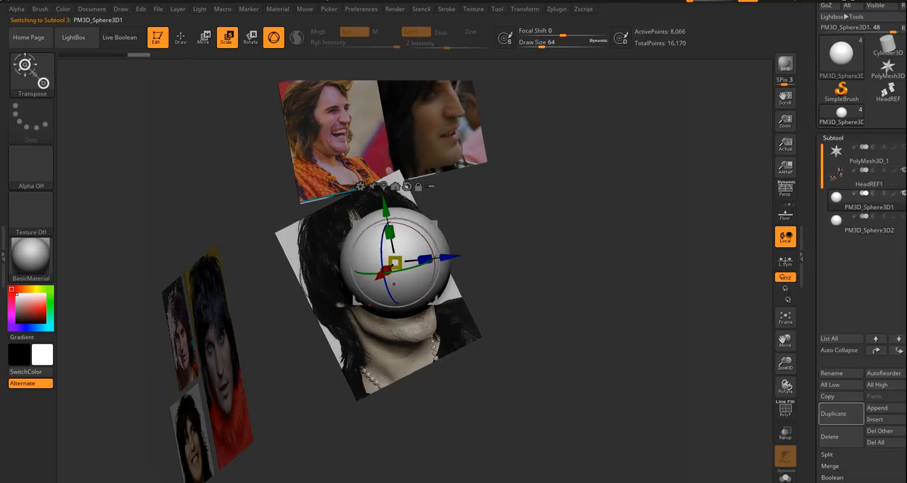
{"action": "key", "text": "q"}
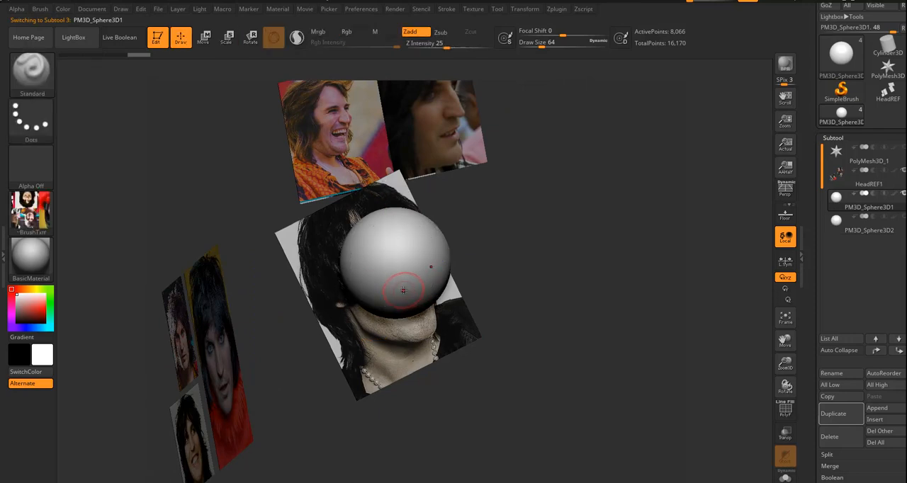
{"action": "key", "text": "b"}
{"action": "key", "text": "m"}
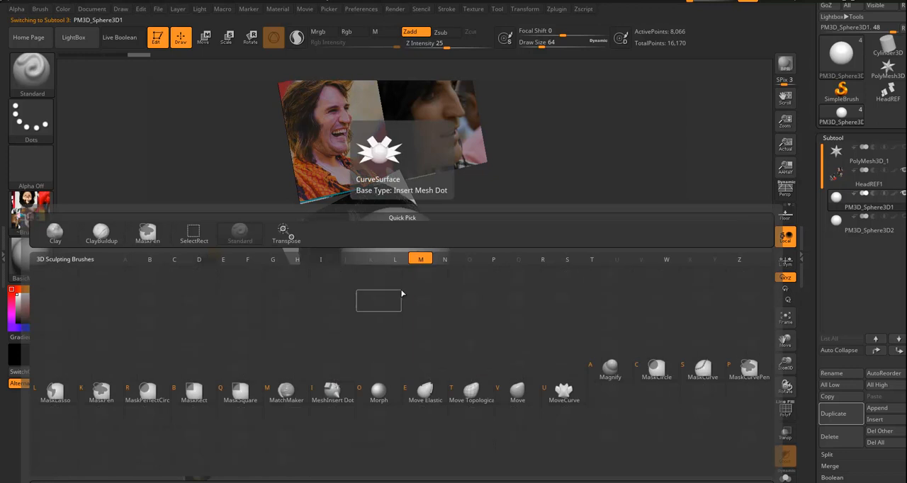
{"action": "key", "text": "v"}
{"action": "key", "text": "s"}
Pull the lower front of the large sphere down and forward with the Move brush to form a tapered jaw and chin.
{"action": "mouse_move", "coordinate": [410, 285]}
{"action": "left_mouse_down"}
{"action": "mouse_move", "coordinate": [430, 284]}
{"action": "mouse_move", "coordinate": [474, 328]}
{"action": "left_mouse_up"}
{"action": "left_click_drag", "start_coordinate": [467, 292], "coordinate": [453, 273]}
{"action": "mouse_move", "coordinate": [533, 287]}
{"action": "left_mouse_down"}
{"action": "mouse_move", "coordinate": [543, 263]}
{"action": "mouse_move", "coordinate": [515, 265]}
{"action": "left_mouse_up"}
{"action": "left_click_drag", "start_coordinate": [472, 313], "coordinate": [464, 312]}
{"action": "mouse_move", "coordinate": [575, 322]}
{"action": "left_mouse_down"}
{"action": "mouse_move", "coordinate": [480, 331]}
{"action": "mouse_move", "coordinate": [490, 360]}
{"action": "left_mouse_up"}
{"action": "left_click_drag", "start_coordinate": [501, 329], "coordinate": [494, 333]}
{"action": "left_click_drag", "start_coordinate": [447, 390], "coordinate": [494, 387]}
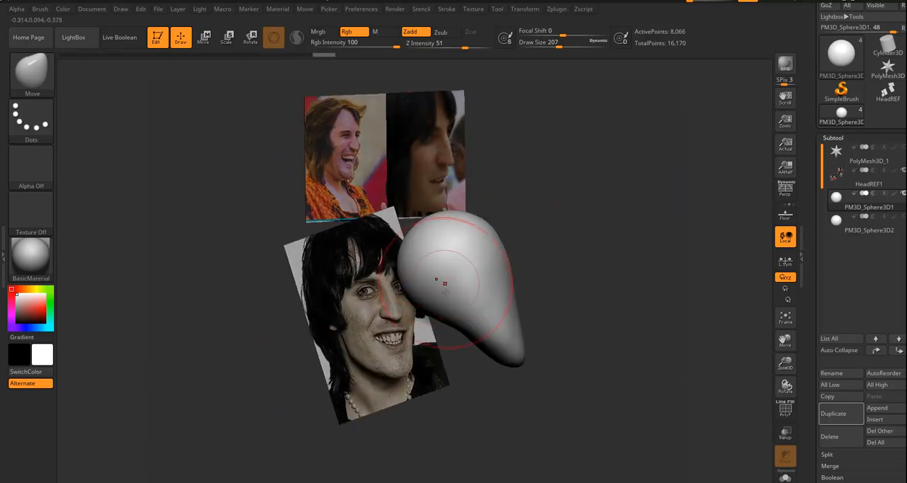
Refine the head's side profile by nudging the jaw underside, forehead and back of the skull with the Move brush.
{"action": "left_click_drag", "start_coordinate": [465, 329], "coordinate": [459, 333]}
{"action": "left_click_drag", "start_coordinate": [431, 306], "coordinate": [424, 313]}
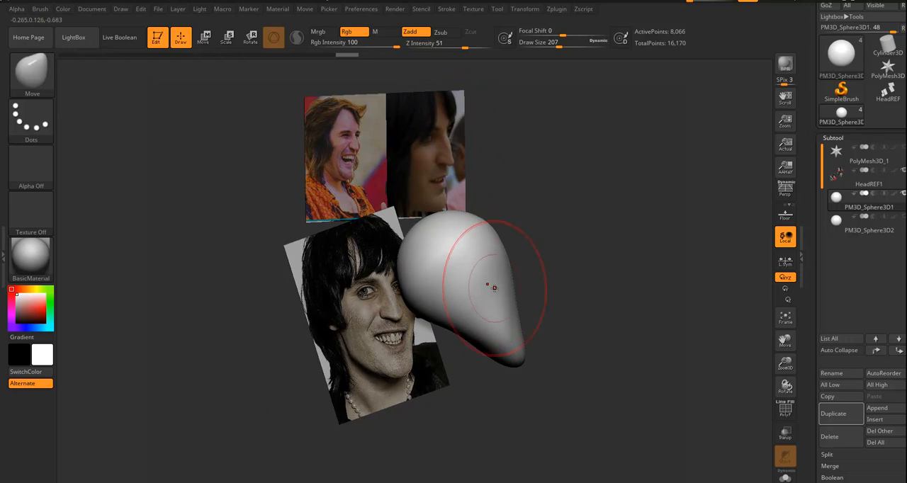
{"action": "left_click_drag", "start_coordinate": [494, 226], "coordinate": [499, 231]}
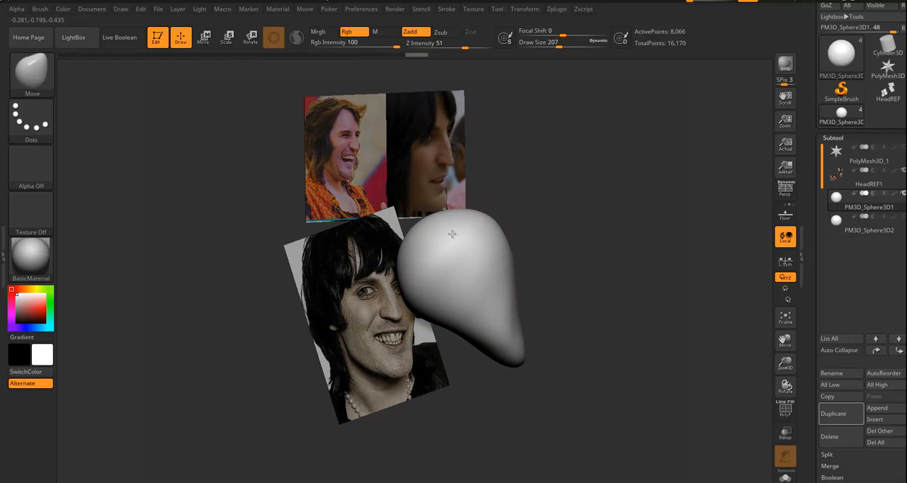
{"action": "left_click_drag", "start_coordinate": [411, 243], "coordinate": [416, 245]}
Show the small PM3D_Sphere3D2 eyeball sphere beside the roughed-out head shape.
{"action": "left_click_drag", "start_coordinate": [615, 235], "coordinate": [539, 253]}
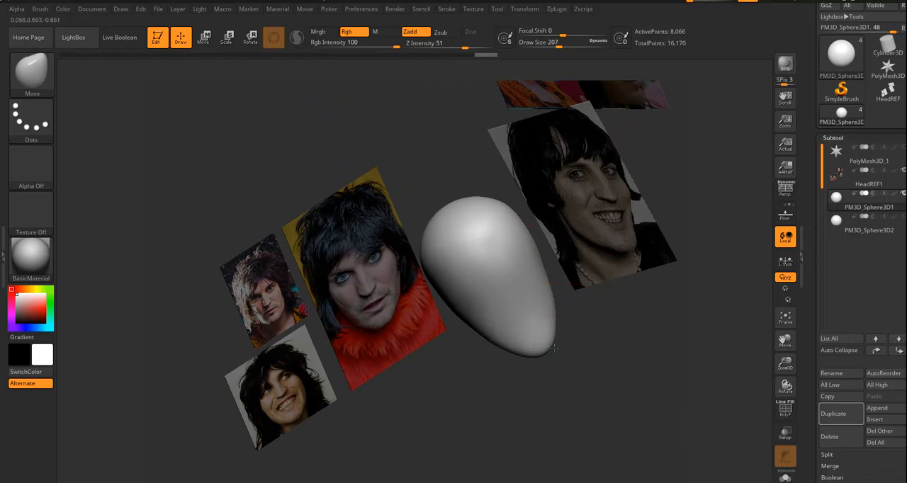
{"action": "left_click_drag", "start_coordinate": [620, 365], "coordinate": [595, 319]}
{"action": "left_click", "coordinate": [854, 232]}
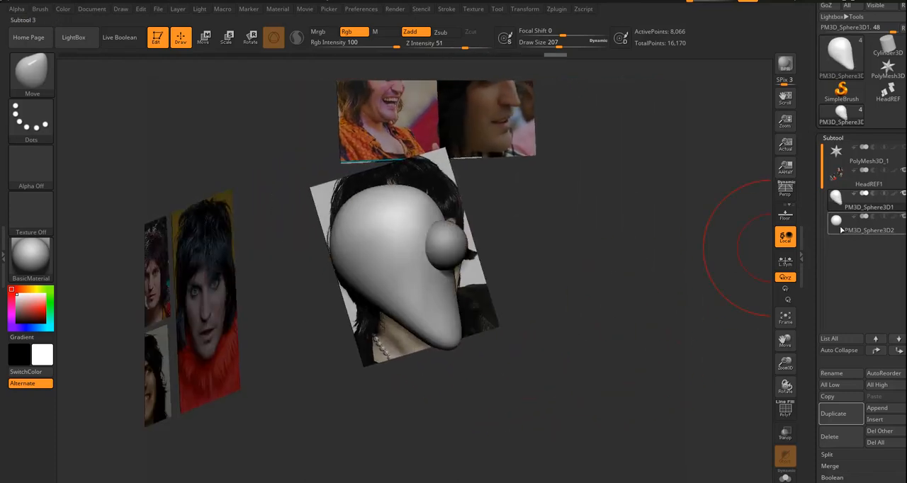
Make the small PM3D_Sphere3D2 active and stretch it into a narrow nose form with the Move brush.
{"action": "left_click", "coordinate": [835, 222]}
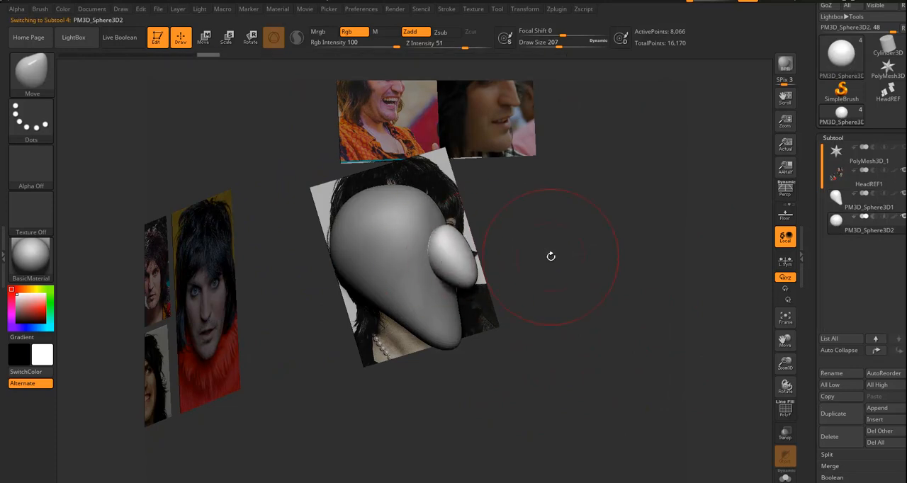
{"action": "left_click_drag", "start_coordinate": [542, 252], "coordinate": [468, 265]}
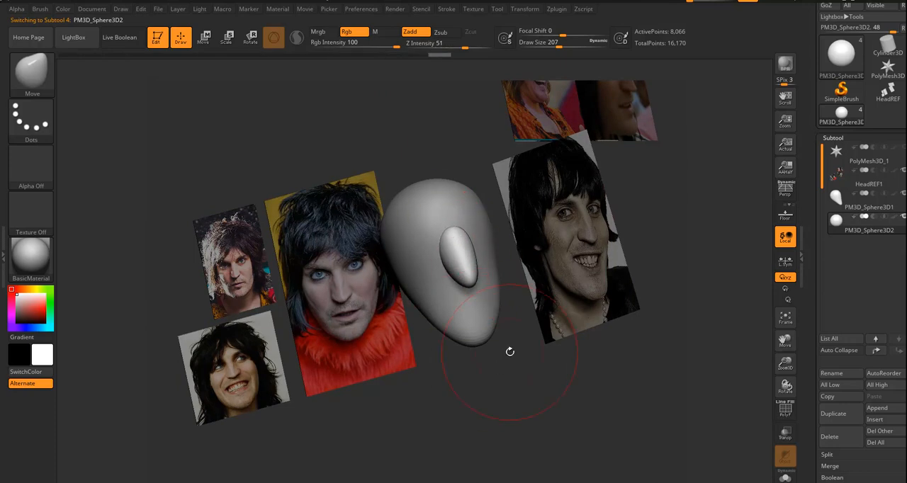
{"action": "left_click_drag", "start_coordinate": [500, 387], "coordinate": [570, 369], "text": "alt"}
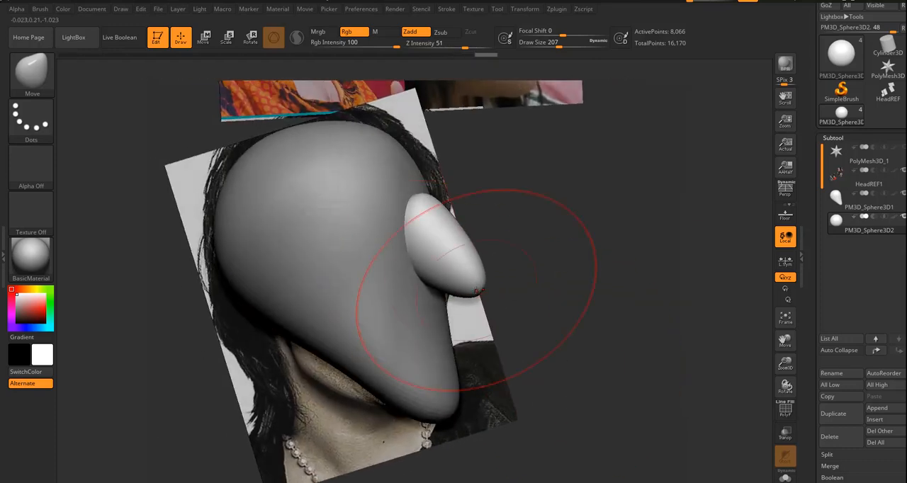
Set the draw size to 83 and refine the nose's profile into a slanted, downward-pointing shape.
{"action": "key", "text": "s"}
{"action": "left_click_drag", "start_coordinate": [447, 287], "coordinate": [436, 287]}
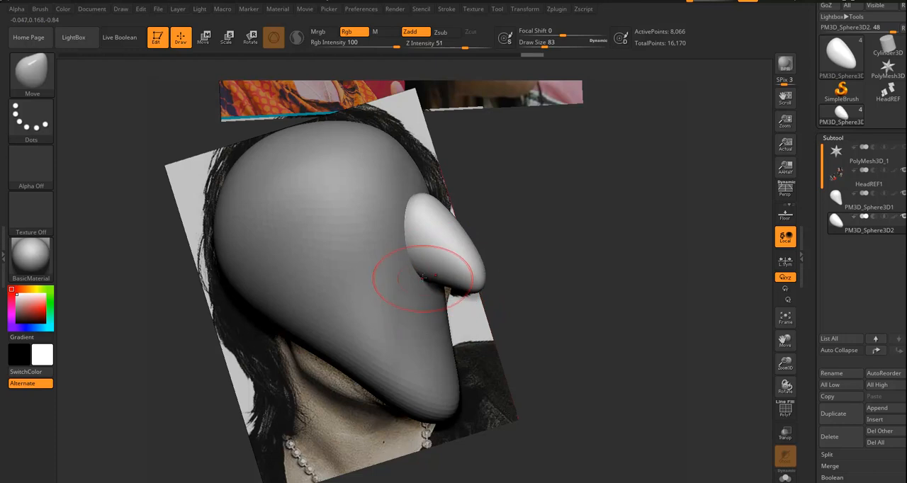
{"action": "left_click_drag", "start_coordinate": [540, 211], "coordinate": [471, 211]}
{"action": "left_click_drag", "start_coordinate": [496, 386], "coordinate": [551, 239]}
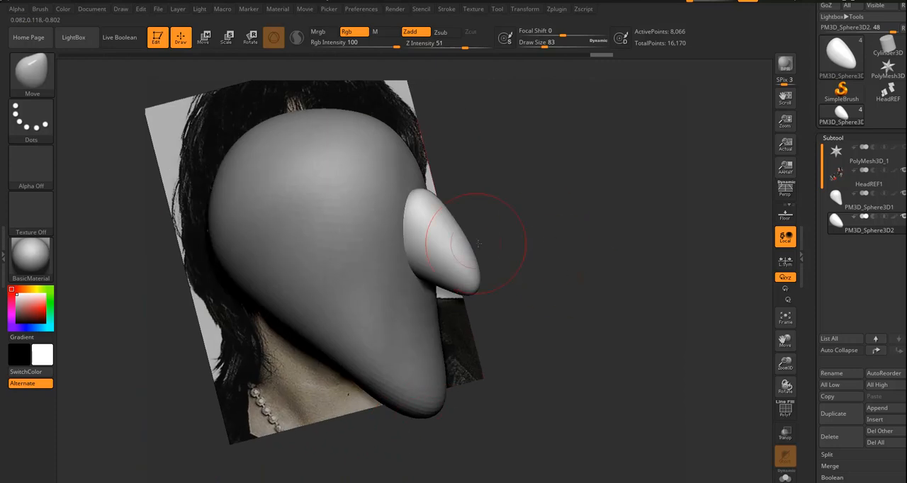
Make the head PM3D_Sphere3D1 active and push in eye sockets under a brow ridge on both sides of the nose.
{"action": "left_click", "coordinate": [381, 289], "text": "alt"}
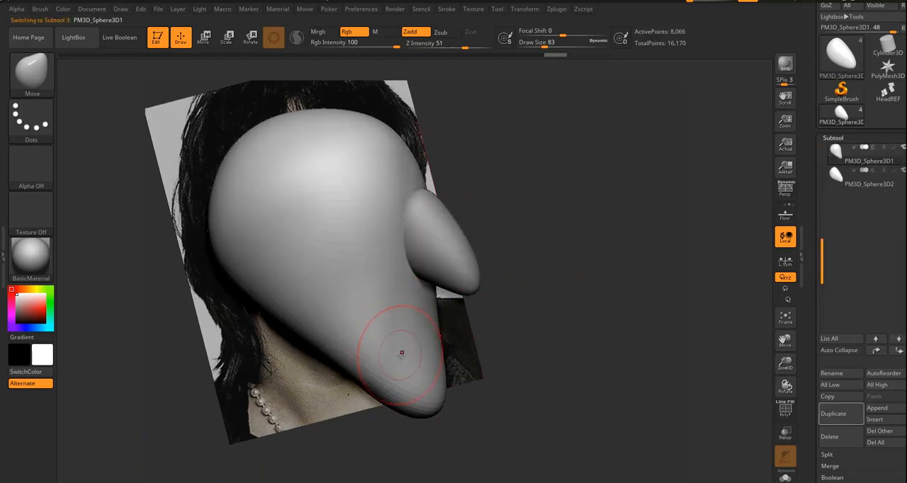
{"action": "left_click", "coordinate": [464, 259], "text": "alt"}
{"action": "left_click", "coordinate": [397, 306], "text": "alt"}
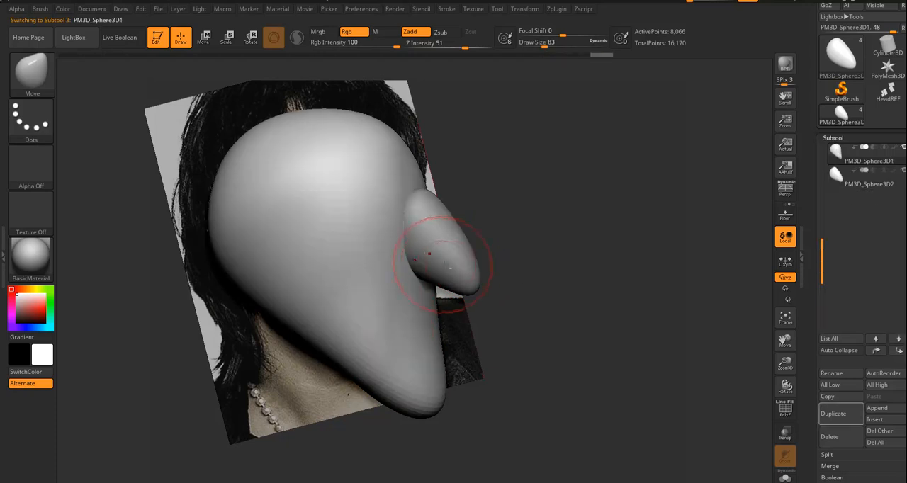
{"action": "left_click", "coordinate": [390, 320], "text": "alt"}
{"action": "mouse_move", "coordinate": [600, 371]}
{"action": "left_mouse_down"}
{"action": "mouse_move", "coordinate": [620, 369]}
{"action": "mouse_move", "coordinate": [496, 305]}
{"action": "mouse_move", "coordinate": [400, 237]}
{"action": "mouse_move", "coordinate": [385, 246]}
{"action": "mouse_move", "coordinate": [359, 230]}
{"action": "mouse_move", "coordinate": [334, 240]}
{"action": "mouse_move", "coordinate": [316, 233]}
{"action": "left_mouse_up"}
{"action": "left_click_drag", "start_coordinate": [400, 233], "coordinate": [416, 173]}
{"action": "left_click_drag", "start_coordinate": [555, 222], "coordinate": [486, 276]}
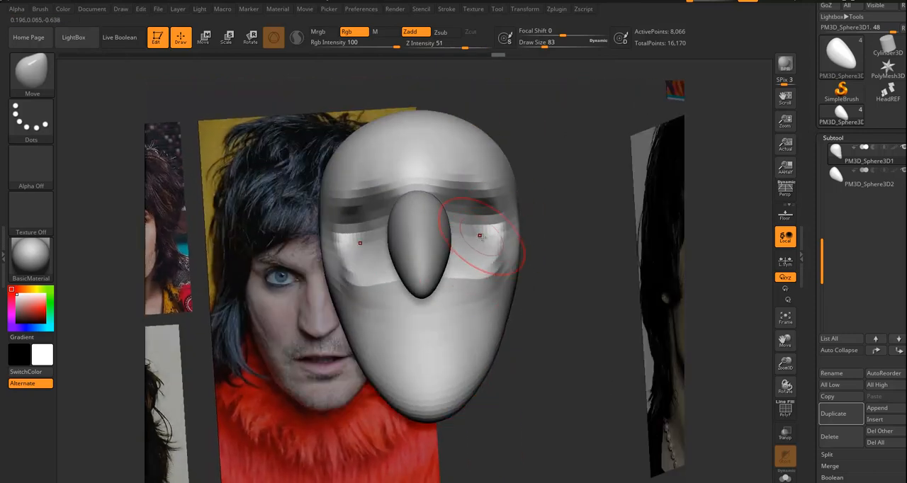
Set the draw size to 149 and strengthen the brow ridge and eye sockets with the Move brush.
{"action": "key", "text": "s"}
{"action": "mouse_move", "coordinate": [415, 322]}
{"action": "left_mouse_down"}
{"action": "mouse_move", "coordinate": [443, 321]}
{"action": "mouse_move", "coordinate": [435, 321]}
{"action": "left_mouse_up"}
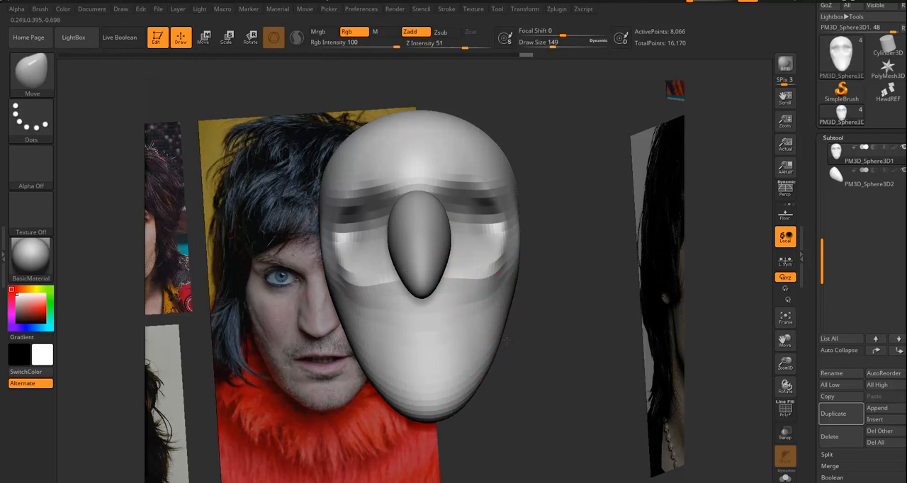
{"action": "mouse_move", "coordinate": [564, 333]}
{"action": "left_mouse_down"}
{"action": "mouse_move", "coordinate": [547, 327]}
{"action": "mouse_move", "coordinate": [541, 294]}
{"action": "mouse_move", "coordinate": [427, 283]}
{"action": "left_mouse_up"}
{"action": "left_click_drag", "start_coordinate": [467, 204], "coordinate": [471, 179]}
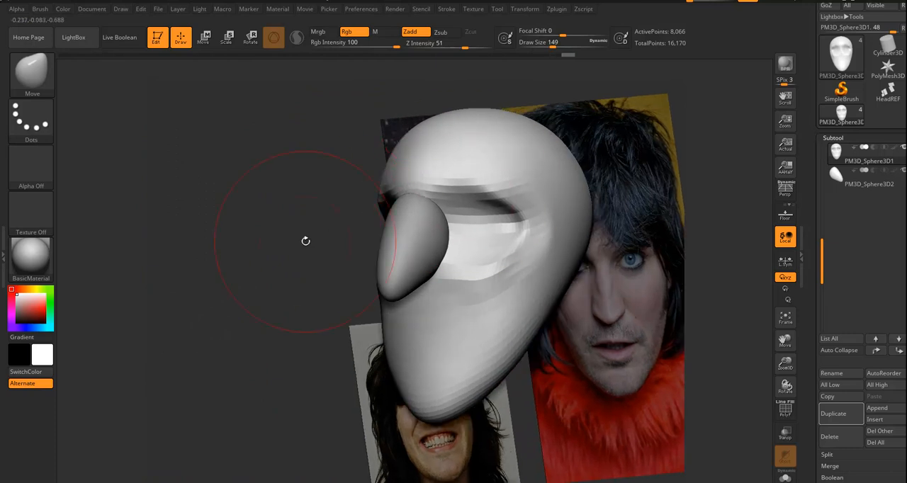
{"action": "left_click_drag", "start_coordinate": [332, 224], "coordinate": [332, 229], "text": "shift"}
{"action": "mouse_move", "coordinate": [465, 197]}
{"action": "left_mouse_down"}
{"action": "mouse_move", "coordinate": [439, 204]}
{"action": "mouse_move", "coordinate": [460, 202]}
{"action": "left_mouse_up"}
{"action": "mouse_move", "coordinate": [465, 274]}
{"action": "left_mouse_down"}
{"action": "mouse_move", "coordinate": [476, 276]}
{"action": "mouse_move", "coordinate": [469, 303]}
{"action": "left_mouse_up"}
Refine the head's cheeks, jaw and the area around the nose bridge with the Move brush.
{"action": "left_click_drag", "start_coordinate": [549, 350], "coordinate": [589, 364]}
{"action": "left_click_drag", "start_coordinate": [599, 320], "coordinate": [607, 327]}
{"action": "mouse_move", "coordinate": [550, 372]}
{"action": "left_mouse_down"}
{"action": "mouse_move", "coordinate": [553, 381]}
{"action": "mouse_move", "coordinate": [525, 395]}
{"action": "left_mouse_up"}
{"action": "left_click_drag", "start_coordinate": [374, 377], "coordinate": [455, 379]}
{"action": "left_click_drag", "start_coordinate": [694, 309], "coordinate": [683, 275]}
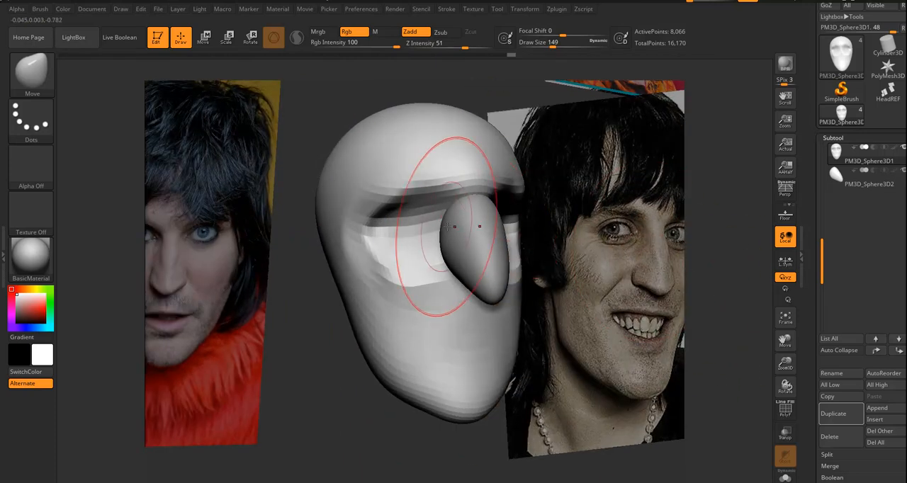
{"action": "mouse_move", "coordinate": [457, 226]}
{"action": "left_mouse_down"}
{"action": "mouse_move", "coordinate": [456, 216]}
{"action": "mouse_move", "coordinate": [448, 234]}
{"action": "left_mouse_up"}
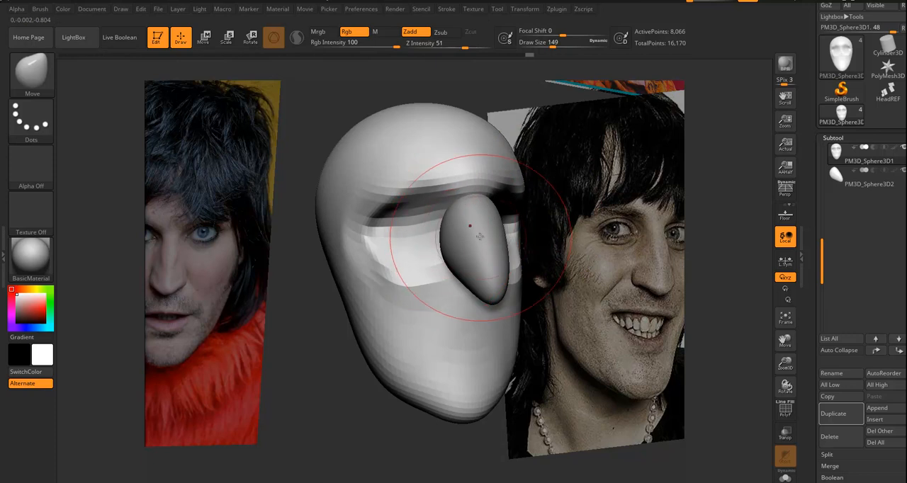
Make the nose PM3D_Sphere3D2 active, pull its lower sides outward into nostril wings, and set the draw size to 62.
{"action": "left_click", "coordinate": [490, 275], "text": "alt"}
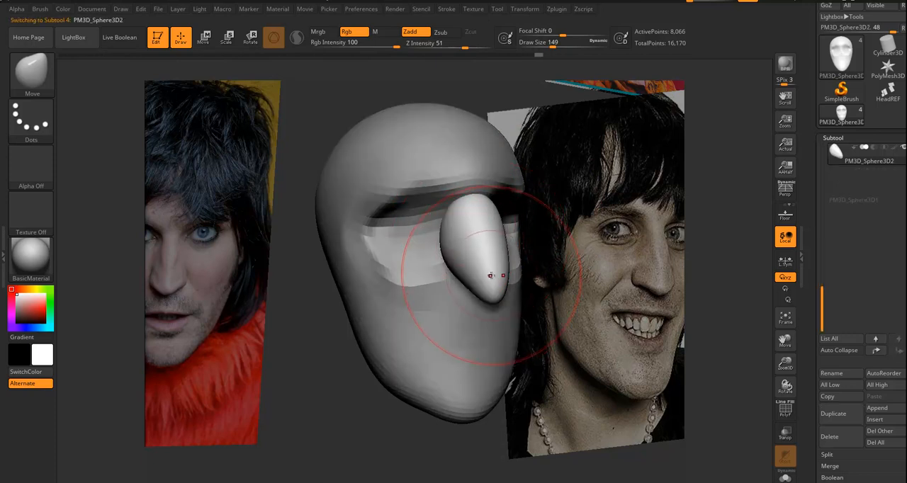
{"action": "mouse_move", "coordinate": [445, 240]}
{"action": "left_mouse_down"}
{"action": "mouse_move", "coordinate": [461, 245]}
{"action": "mouse_move", "coordinate": [440, 244]}
{"action": "mouse_move", "coordinate": [442, 261]}
{"action": "mouse_move", "coordinate": [429, 264]}
{"action": "left_mouse_up"}
{"action": "key", "text": "s"}
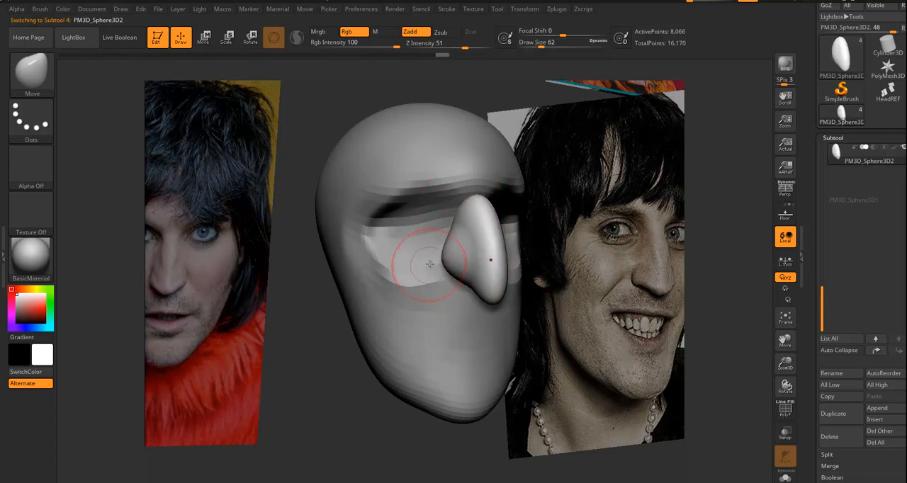
{"action": "left_click_drag", "start_coordinate": [349, 426], "coordinate": [353, 348]}
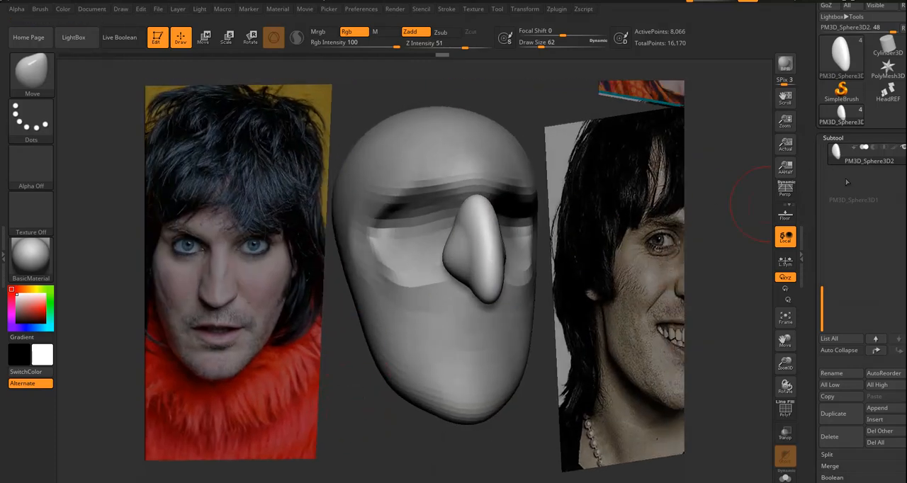
Append a Sphere3D as a new subtool and make PM3D_Sphere3D1_1 active.
{"action": "left_click_drag", "start_coordinate": [822, 290], "coordinate": [828, 170]}
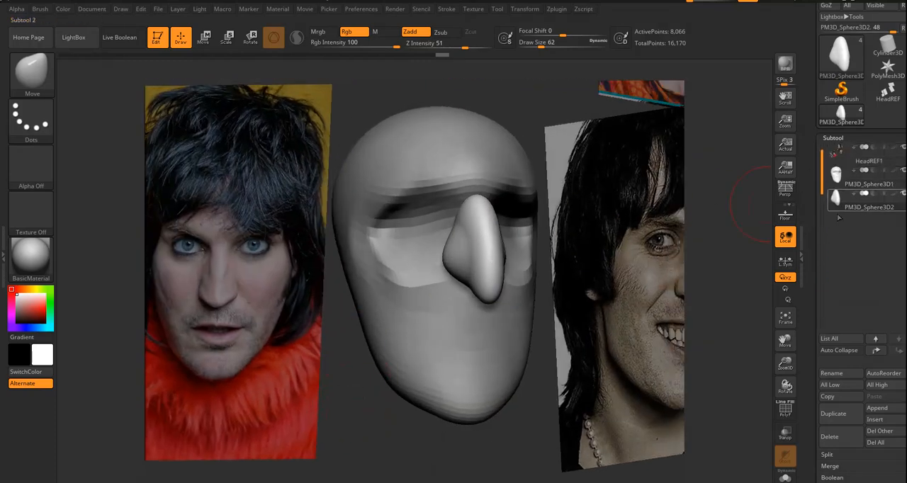
{"action": "left_click", "coordinate": [883, 410]}
{"action": "left_click", "coordinate": [881, 411]}
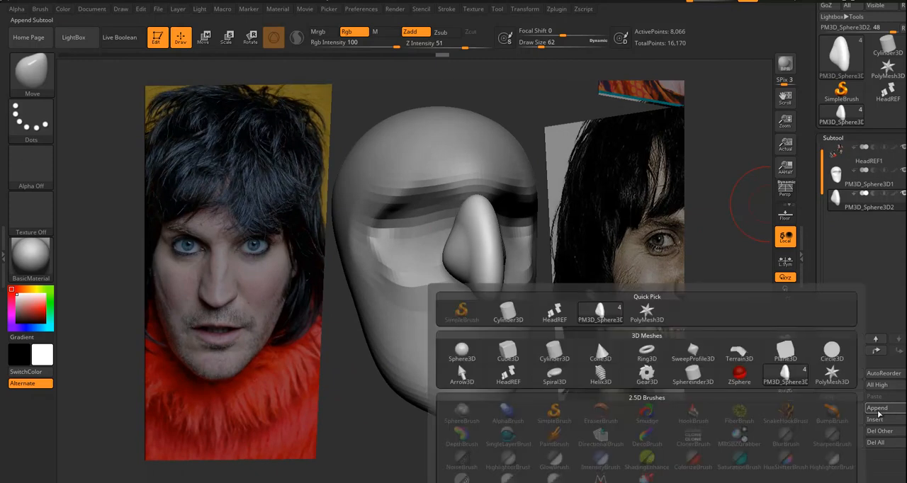
{"action": "left_click", "coordinate": [461, 352]}
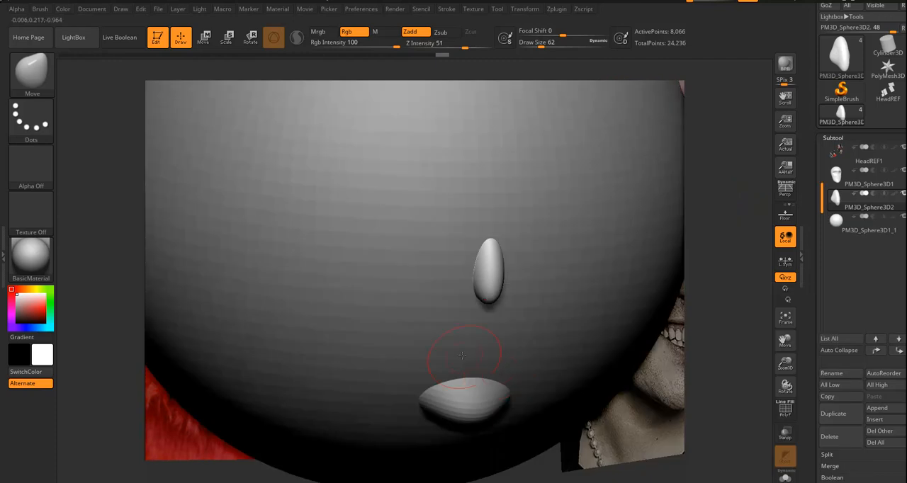
{"action": "left_click_drag", "start_coordinate": [731, 382], "coordinate": [606, 447], "text": "alt"}
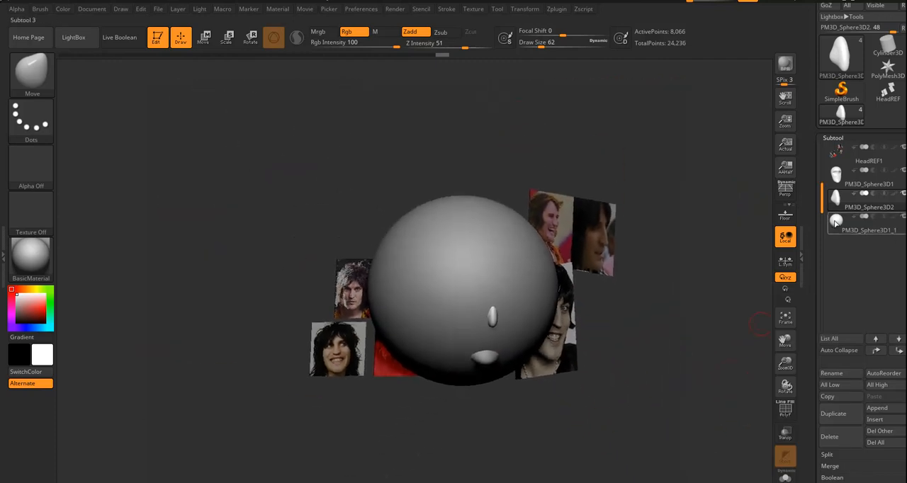
{"action": "left_click", "coordinate": [835, 221]}
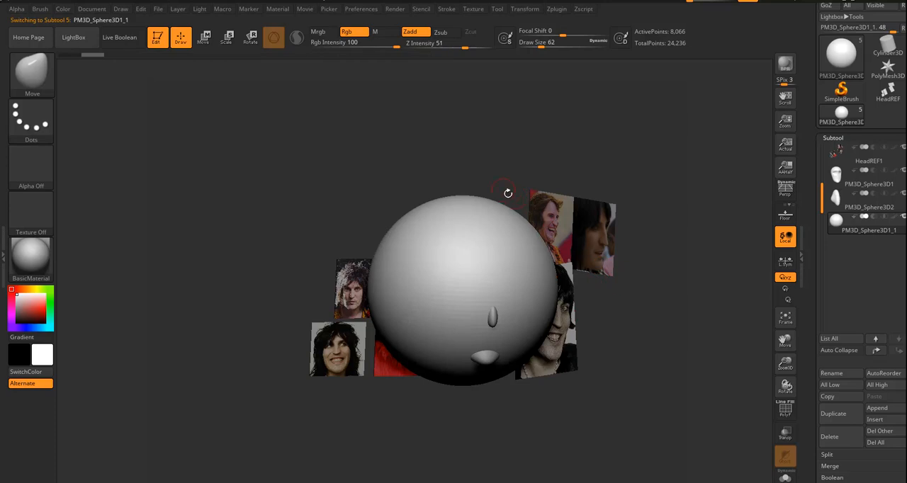
Shrink the new sphere uniformly to eyeball scale and bring it out in front of the face.
{"action": "key", "text": "r"}
{"action": "left_click_drag", "start_coordinate": [461, 288], "coordinate": [461, 290]}
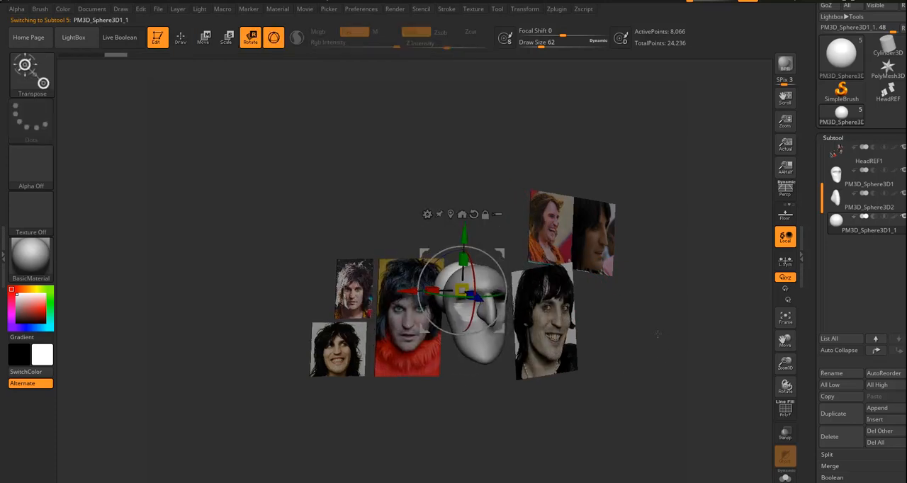
{"action": "left_click_drag", "start_coordinate": [661, 336], "coordinate": [633, 328]}
{"action": "left_click_drag", "start_coordinate": [523, 307], "coordinate": [617, 334]}
{"action": "left_click_drag", "start_coordinate": [682, 301], "coordinate": [468, 206]}
{"action": "left_click_drag", "start_coordinate": [487, 184], "coordinate": [484, 185], "text": "shift"}
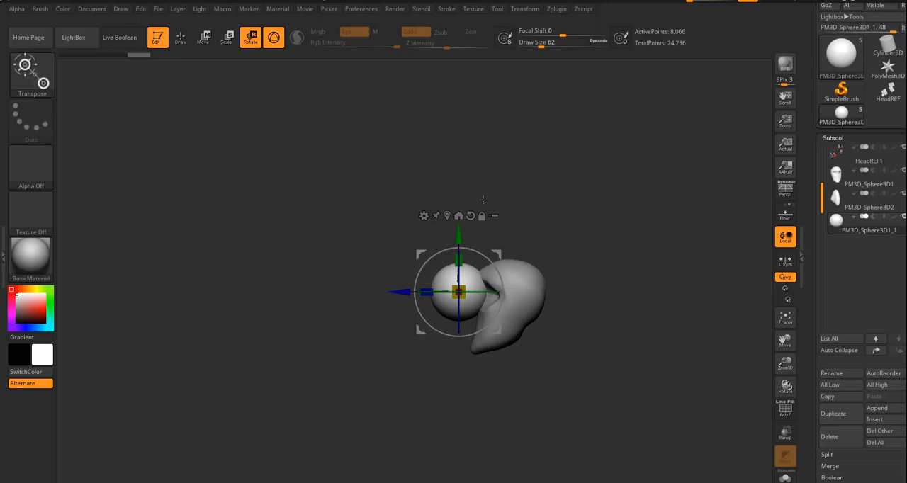
{"action": "left_click_drag", "start_coordinate": [397, 373], "coordinate": [443, 391], "text": "alt"}
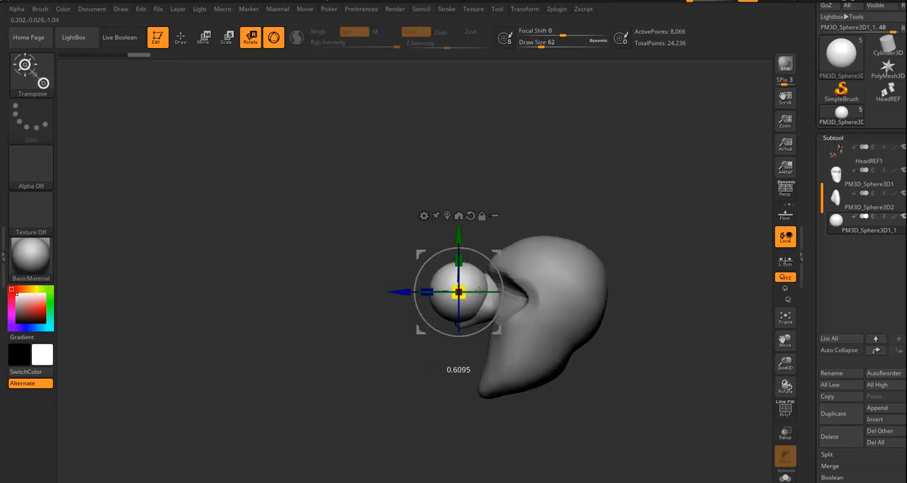
Move the eyeball sphere back toward the face and sideways into one eye socket.
{"action": "left_click_drag", "start_coordinate": [399, 292], "coordinate": [451, 292]}
{"action": "left_click_drag", "start_coordinate": [364, 352], "coordinate": [479, 352]}
{"action": "left_click_drag", "start_coordinate": [451, 290], "coordinate": [479, 290]}
{"action": "left_click_drag", "start_coordinate": [591, 184], "coordinate": [510, 180], "text": "alt"}
{"action": "mouse_move", "coordinate": [520, 231]}
{"action": "left_mouse_down"}
{"action": "mouse_move", "coordinate": [548, 242]}
{"action": "mouse_move", "coordinate": [533, 224]}
{"action": "left_mouse_up"}
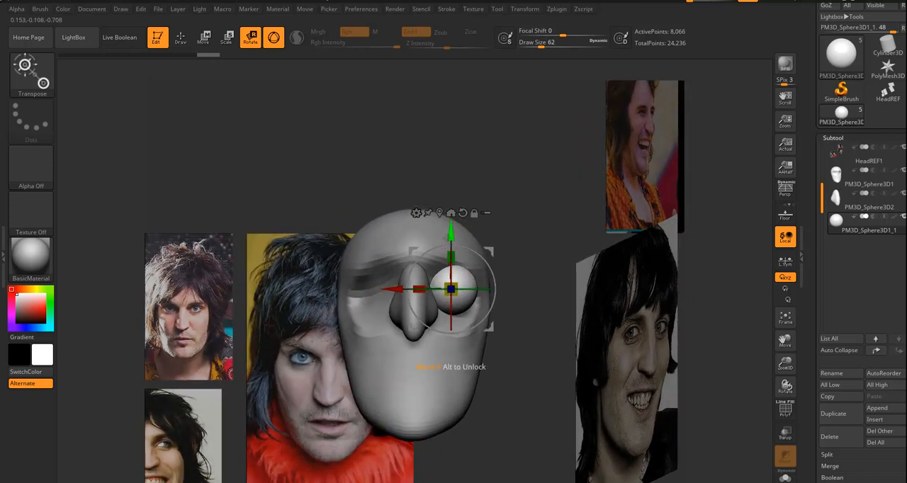
Adjust the eyeball's height and sideways position within the socket from the front.
{"action": "left_click_drag", "start_coordinate": [452, 232], "coordinate": [452, 243]}
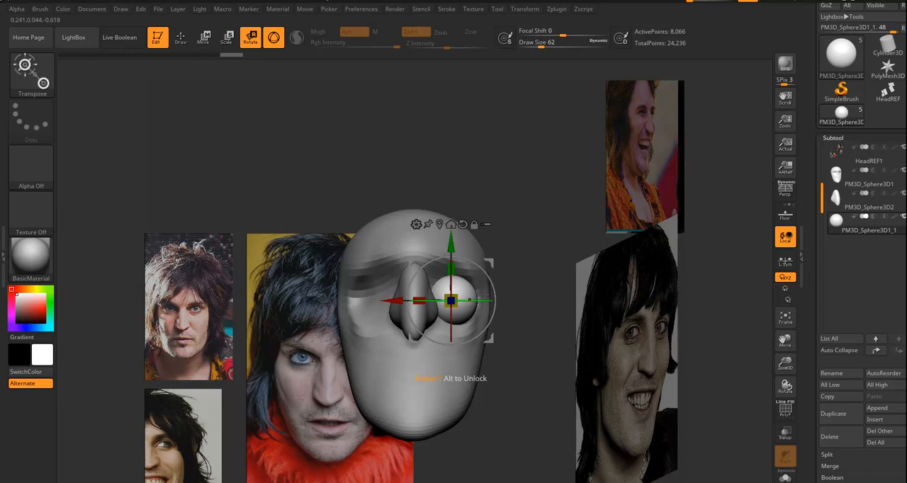
{"action": "left_click_drag", "start_coordinate": [450, 246], "coordinate": [450, 242]}
{"action": "left_click_drag", "start_coordinate": [391, 297], "coordinate": [388, 297]}
Push the eyeball slightly deeper into the socket and fine-tune its height from the side.
{"action": "left_click_drag", "start_coordinate": [546, 250], "coordinate": [453, 244]}
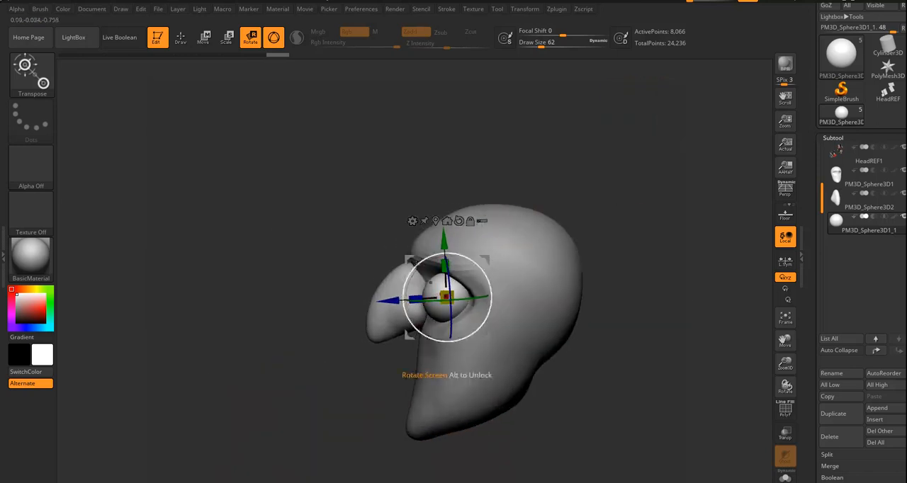
{"action": "left_click_drag", "start_coordinate": [386, 301], "coordinate": [395, 301]}
{"action": "mouse_move", "coordinate": [301, 332]}
{"action": "left_mouse_down"}
{"action": "mouse_move", "coordinate": [324, 336]}
{"action": "mouse_move", "coordinate": [311, 334]}
{"action": "left_mouse_up"}
{"action": "left_click_drag", "start_coordinate": [453, 241], "coordinate": [452, 240]}
{"action": "left_click_drag", "start_coordinate": [283, 347], "coordinate": [386, 340]}
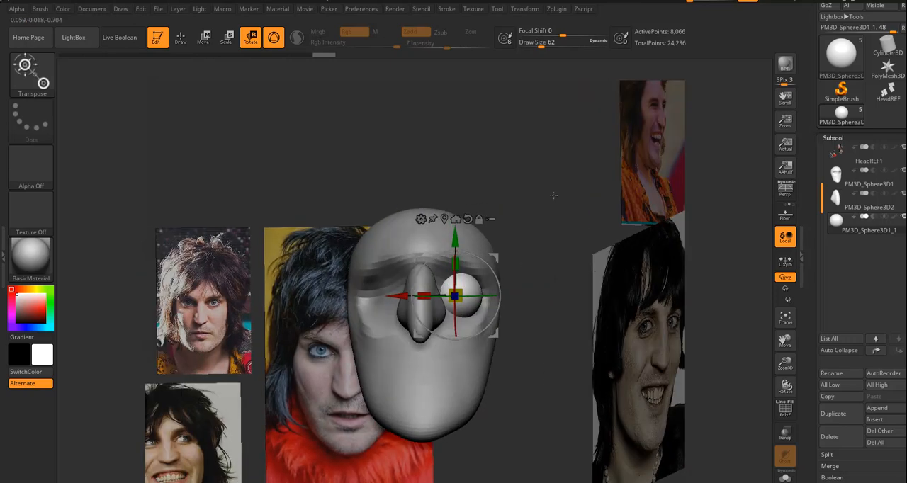
{"action": "left_click_drag", "start_coordinate": [544, 271], "coordinate": [544, 272]}
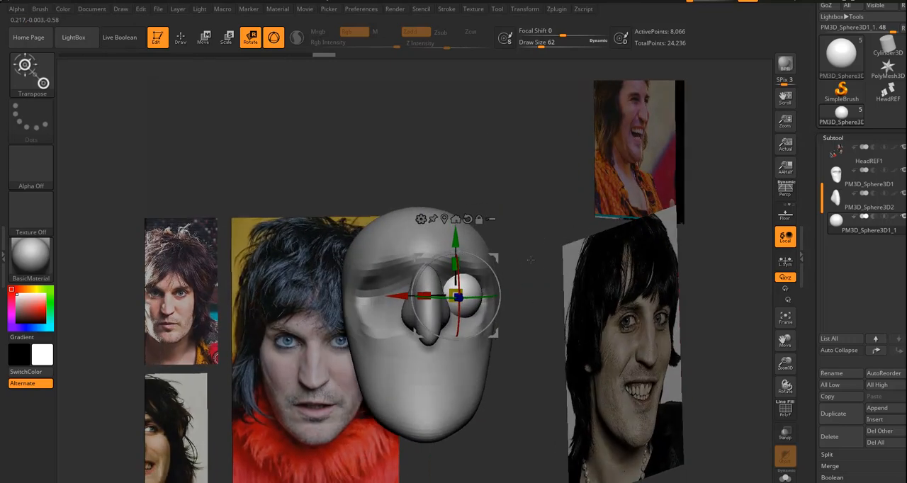
Mirror the eyeball to the other side of the head with SubTool Master, keeping both eyes in one subtool.
{"action": "left_click", "coordinate": [558, 9]}
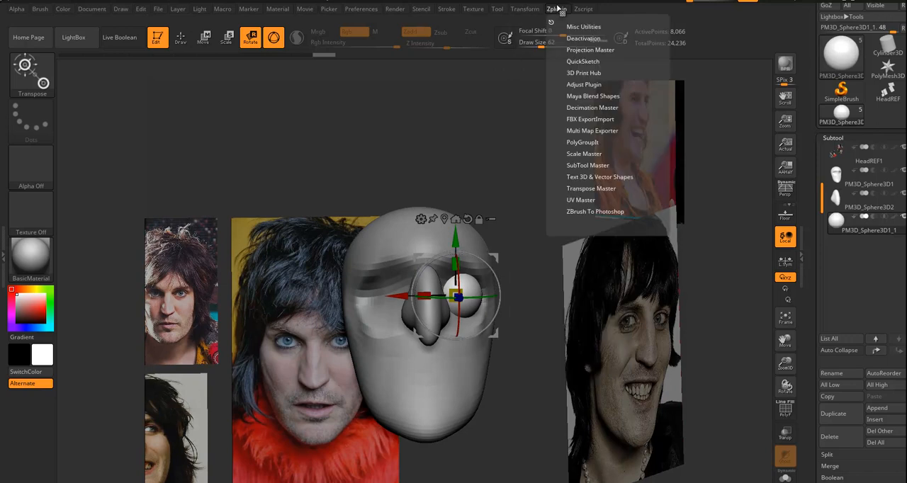
{"action": "left_click", "coordinate": [578, 165]}
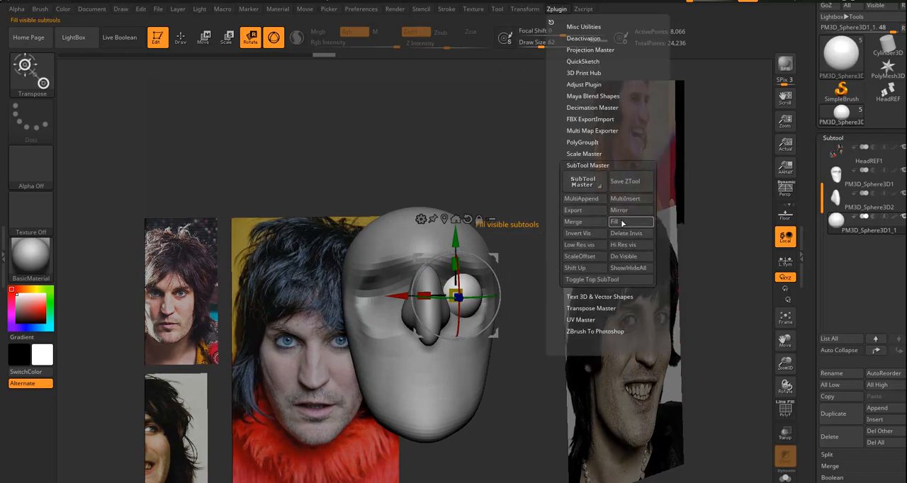
{"action": "left_click", "coordinate": [618, 210]}
{"action": "left_click", "coordinate": [409, 237]}
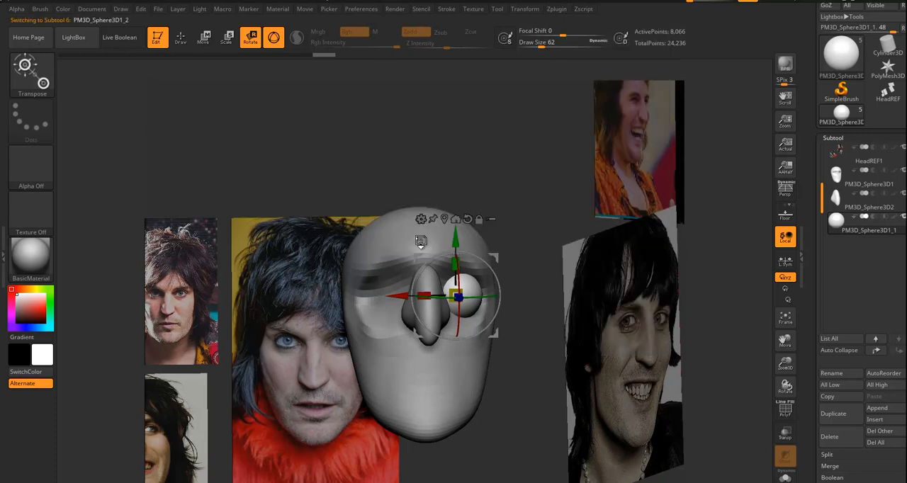
Nudge the paired eyeballs sideways to fit the sockets, then return to Draw mode with the Move brush.
{"action": "left_click_drag", "start_coordinate": [522, 172], "coordinate": [549, 214]}
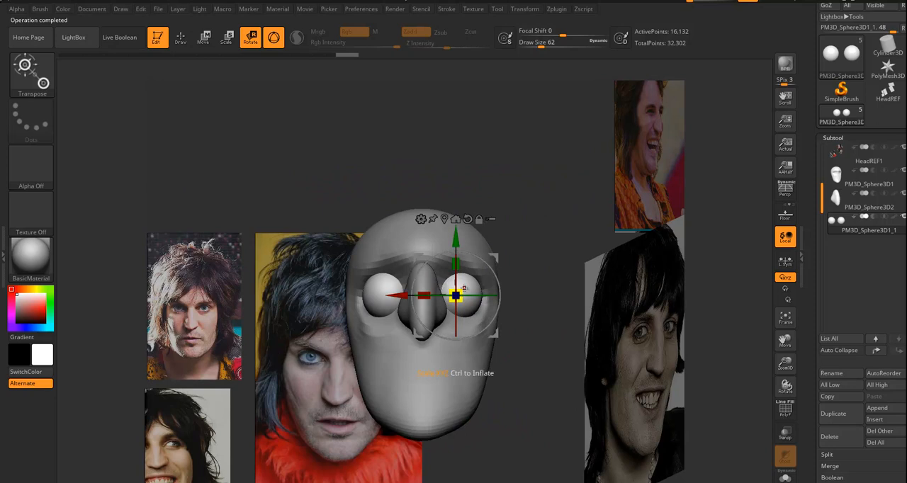
{"action": "left_click_drag", "start_coordinate": [394, 295], "coordinate": [390, 295]}
{"action": "left_click_drag", "start_coordinate": [526, 182], "coordinate": [479, 181]}
{"action": "key", "text": "q"}
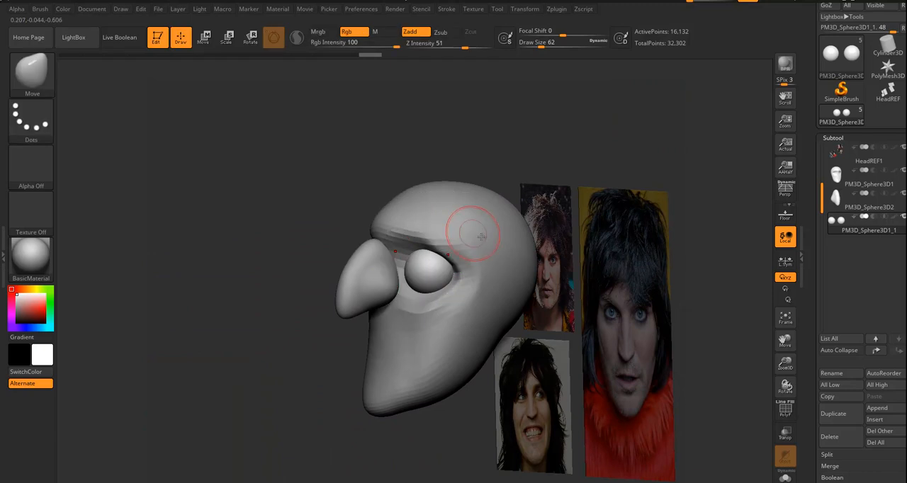
{"action": "mouse_move", "coordinate": [363, 196]}
{"action": "left_mouse_down"}
{"action": "mouse_move", "coordinate": [403, 197]}
{"action": "mouse_move", "coordinate": [383, 198]}
{"action": "left_mouse_up"}
{"action": "left_click_drag", "start_coordinate": [542, 173], "coordinate": [550, 207]}
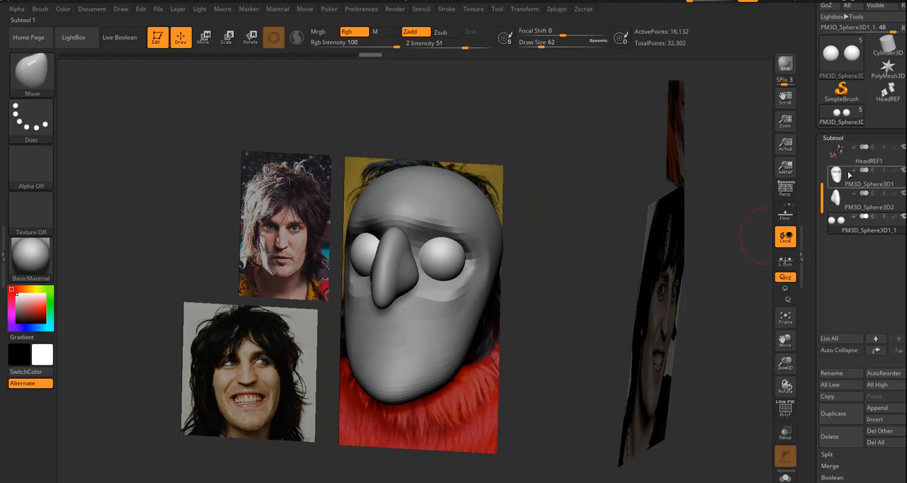
{"action": "left_click_drag", "start_coordinate": [559, 289], "coordinate": [437, 311]}
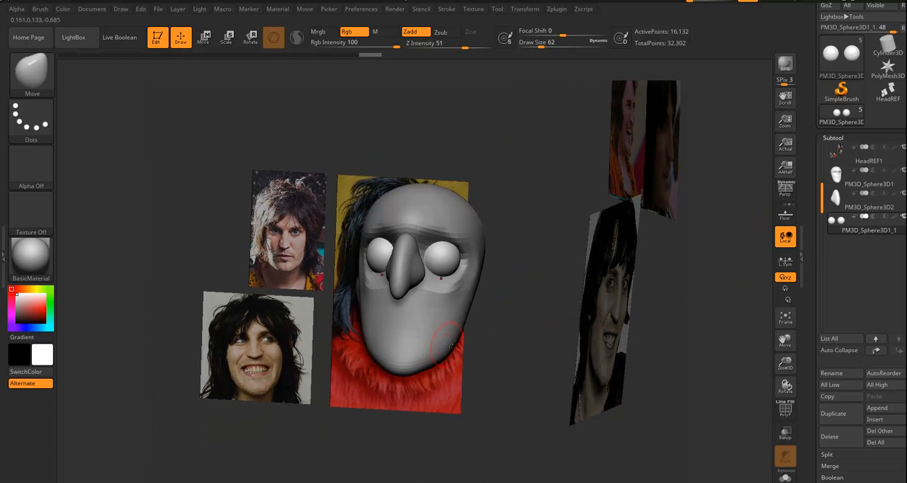
Select the skull subtool and mask a broad rounded patch over the mouth area beneath the nose.
{"action": "left_click_drag", "start_coordinate": [535, 305], "coordinate": [627, 234]}
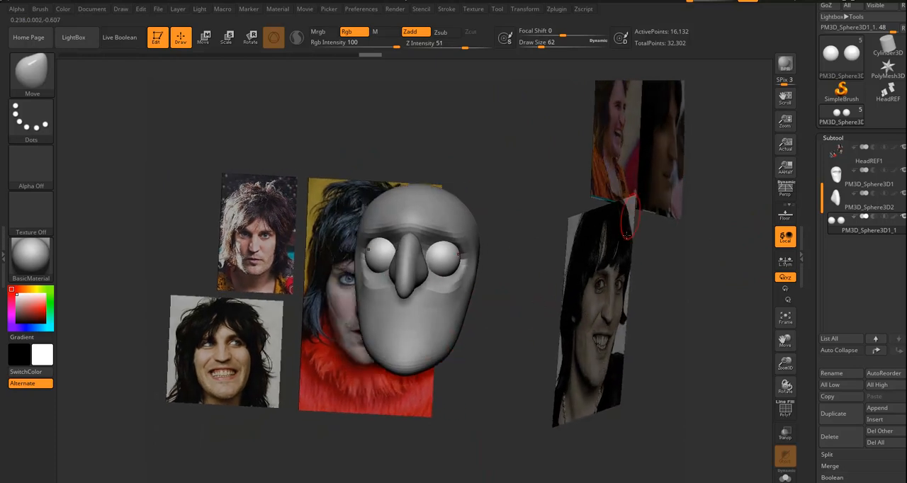
{"action": "left_click", "coordinate": [441, 330], "text": "alt"}
{"action": "left_click_drag", "start_coordinate": [529, 318], "coordinate": [406, 349]}
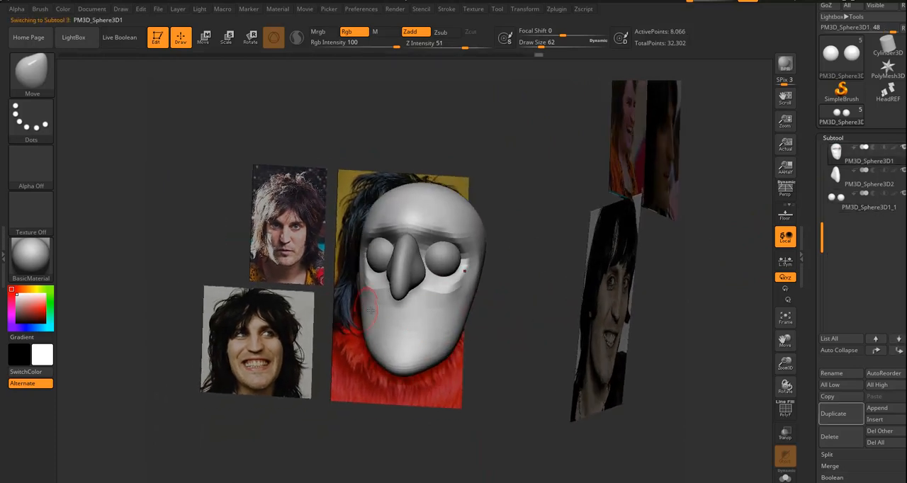
{"action": "mouse_move", "coordinate": [530, 323]}
{"action": "left_mouse_down"}
{"action": "mouse_move", "coordinate": [398, 317]}
{"action": "mouse_move", "coordinate": [379, 301]}
{"action": "mouse_move", "coordinate": [434, 292]}
{"action": "mouse_move", "coordinate": [431, 333]}
{"action": "left_mouse_up"}
{"action": "key", "text": "ctrl"}
{"action": "left_click_drag", "start_coordinate": [512, 345], "coordinate": [429, 345]}
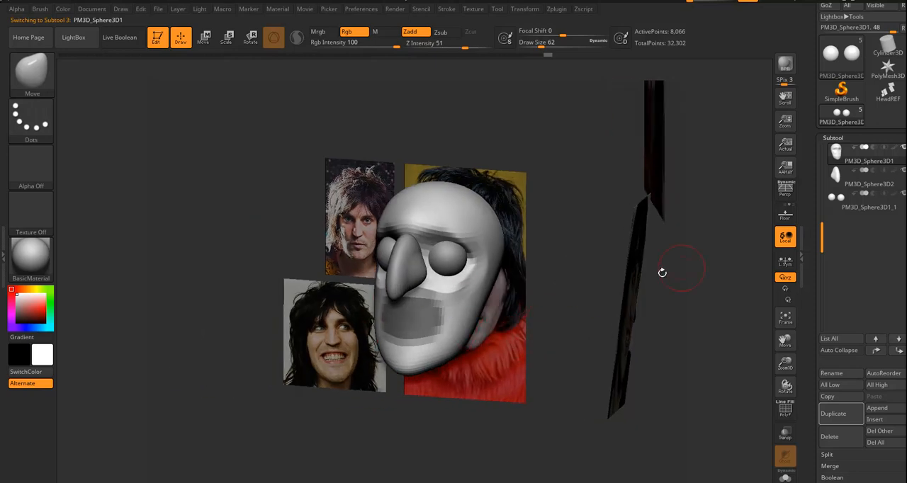
Extract the masked mouth area with a thickness of 0.04176 and accept it as a new subtool.
{"action": "scroll", "coordinate": [850, 227], "scroll_direction": "down", "scroll_amount": 3}
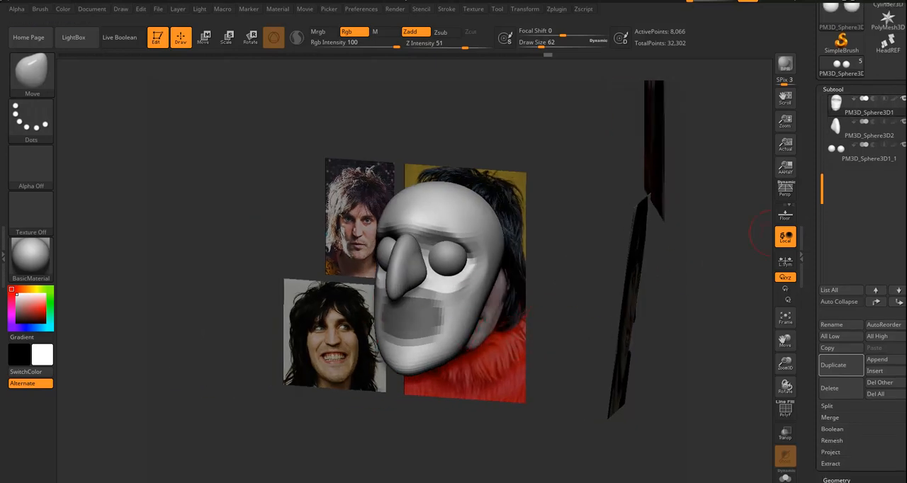
{"action": "left_click", "coordinate": [833, 403]}
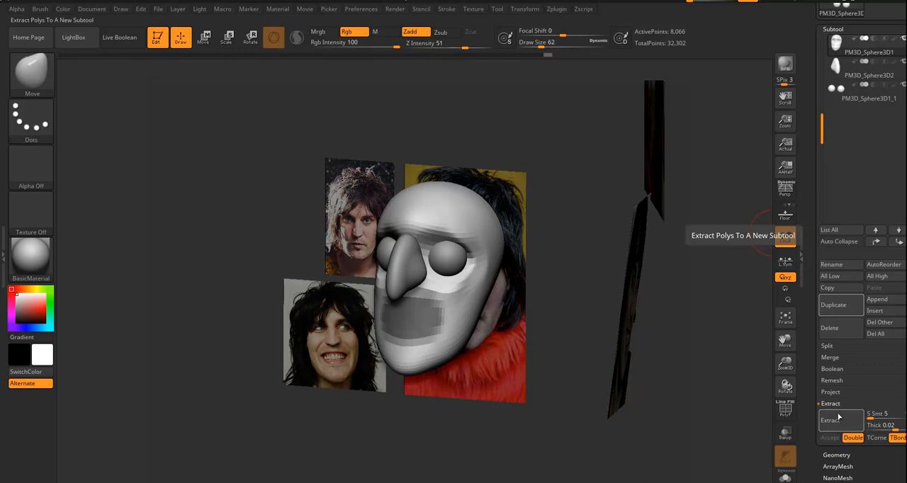
{"action": "left_click", "coordinate": [838, 423]}
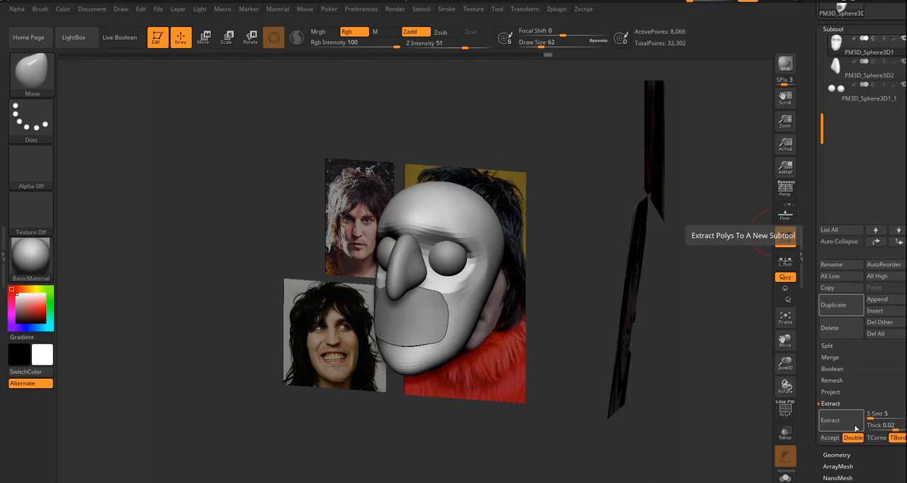
{"action": "left_click_drag", "start_coordinate": [894, 428], "coordinate": [897, 428]}
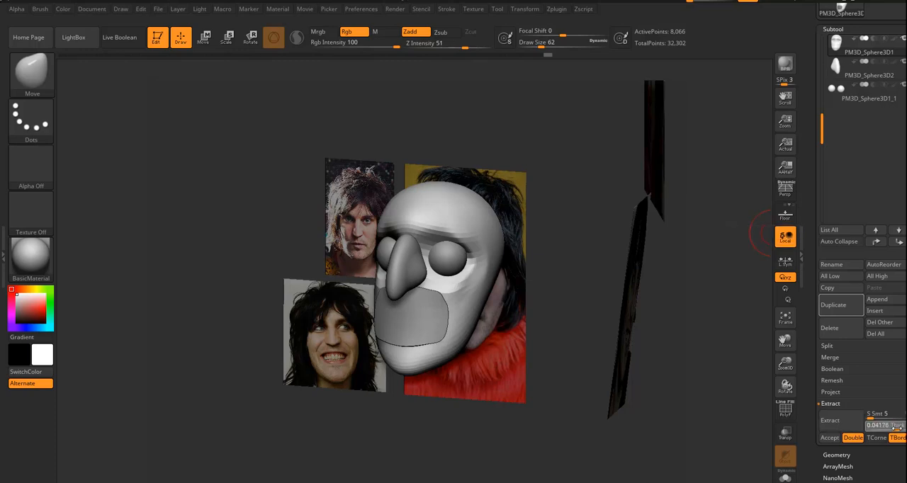
{"action": "left_click", "coordinate": [839, 422]}
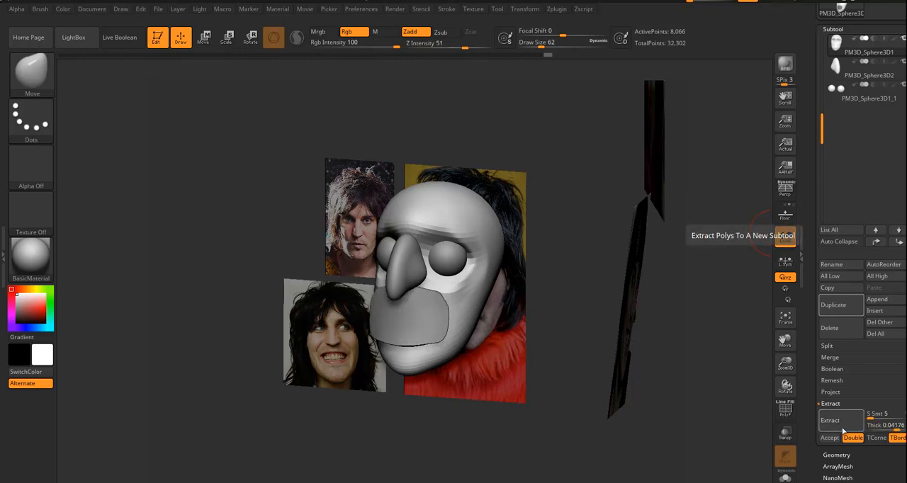
{"action": "left_click", "coordinate": [831, 439]}
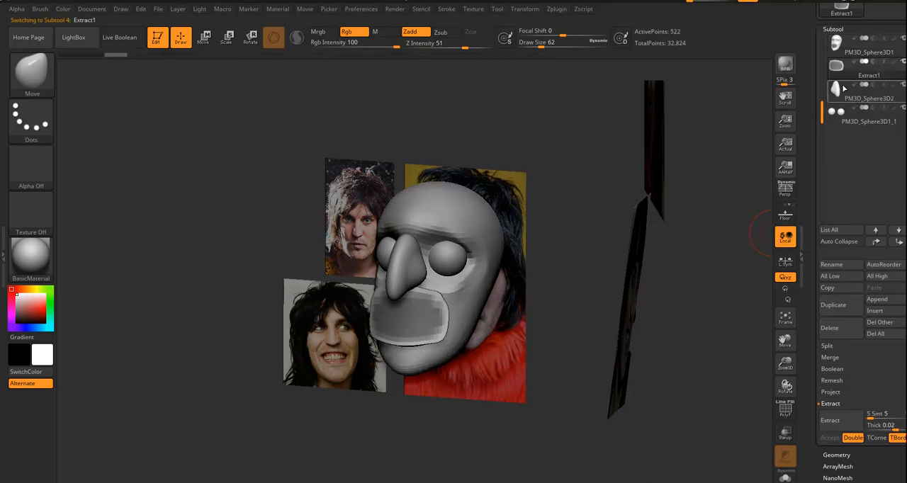
{"action": "mouse_move", "coordinate": [839, 68]}
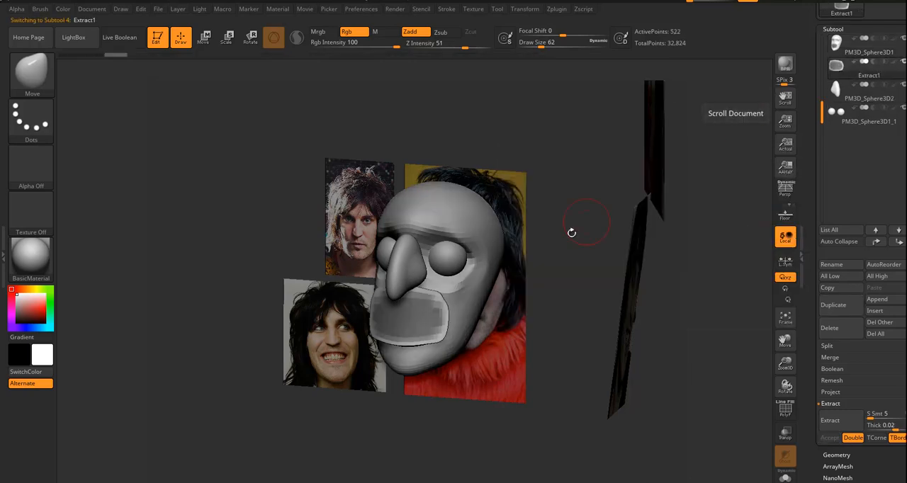
Clear the mask on the extracted mouth piece and smooth its hard edges from both sides.
{"action": "left_click_drag", "start_coordinate": [568, 245], "coordinate": [548, 223]}
{"action": "left_click_drag", "start_coordinate": [420, 320], "coordinate": [407, 325], "text": "shift"}
{"action": "left_click_drag", "start_coordinate": [496, 354], "coordinate": [490, 385]}
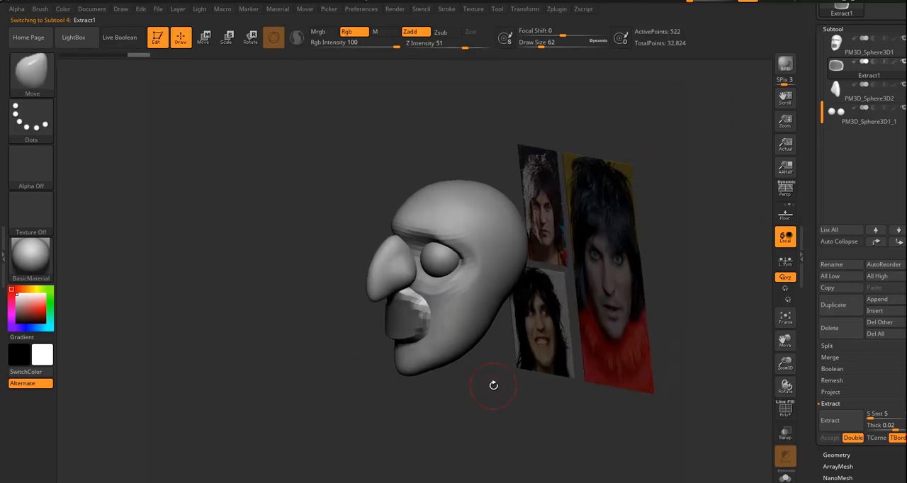
{"action": "left_click_drag", "start_coordinate": [464, 427], "coordinate": [525, 418]}
{"action": "left_click_drag", "start_coordinate": [631, 397], "coordinate": [672, 386], "text": "alt"}
{"action": "mouse_move", "coordinate": [387, 311]}
{"action": "left_mouse_down", "text": "shift"}
{"action": "mouse_move", "coordinate": [390, 300]}
{"action": "mouse_move", "coordinate": [386, 327]}
{"action": "mouse_move", "coordinate": [405, 330]}
{"action": "mouse_move", "coordinate": [403, 312]}
{"action": "left_mouse_up", "text": "shift"}
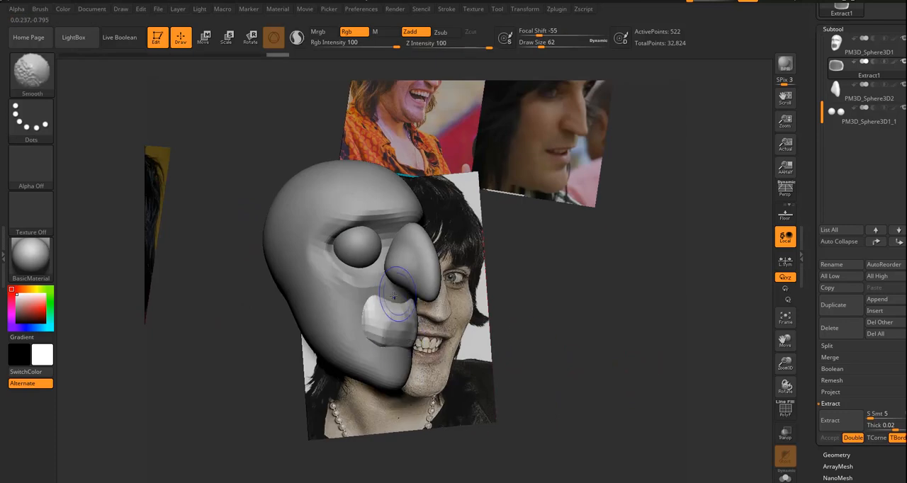
{"action": "mouse_move", "coordinate": [607, 354]}
{"action": "left_mouse_down"}
{"action": "mouse_move", "coordinate": [461, 425]}
{"action": "mouse_move", "coordinate": [446, 421]}
{"action": "left_mouse_up"}
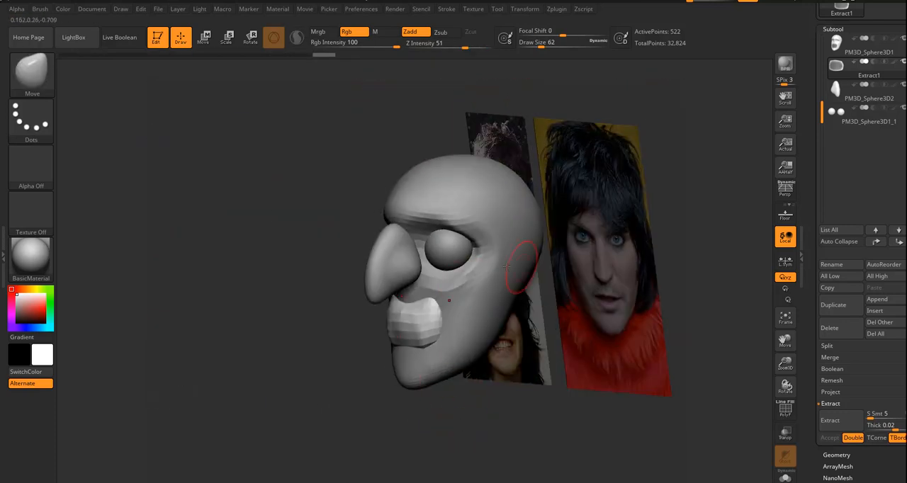
{"action": "left_click_drag", "start_coordinate": [483, 393], "coordinate": [499, 381]}
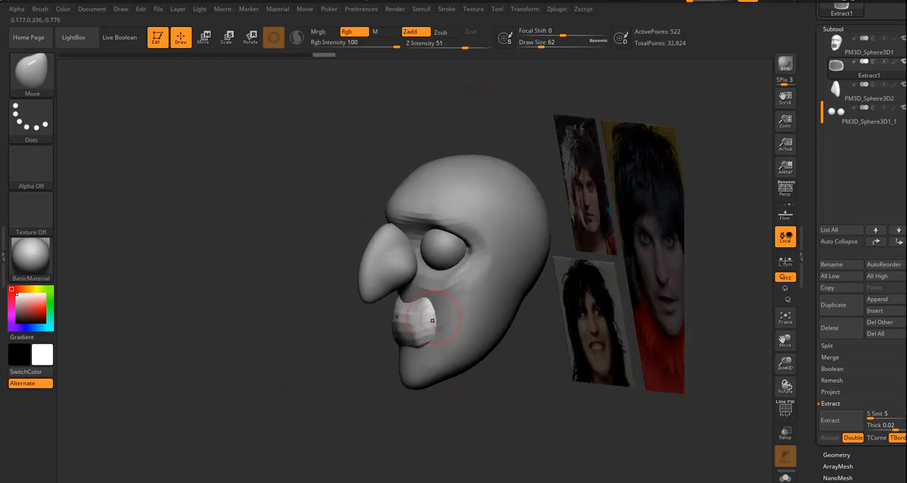
Enlarge the Move brush to draw size 77 and shape the mouth mass up under the nose.
{"action": "key", "text": "s"}
{"action": "left_click_drag", "start_coordinate": [408, 316], "coordinate": [406, 308]}
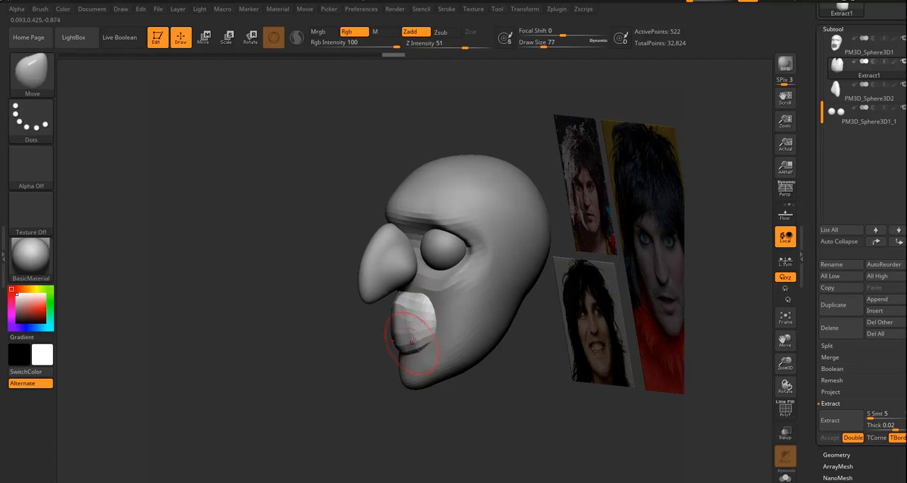
{"action": "left_click_drag", "start_coordinate": [395, 378], "coordinate": [408, 370]}
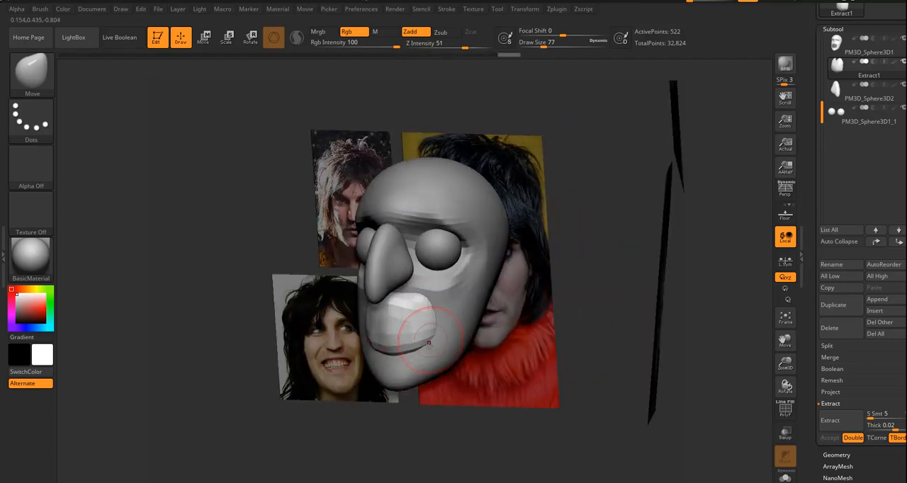
{"action": "mouse_move", "coordinate": [429, 328]}
{"action": "left_mouse_down"}
{"action": "mouse_move", "coordinate": [438, 327]}
{"action": "mouse_move", "coordinate": [429, 305]}
{"action": "left_mouse_up"}
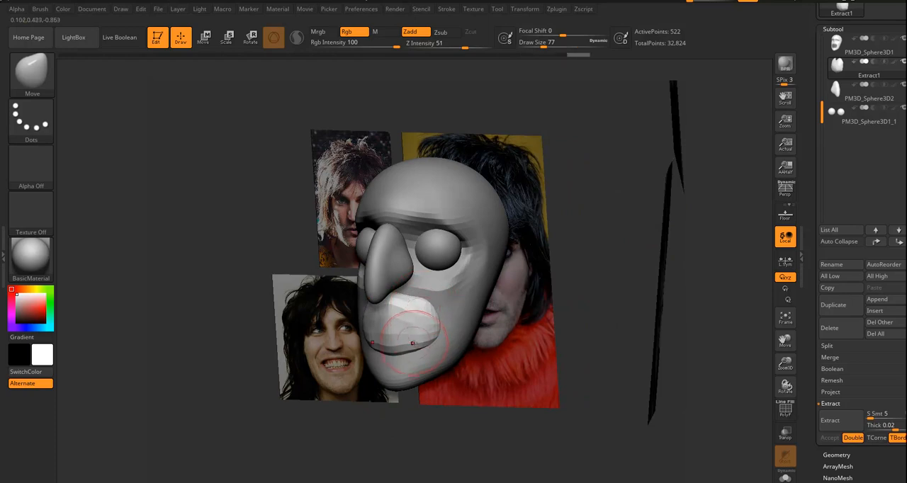
{"action": "left_click_drag", "start_coordinate": [557, 393], "coordinate": [495, 333]}
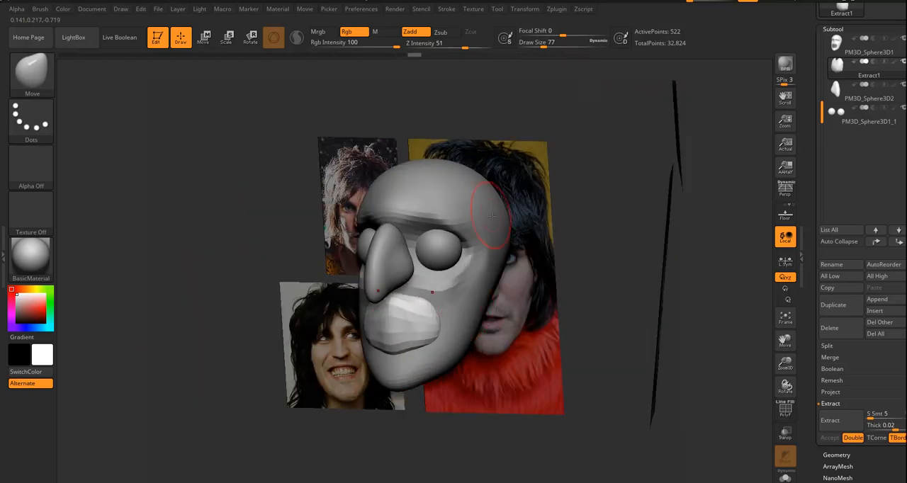
Select the skull, reduce the draw size to 37 and mask an elongated ear shape on the side of the head.
{"action": "left_click_drag", "start_coordinate": [621, 189], "coordinate": [469, 189]}
{"action": "left_click", "coordinate": [459, 189], "text": "alt"}
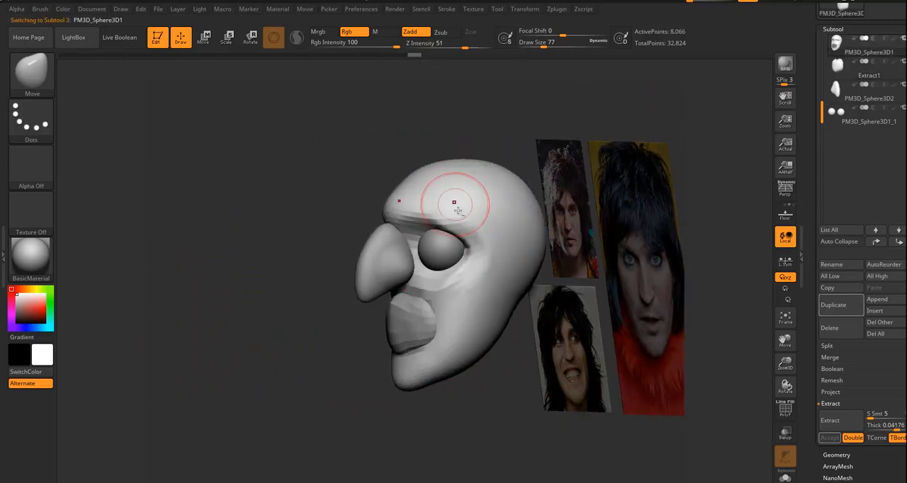
{"action": "left_click_drag", "start_coordinate": [466, 400], "coordinate": [461, 398]}
{"action": "key", "text": "s"}
{"action": "left_click_drag", "start_coordinate": [452, 306], "coordinate": [446, 307]}
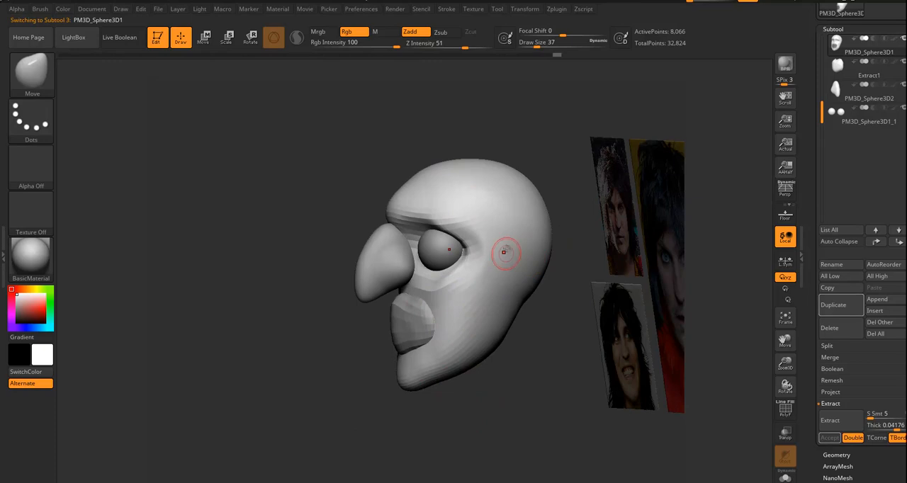
{"action": "mouse_move", "coordinate": [514, 250]}
{"action": "left_mouse_down", "text": "ctrl"}
{"action": "mouse_move", "coordinate": [507, 271]}
{"action": "mouse_move", "coordinate": [519, 255]}
{"action": "left_mouse_up", "text": "ctrl"}
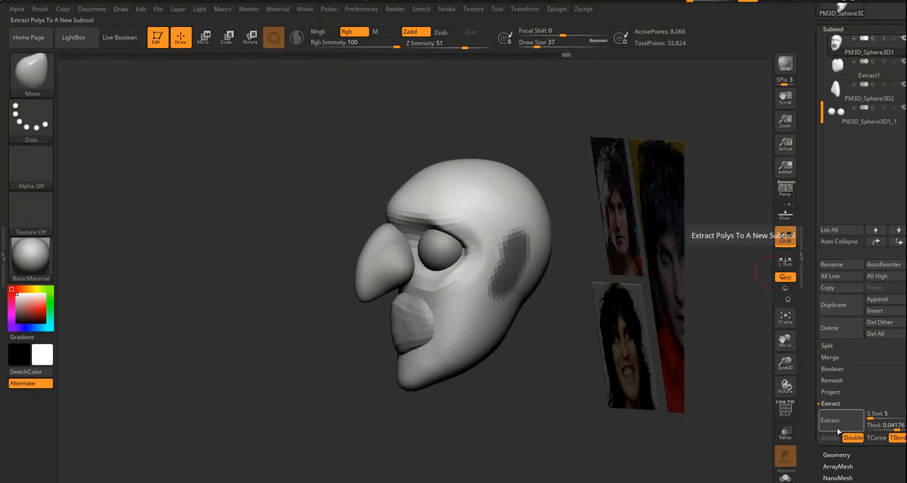
Try extracting the masked ear areas with a thickness of 0.27785.
{"action": "left_click", "coordinate": [892, 425]}
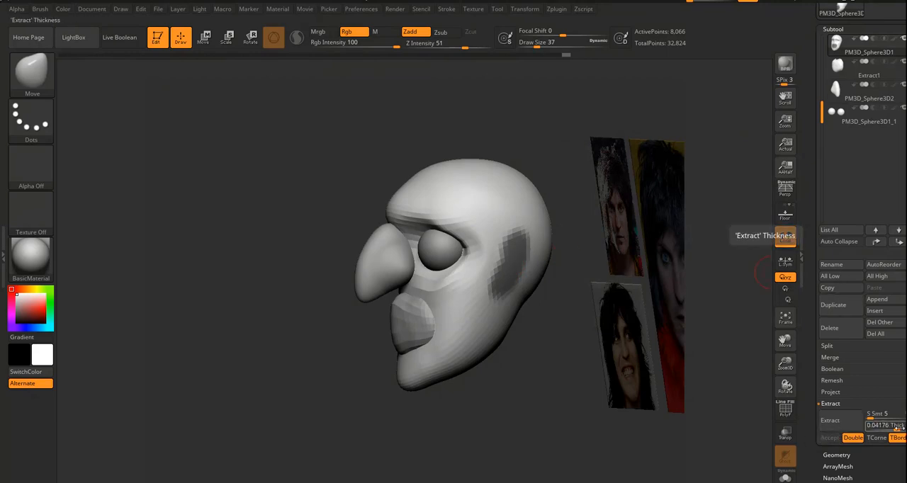
{"action": "left_click_drag", "start_coordinate": [898, 428], "coordinate": [900, 428]}
{"action": "left_click", "coordinate": [836, 421]}
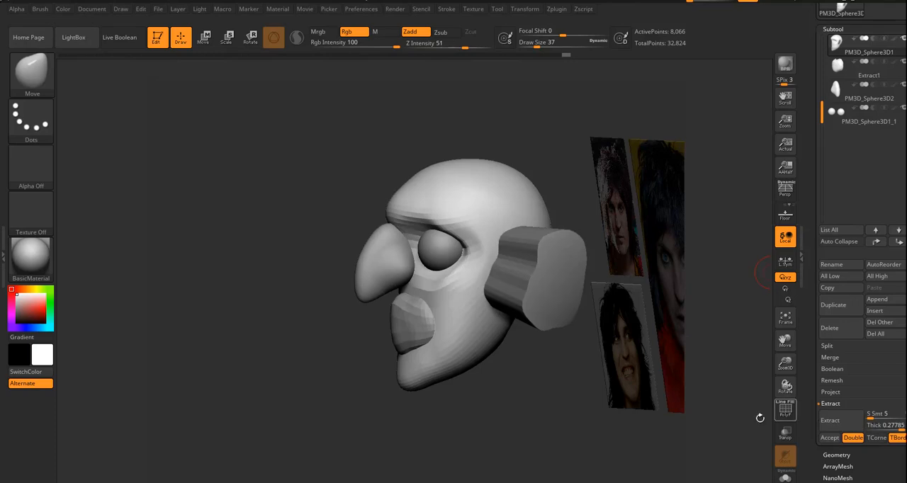
{"action": "left_click_drag", "start_coordinate": [517, 429], "coordinate": [761, 418]}
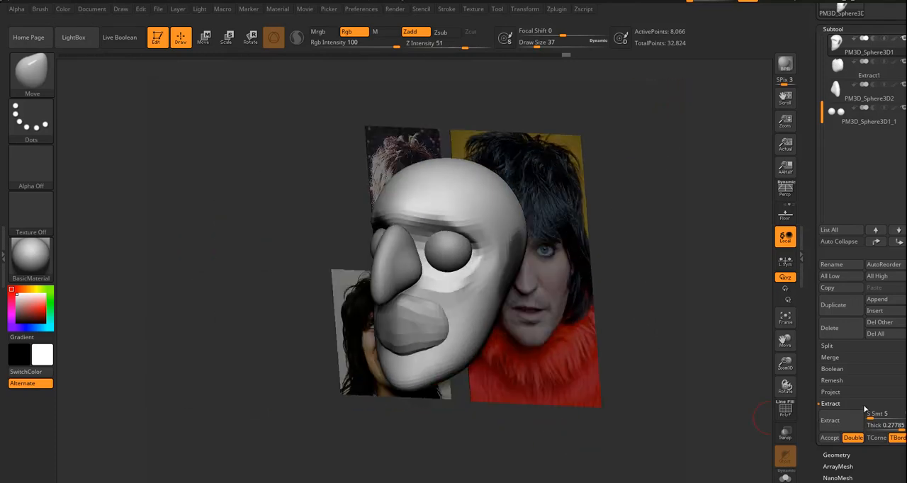
{"action": "left_click", "coordinate": [840, 423]}
Extract the masked ear areas with a thickness of 0.08146 and accept them as a new subtool.
{"action": "left_click", "coordinate": [867, 425]}
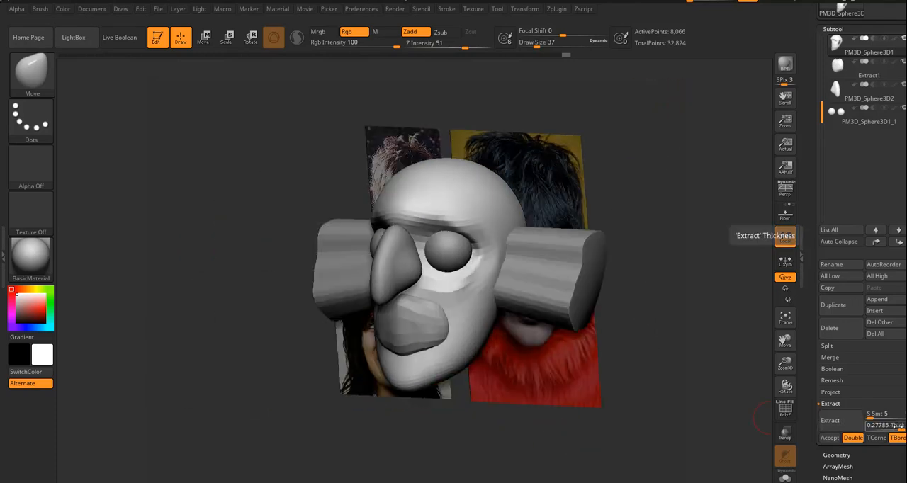
{"action": "left_click_drag", "start_coordinate": [898, 426], "coordinate": [894, 426]}
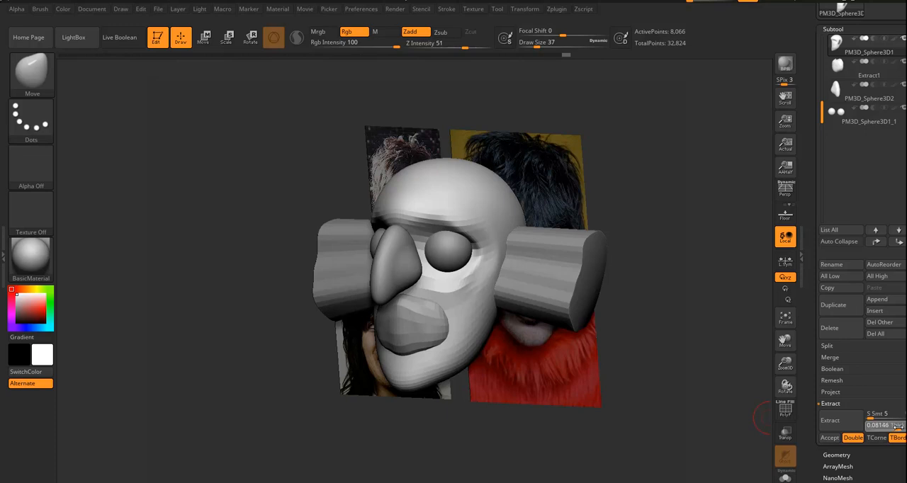
{"action": "key", "text": "Return"}
{"action": "left_click", "coordinate": [840, 422]}
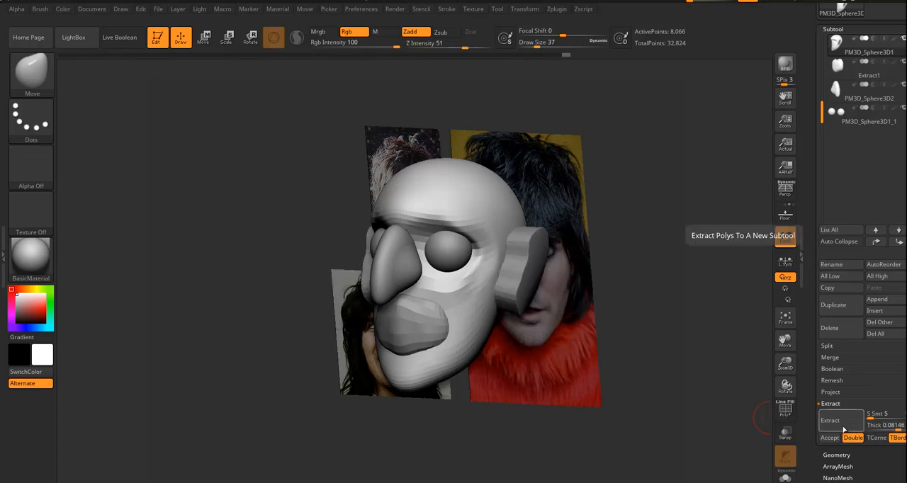
{"action": "left_click", "coordinate": [830, 438]}
Clear the mask on the extracted ears and smooth and reshape their blocky edges against the head.
{"action": "left_click_drag", "start_coordinate": [698, 317], "coordinate": [659, 276]}
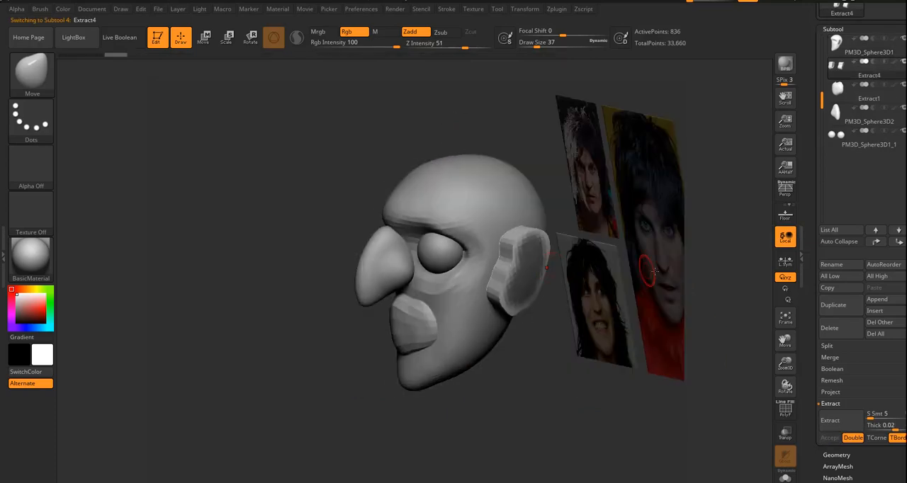
{"action": "left_click_drag", "start_coordinate": [527, 389], "coordinate": [575, 386]}
{"action": "mouse_move", "coordinate": [536, 244]}
{"action": "left_mouse_down", "text": "shift"}
{"action": "mouse_move", "coordinate": [524, 250]}
{"action": "mouse_move", "coordinate": [511, 305]}
{"action": "mouse_move", "coordinate": [514, 260]}
{"action": "left_mouse_up", "text": "shift"}
{"action": "mouse_move", "coordinate": [629, 316]}
{"action": "left_mouse_down"}
{"action": "mouse_move", "coordinate": [571, 313]}
{"action": "mouse_move", "coordinate": [564, 238]}
{"action": "left_mouse_up"}
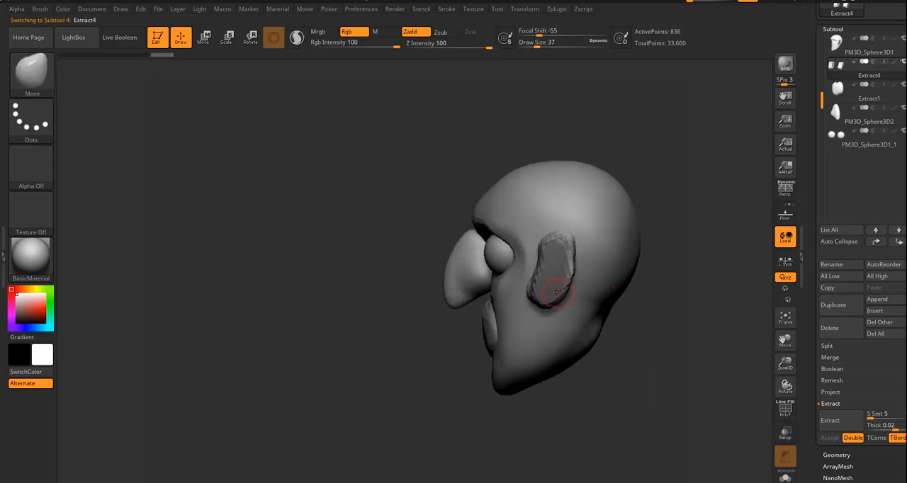
{"action": "key", "text": "shift"}
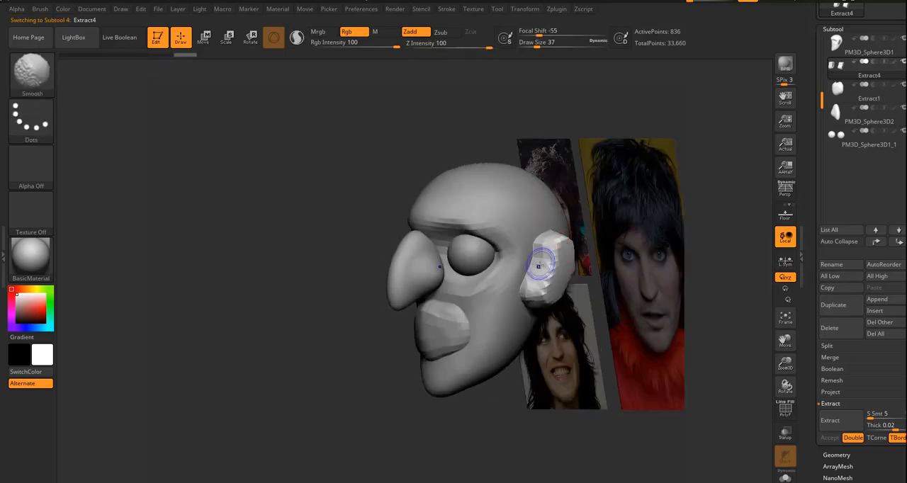
{"action": "mouse_move", "coordinate": [537, 260]}
{"action": "left_mouse_down", "text": "shift"}
{"action": "mouse_move", "coordinate": [556, 244]}
{"action": "mouse_move", "coordinate": [538, 291]}
{"action": "mouse_move", "coordinate": [547, 297]}
{"action": "mouse_move", "coordinate": [545, 244]}
{"action": "mouse_move", "coordinate": [534, 284]}
{"action": "left_mouse_up", "text": "shift"}
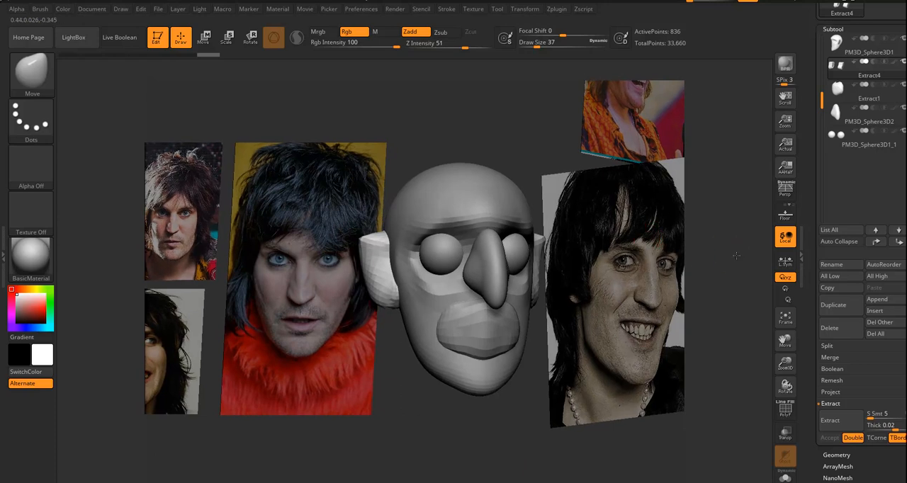
Shape the ears with a rounded upper part tapering into a lobe, and smooth their outer surface.
{"action": "mouse_move", "coordinate": [736, 255]}
{"action": "left_mouse_down"}
{"action": "mouse_move", "coordinate": [737, 229]}
{"action": "mouse_move", "coordinate": [741, 255]}
{"action": "mouse_move", "coordinate": [725, 259]}
{"action": "mouse_move", "coordinate": [728, 280]}
{"action": "mouse_move", "coordinate": [739, 277]}
{"action": "left_mouse_up"}
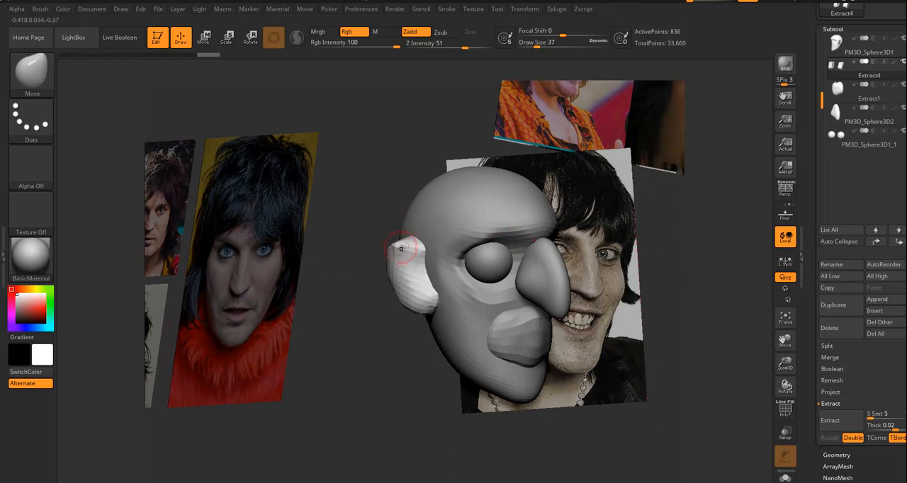
{"action": "key", "text": "shift"}
{"action": "mouse_move", "coordinate": [394, 248]}
{"action": "left_mouse_down", "text": "shift"}
{"action": "mouse_move", "coordinate": [397, 296]}
{"action": "mouse_move", "coordinate": [419, 307]}
{"action": "left_mouse_up", "text": "shift"}
{"action": "mouse_move", "coordinate": [380, 276]}
{"action": "left_mouse_down"}
{"action": "mouse_move", "coordinate": [432, 282]}
{"action": "mouse_move", "coordinate": [412, 307]}
{"action": "left_mouse_up"}
{"action": "left_click_drag", "start_coordinate": [607, 332], "coordinate": [568, 325]}
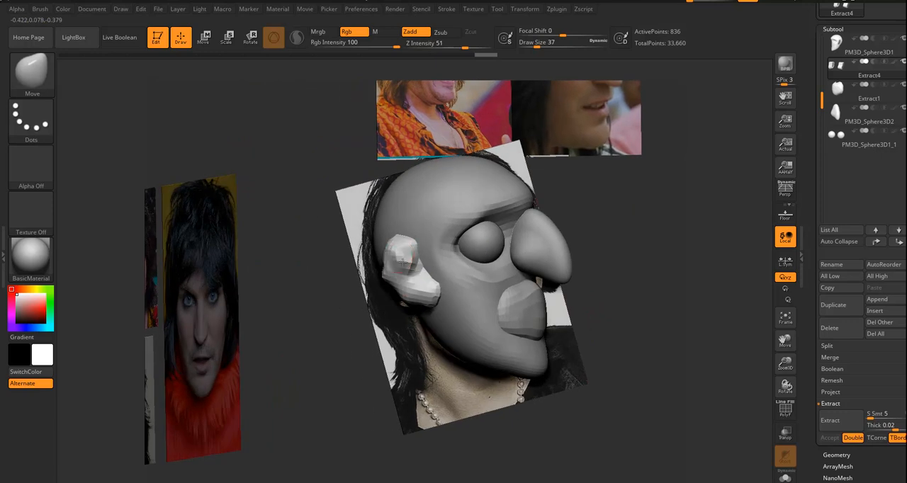
{"action": "mouse_move", "coordinate": [401, 258]}
{"action": "left_mouse_down", "text": "shift"}
{"action": "mouse_move", "coordinate": [413, 265]}
{"action": "mouse_move", "coordinate": [400, 246]}
{"action": "left_mouse_up", "text": "shift"}
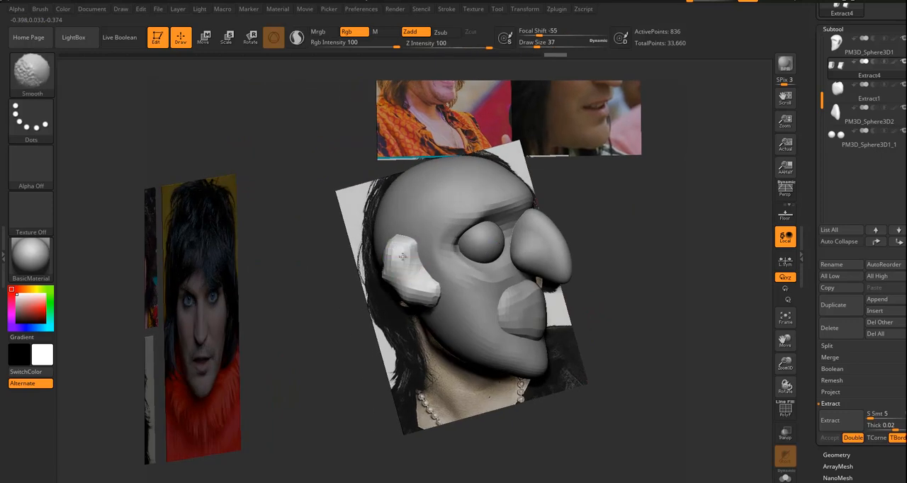
{"action": "mouse_move", "coordinate": [692, 330]}
{"action": "left_mouse_down"}
{"action": "mouse_move", "coordinate": [510, 398]}
{"action": "mouse_move", "coordinate": [535, 411]}
{"action": "mouse_move", "coordinate": [556, 407]}
{"action": "mouse_move", "coordinate": [630, 248]}
{"action": "left_mouse_up"}
{"action": "left_click_drag", "start_coordinate": [626, 340], "coordinate": [560, 364]}
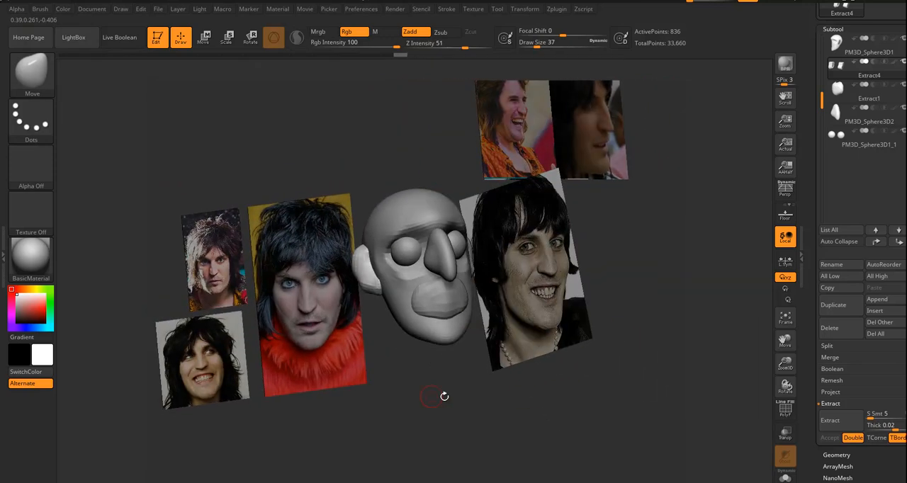
Append a Cylinder3D as a new subtool for the neck and make it the active subtool.
{"action": "left_click_drag", "start_coordinate": [473, 362], "coordinate": [455, 395]}
{"action": "left_click_drag", "start_coordinate": [697, 277], "coordinate": [474, 335]}
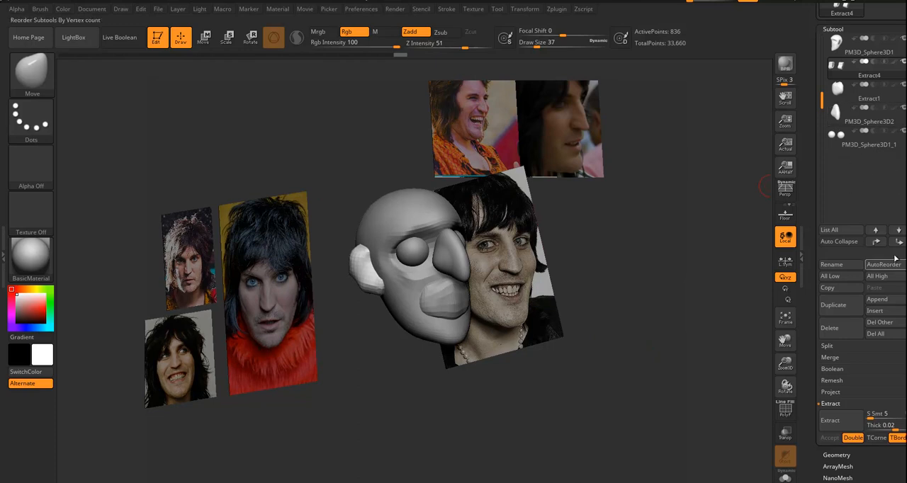
{"action": "left_click", "coordinate": [878, 300]}
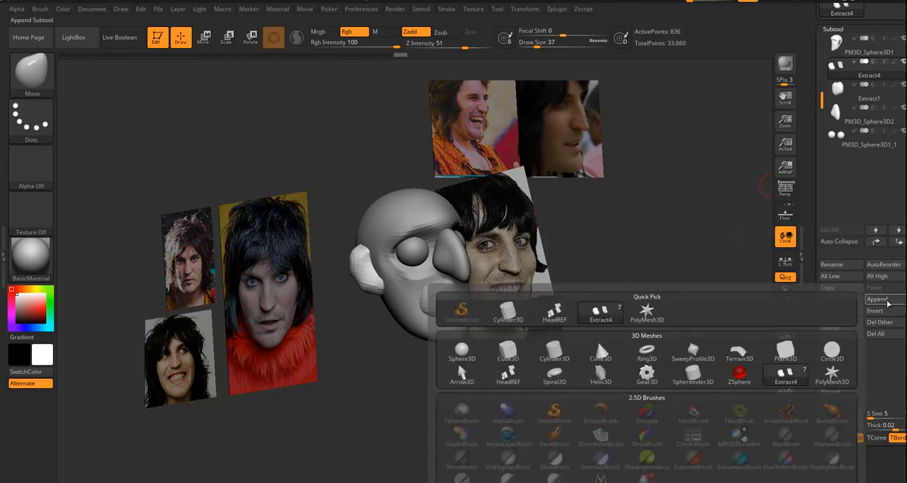
{"action": "left_click", "coordinate": [512, 318]}
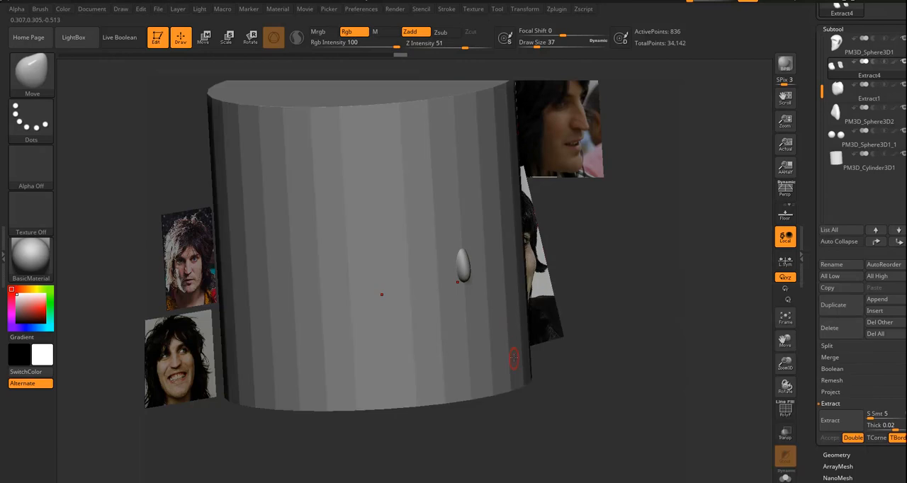
{"action": "left_click", "coordinate": [440, 360], "text": "alt"}
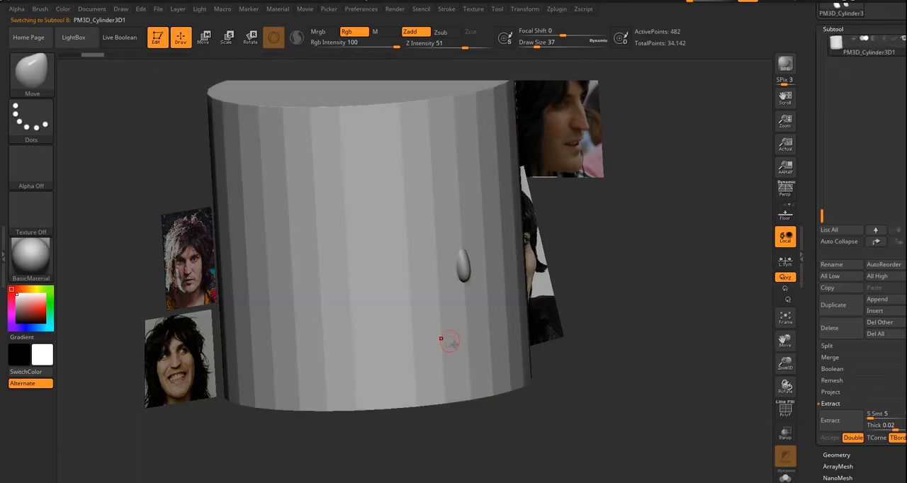
Shrink the cylinder to neck thickness and place it underneath the skull, just behind the jaw.
{"action": "key", "text": "r"}
{"action": "left_click_drag", "start_coordinate": [369, 235], "coordinate": [350, 219]}
{"action": "left_click_drag", "start_coordinate": [211, 303], "coordinate": [311, 297]}
{"action": "left_click_drag", "start_coordinate": [426, 239], "coordinate": [503, 245]}
{"action": "left_click_drag", "start_coordinate": [448, 186], "coordinate": [447, 285]}
{"action": "left_click_drag", "start_coordinate": [505, 407], "coordinate": [541, 384]}
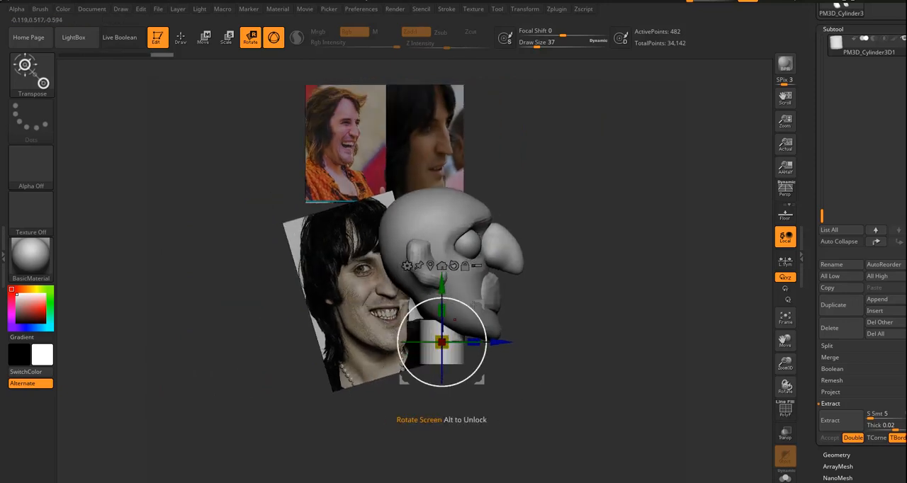
Tilt the neck cylinder in side view so it leans forward up into the base of the skull.
{"action": "left_click_drag", "start_coordinate": [485, 302], "coordinate": [462, 283]}
{"action": "left_click_drag", "start_coordinate": [581, 360], "coordinate": [547, 358]}
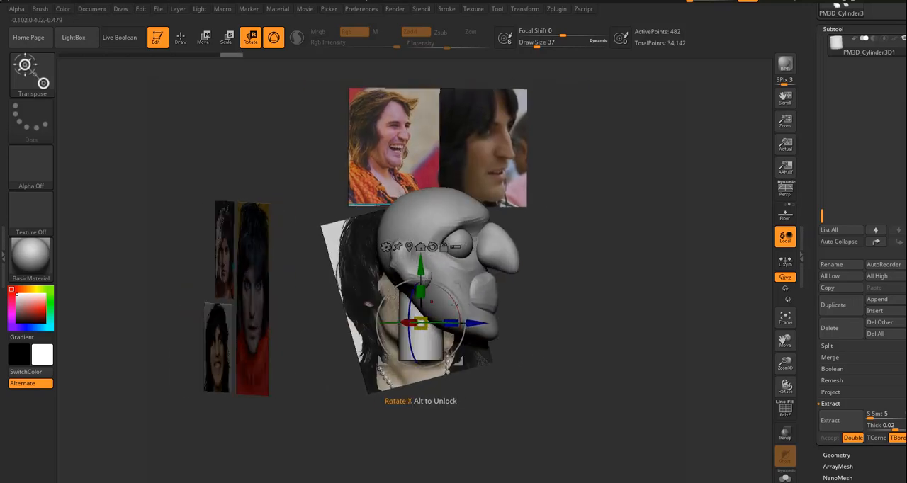
{"action": "left_click_drag", "start_coordinate": [454, 301], "coordinate": [459, 313]}
{"action": "left_click_drag", "start_coordinate": [571, 347], "coordinate": [533, 358]}
{"action": "left_click_drag", "start_coordinate": [558, 389], "coordinate": [595, 229]}
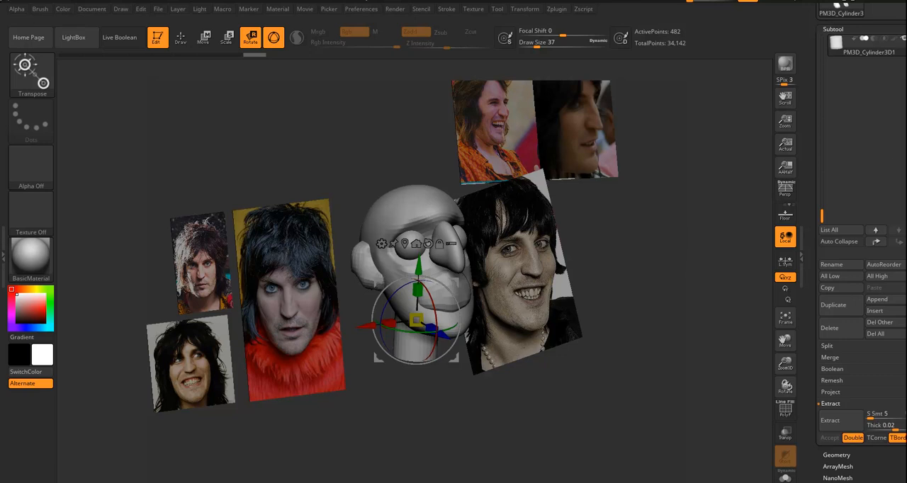
Append a ZSphere as a new subtool for the body and make it the active subtool.
{"action": "left_click_drag", "start_coordinate": [867, 364], "coordinate": [868, 380]}
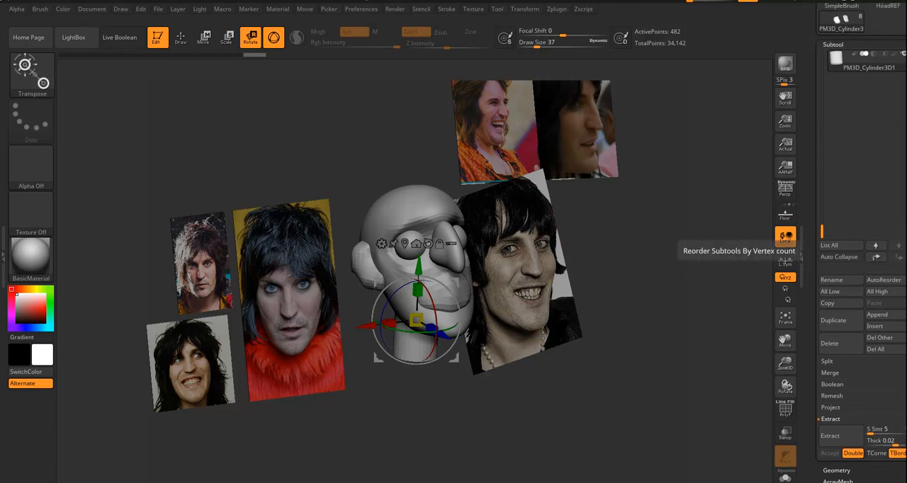
{"action": "left_click_drag", "start_coordinate": [822, 221], "coordinate": [821, 130]}
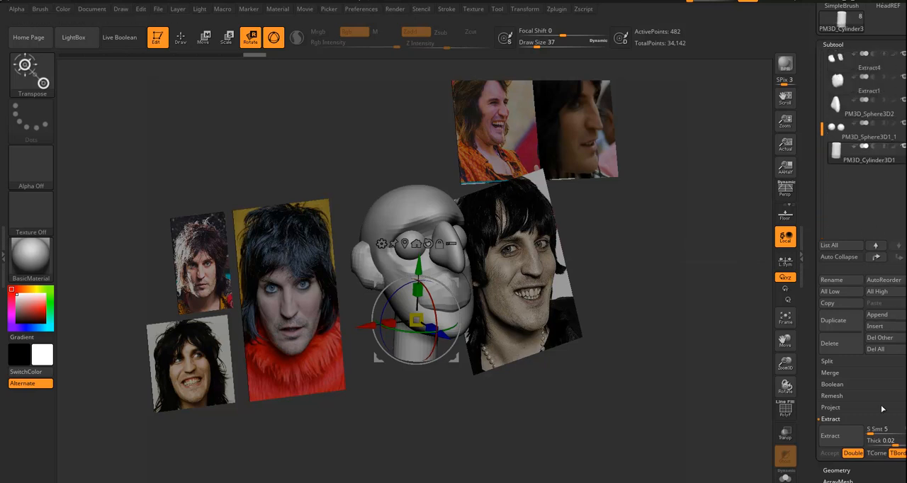
{"action": "left_click", "coordinate": [877, 314]}
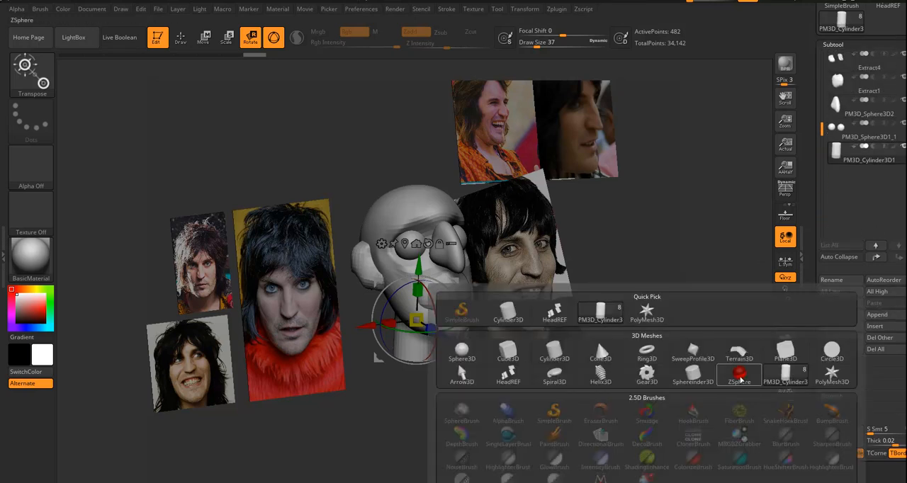
{"action": "left_click", "coordinate": [739, 374]}
{"action": "left_click_drag", "start_coordinate": [708, 404], "coordinate": [635, 417]}
{"action": "left_click_drag", "start_coordinate": [594, 385], "coordinate": [595, 404]}
{"action": "left_click", "coordinate": [837, 176]}
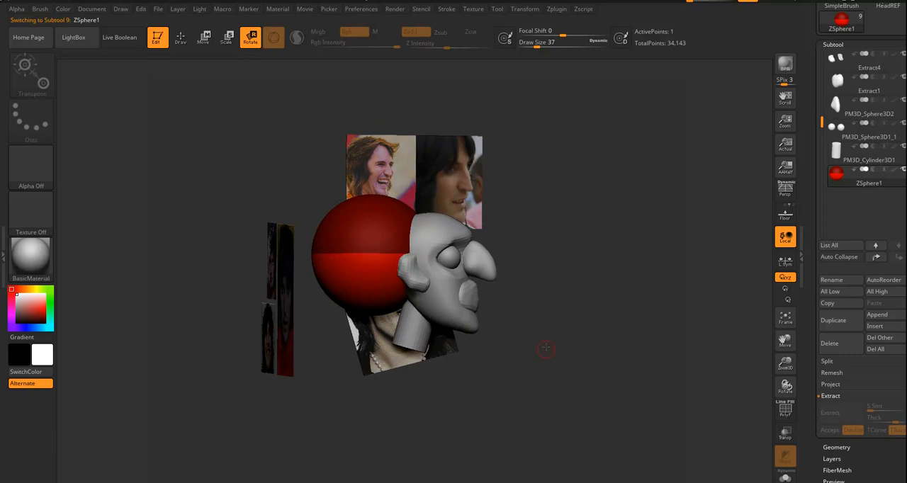
{"action": "key", "text": "Up"}
{"action": "key", "text": "Up"}
{"action": "key", "text": "Up"}
{"action": "key", "text": "Up"}
{"action": "key", "text": "Up"}
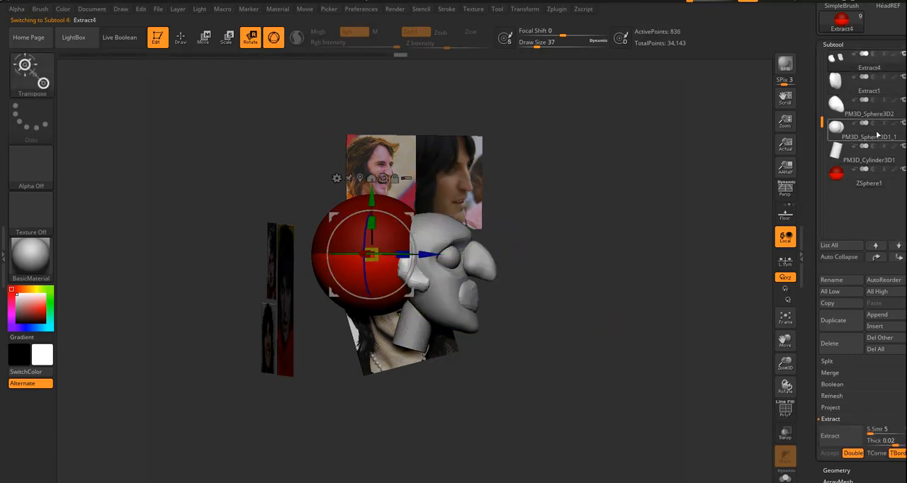
{"action": "key", "text": "Down"}
{"action": "key", "text": "Down"}
{"action": "key", "text": "Down"}
{"action": "key", "text": "Down"}
{"action": "key", "text": "Down"}
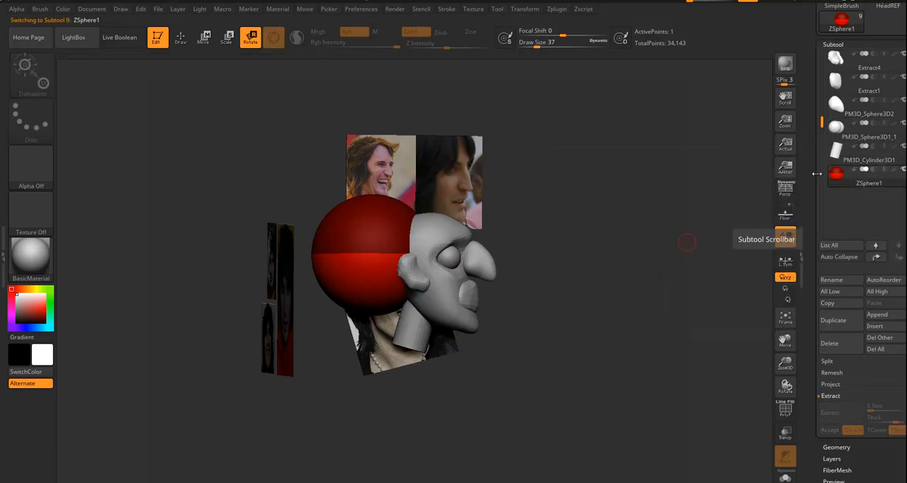
Move the ZSphere down from behind the head to below the neck as the root of the torso.
{"action": "left_click_drag", "start_coordinate": [609, 316], "coordinate": [438, 319]}
{"action": "left_click_drag", "start_coordinate": [566, 369], "coordinate": [584, 364]}
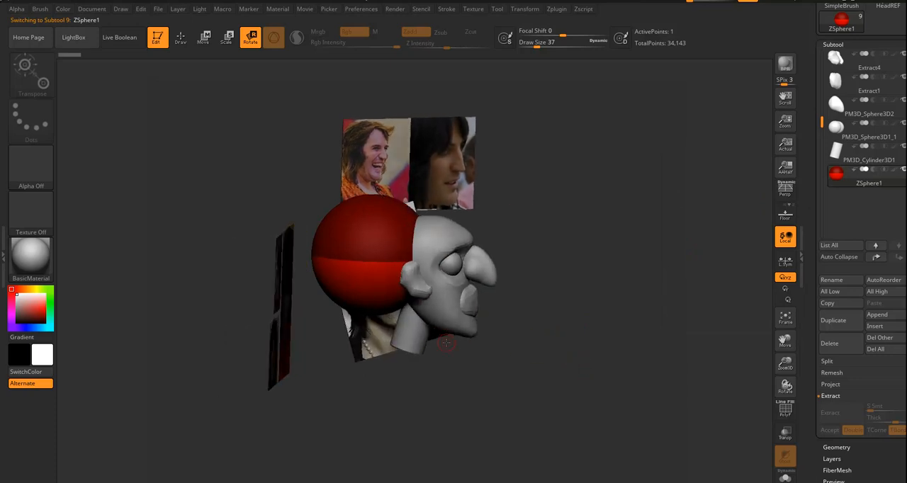
{"action": "key", "text": "e"}
{"action": "key", "text": "w"}
{"action": "left_click_drag", "start_coordinate": [443, 376], "coordinate": [442, 330]}
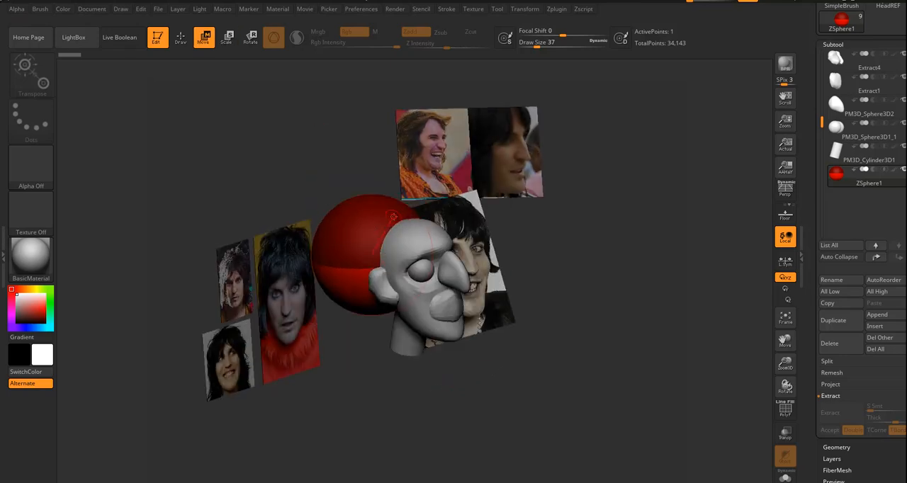
{"action": "left_click_drag", "start_coordinate": [342, 263], "coordinate": [413, 239]}
{"action": "left_click_drag", "start_coordinate": [364, 263], "coordinate": [393, 446]}
{"action": "mouse_move", "coordinate": [506, 364]}
{"action": "left_mouse_down", "text": "alt"}
{"action": "mouse_move", "coordinate": [520, 323]}
{"action": "mouse_move", "coordinate": [512, 312]}
{"action": "mouse_move", "coordinate": [498, 333]}
{"action": "mouse_move", "coordinate": [517, 354]}
{"action": "left_mouse_up", "text": "alt"}
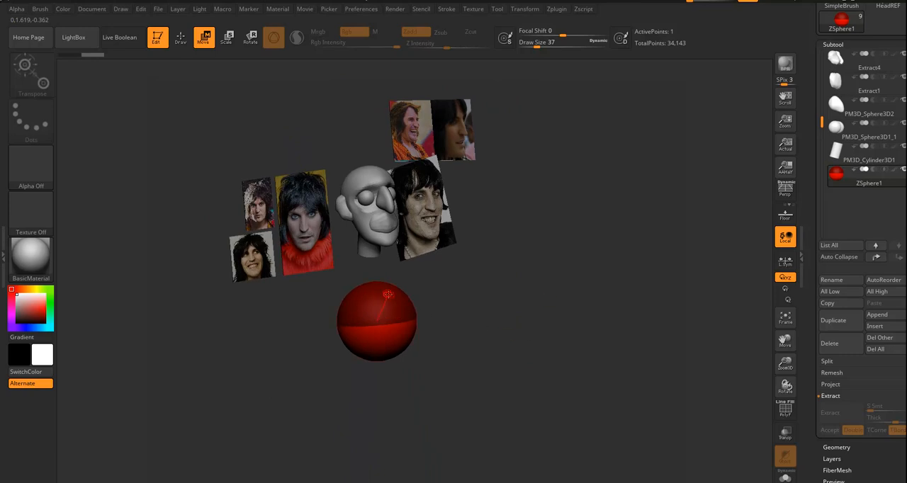
Draw a chest ZSphere on top of the root sphere and a pelvis ZSphere on its underside along the centre line.
{"action": "key", "text": "q"}
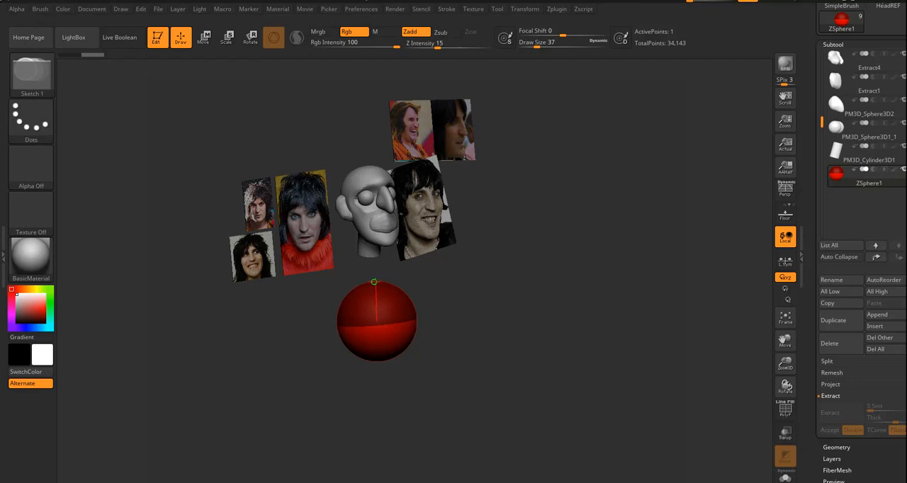
{"action": "left_click_drag", "start_coordinate": [373, 282], "coordinate": [411, 276]}
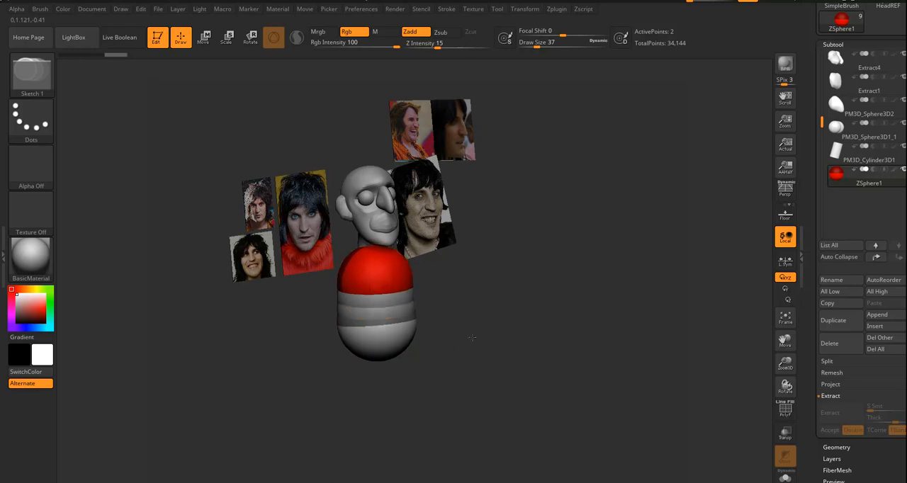
{"action": "left_click_drag", "start_coordinate": [471, 336], "coordinate": [461, 302]}
{"action": "left_click_drag", "start_coordinate": [370, 352], "coordinate": [384, 357]}
{"action": "key", "text": "ctrl+z"}
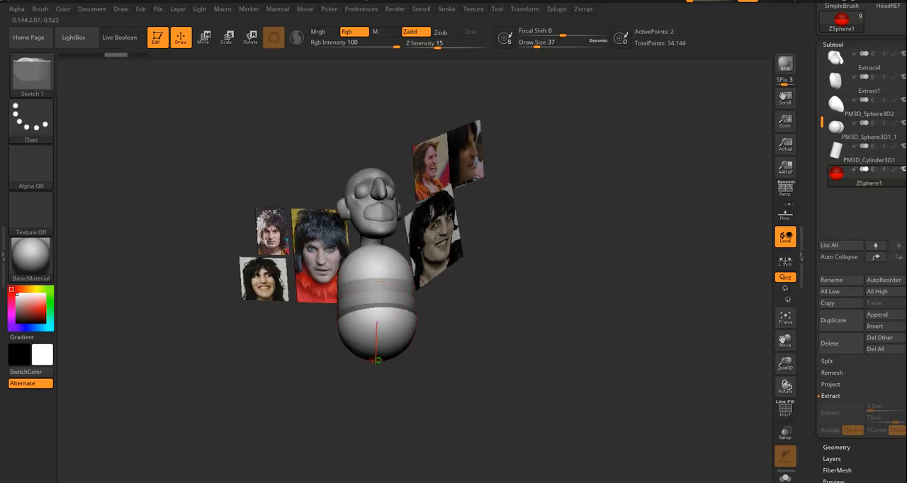
{"action": "left_click_drag", "start_coordinate": [388, 360], "coordinate": [404, 364]}
Move the pelvis sphere down and back, and adjust the waist and chest spheres to curve the torso in side view.
{"action": "mouse_move", "coordinate": [486, 350]}
{"action": "left_mouse_down"}
{"action": "mouse_move", "coordinate": [495, 364]}
{"action": "mouse_move", "coordinate": [522, 363]}
{"action": "left_mouse_up"}
{"action": "key", "text": "w"}
{"action": "left_click_drag", "start_coordinate": [462, 369], "coordinate": [493, 376]}
{"action": "left_click_drag", "start_coordinate": [415, 383], "coordinate": [402, 365], "text": "shift"}
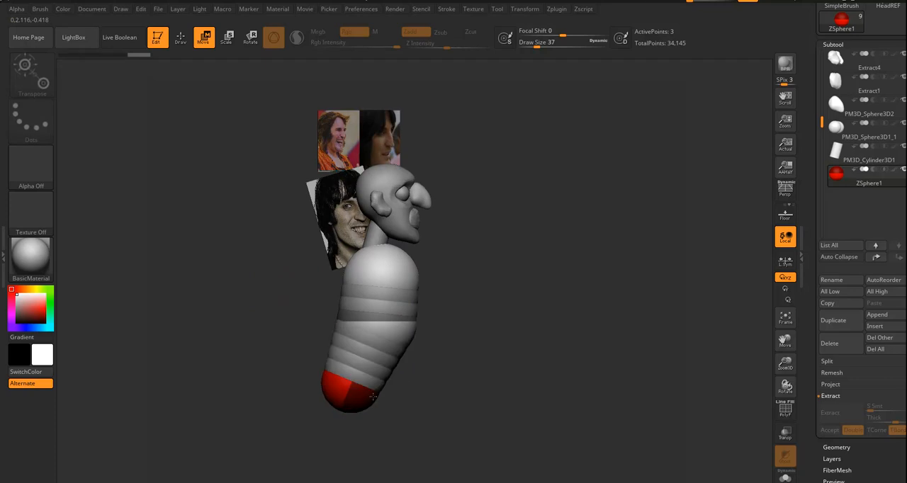
{"action": "left_click_drag", "start_coordinate": [398, 328], "coordinate": [379, 320]}
{"action": "left_click_drag", "start_coordinate": [404, 265], "coordinate": [392, 265]}
{"action": "left_click_drag", "start_coordinate": [339, 316], "coordinate": [337, 317]}
{"action": "left_click_drag", "start_coordinate": [581, 340], "coordinate": [484, 335]}
Add mirrored shoulder ZSpheres to both sides of the chest, with a second pair on them to start the arms.
{"action": "key", "text": "q"}
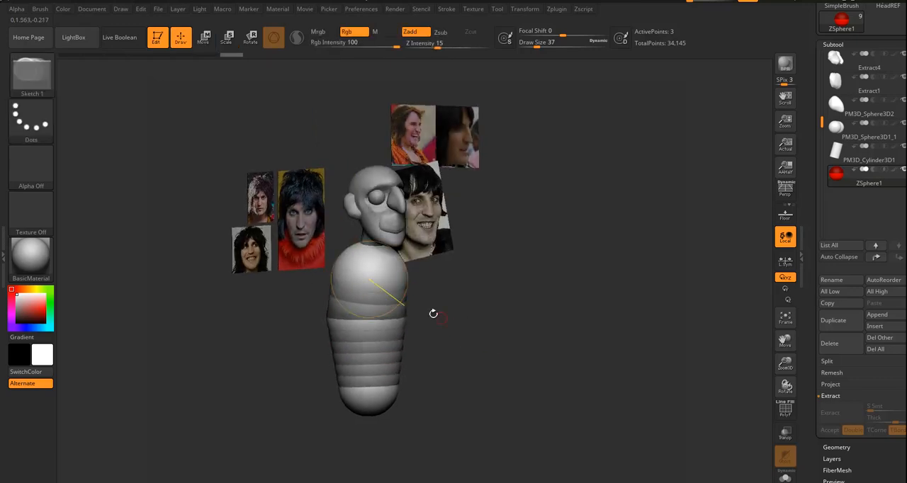
{"action": "left_click_drag", "start_coordinate": [418, 297], "coordinate": [441, 287]}
{"action": "left_click_drag", "start_coordinate": [357, 270], "coordinate": [376, 277]}
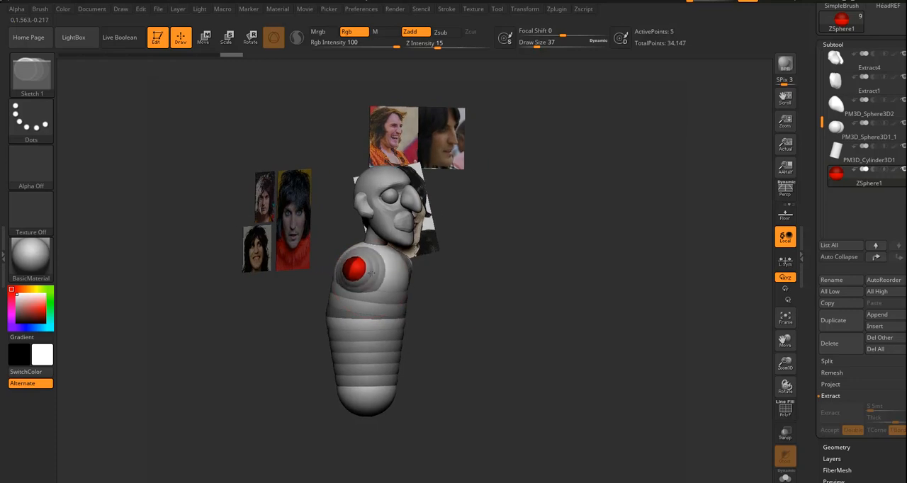
{"action": "mouse_move", "coordinate": [432, 297]}
{"action": "left_mouse_down"}
{"action": "mouse_move", "coordinate": [483, 326]}
{"action": "mouse_move", "coordinate": [454, 319]}
{"action": "mouse_move", "coordinate": [479, 306]}
{"action": "left_mouse_up"}
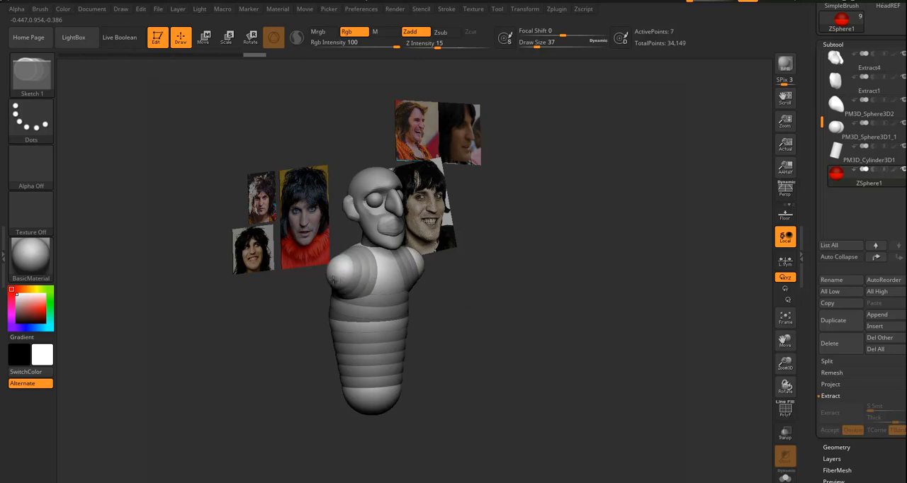
Pull the arm end spheres outward and down to form two long straight arms.
{"action": "key", "text": "w"}
{"action": "left_click_drag", "start_coordinate": [340, 282], "coordinate": [216, 364]}
{"action": "left_click_drag", "start_coordinate": [482, 404], "coordinate": [460, 408]}
{"action": "left_click_drag", "start_coordinate": [243, 368], "coordinate": [217, 376]}
{"action": "left_click_drag", "start_coordinate": [476, 385], "coordinate": [537, 336]}
{"action": "left_click_drag", "start_coordinate": [583, 313], "coordinate": [575, 326]}
{"action": "left_click_drag", "start_coordinate": [445, 373], "coordinate": [496, 355]}
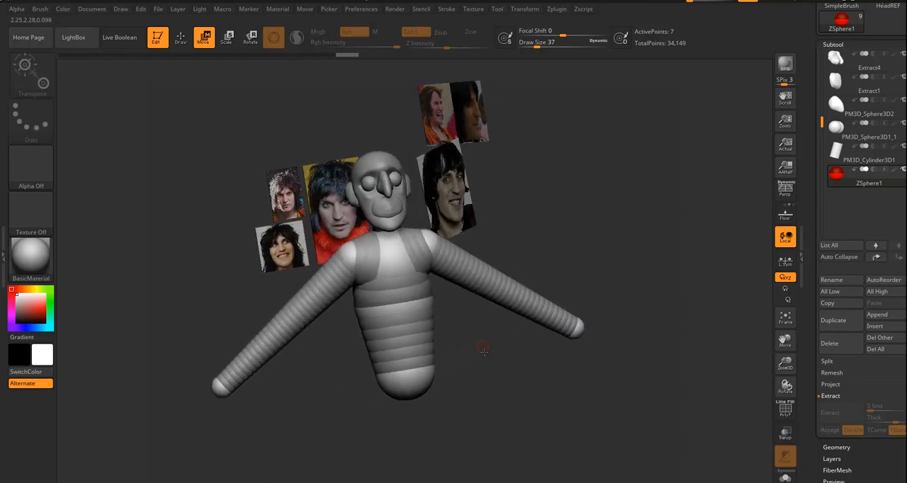
Move the shoulder spheres outward to widen the shoulders.
{"action": "mouse_move", "coordinate": [518, 227]}
{"action": "left_mouse_down"}
{"action": "mouse_move", "coordinate": [434, 235]}
{"action": "mouse_move", "coordinate": [503, 234]}
{"action": "left_mouse_up"}
{"action": "left_click_drag", "start_coordinate": [425, 235], "coordinate": [431, 237]}
{"action": "mouse_move", "coordinate": [571, 257]}
{"action": "left_mouse_down"}
{"action": "mouse_move", "coordinate": [559, 254]}
{"action": "mouse_move", "coordinate": [597, 245]}
{"action": "mouse_move", "coordinate": [571, 243]}
{"action": "left_mouse_up"}
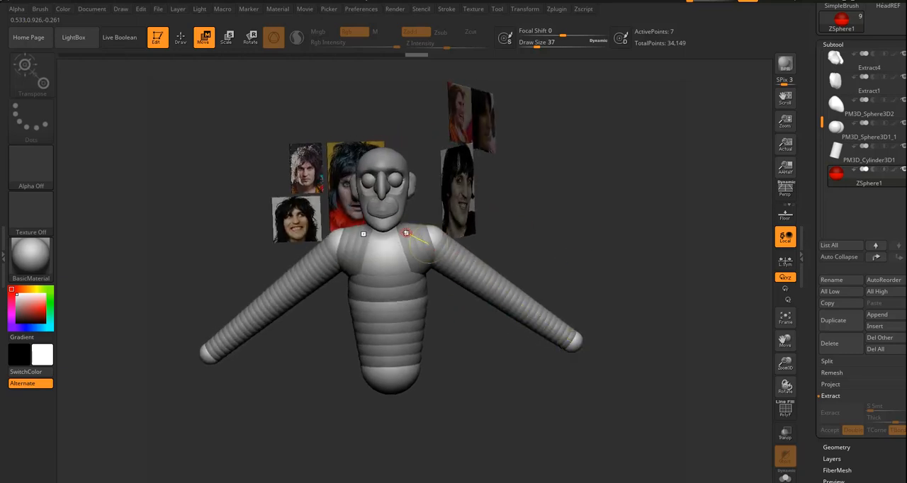
Add mirrored hip ZSpheres to the pelvis, with a second pair on them to start the legs.
{"action": "left_click_drag", "start_coordinate": [463, 320], "coordinate": [475, 379]}
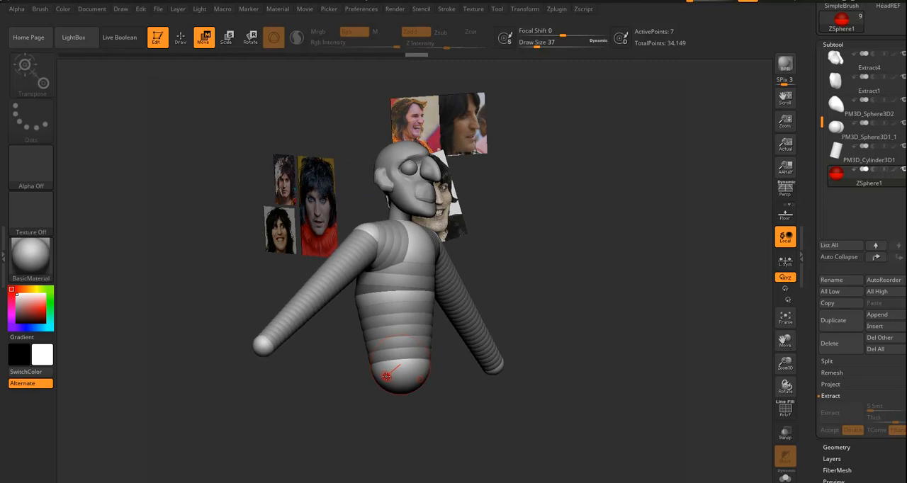
{"action": "key", "text": "q"}
{"action": "left_click_drag", "start_coordinate": [389, 376], "coordinate": [437, 388]}
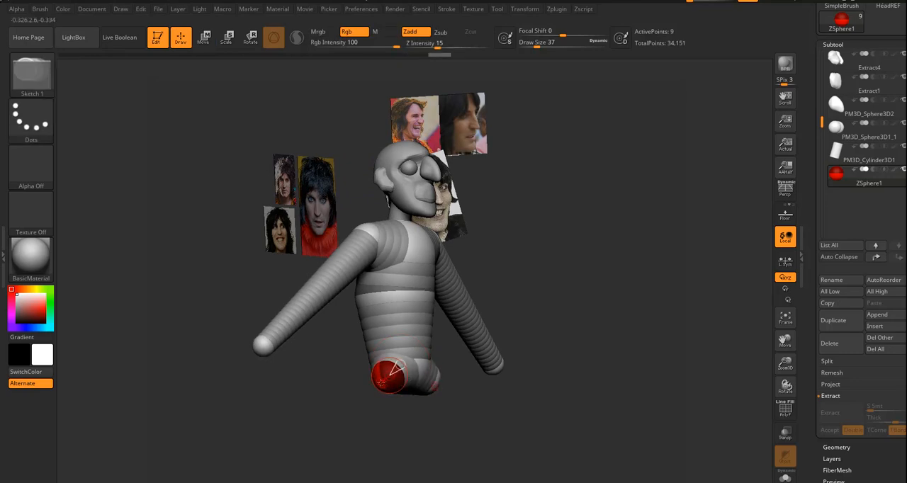
{"action": "left_click_drag", "start_coordinate": [383, 384], "coordinate": [425, 391]}
{"action": "left_click_drag", "start_coordinate": [514, 428], "coordinate": [470, 425]}
Pull the leg end spheres far down to form long legs, and angle them forward in side view.
{"action": "key", "text": "w"}
{"action": "left_click_drag", "start_coordinate": [464, 381], "coordinate": [468, 478]}
{"action": "left_click_drag", "start_coordinate": [521, 422], "coordinate": [434, 405], "text": "alt"}
{"action": "mouse_move", "coordinate": [507, 371]}
{"action": "left_mouse_down"}
{"action": "mouse_move", "coordinate": [473, 378]}
{"action": "mouse_move", "coordinate": [493, 374]}
{"action": "left_mouse_up"}
{"action": "mouse_move", "coordinate": [430, 408]}
{"action": "left_mouse_down"}
{"action": "mouse_move", "coordinate": [409, 410]}
{"action": "mouse_move", "coordinate": [415, 404]}
{"action": "left_mouse_up"}
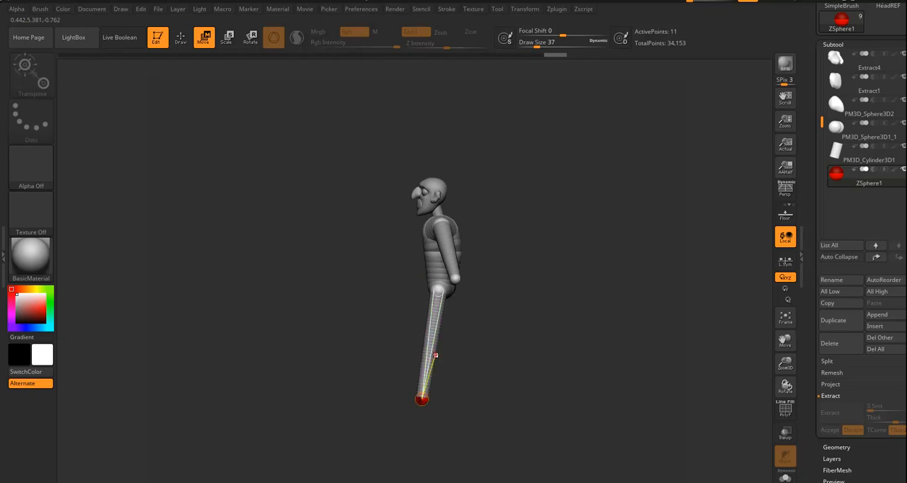
Insert knee and ankle ZSpheres in the legs, and move the ankles back to bend the knees and form feet.
{"action": "key", "text": "q"}
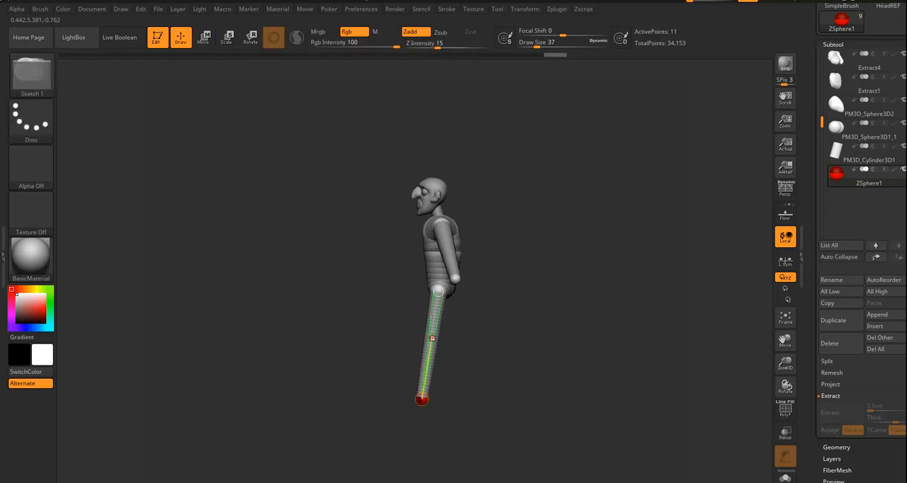
{"action": "left_click", "coordinate": [432, 341]}
{"action": "left_click", "coordinate": [423, 380]}
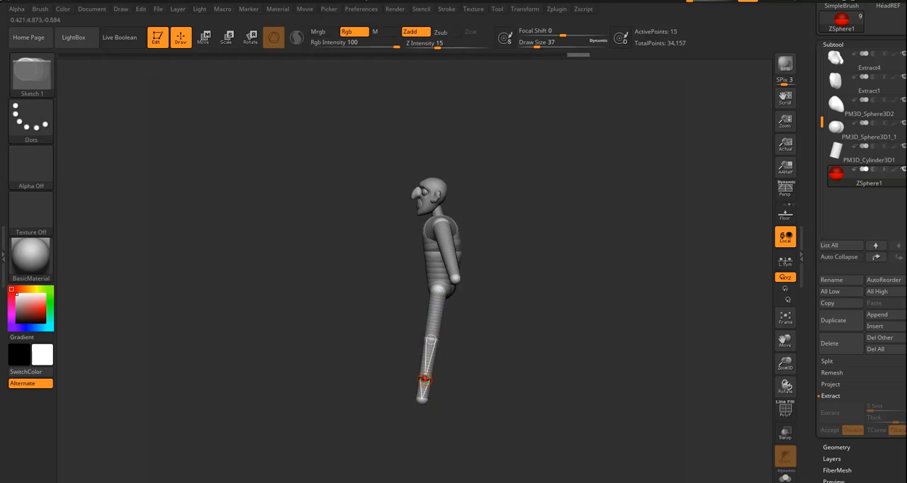
{"action": "key", "text": "w"}
{"action": "left_click_drag", "start_coordinate": [428, 386], "coordinate": [457, 397]}
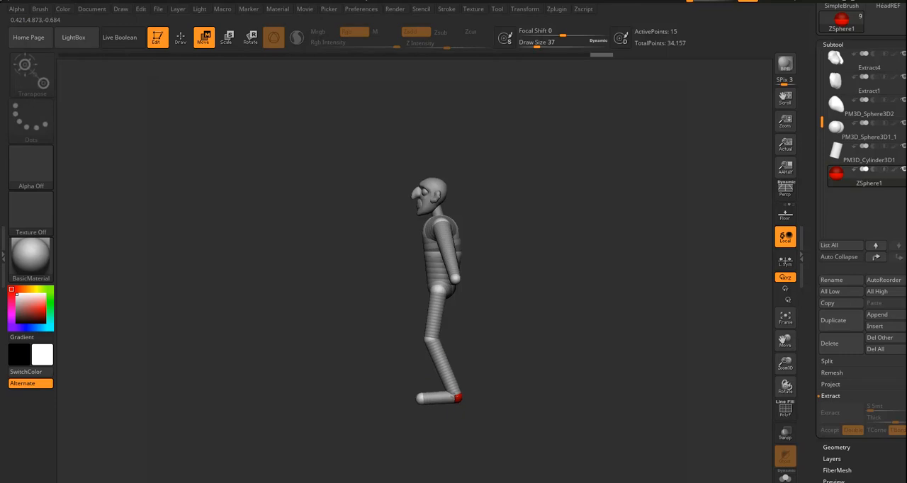
{"action": "left_click_drag", "start_coordinate": [428, 338], "coordinate": [426, 338]}
{"action": "left_click_drag", "start_coordinate": [480, 283], "coordinate": [517, 309]}
Insert elbow ZSpheres halfway along the arms and move them back to bend the arms.
{"action": "key", "text": "q"}
{"action": "left_click", "coordinate": [467, 249]}
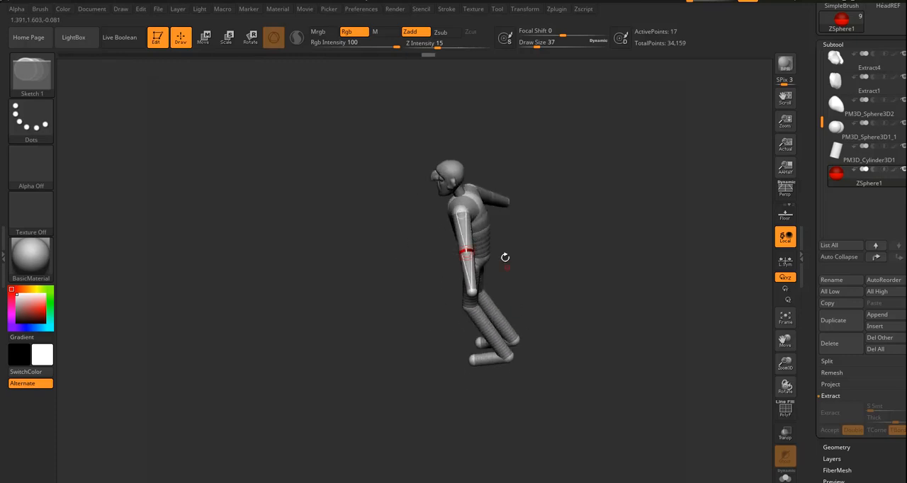
{"action": "key", "text": "w"}
{"action": "left_click_drag", "start_coordinate": [467, 253], "coordinate": [488, 247]}
{"action": "left_click_drag", "start_coordinate": [534, 268], "coordinate": [558, 336]}
{"action": "left_click_drag", "start_coordinate": [530, 355], "coordinate": [538, 314]}
{"action": "left_click_drag", "start_coordinate": [545, 358], "coordinate": [536, 305]}
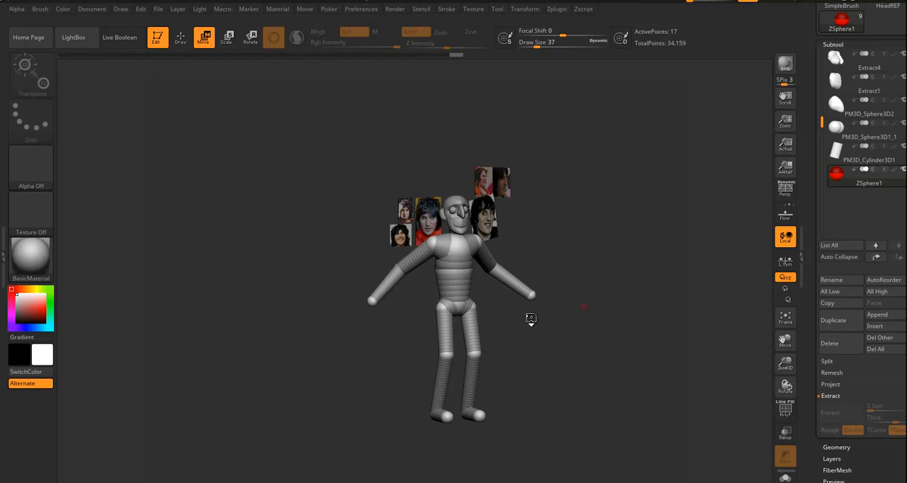
Preview the ZSphere body as an adaptive skin mesh and show its polyframe with polygroup colours.
{"action": "key", "text": "a"}
{"action": "left_click_drag", "start_coordinate": [534, 349], "coordinate": [468, 269]}
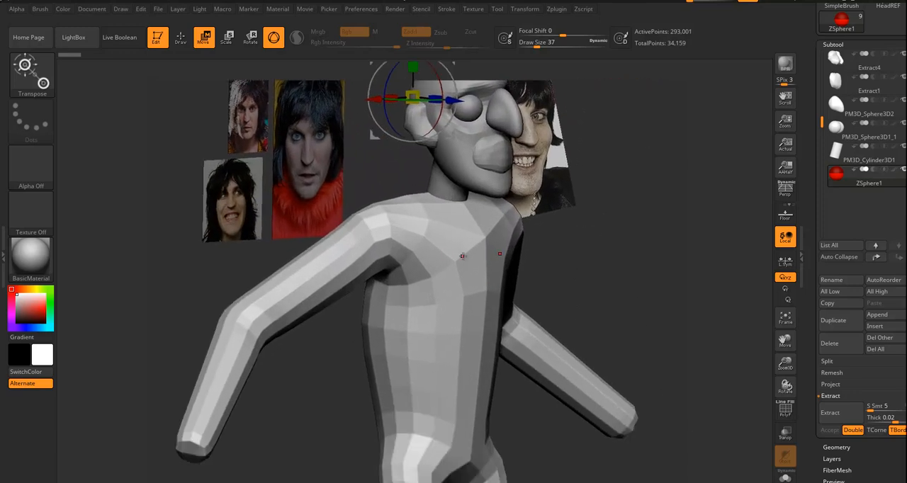
{"action": "left_click", "coordinate": [785, 409]}
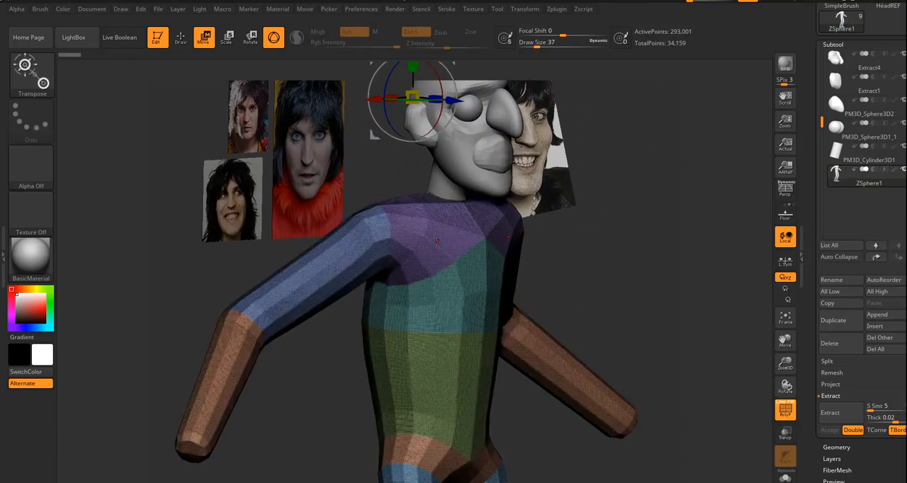
Set the adaptive skin's DynaMesh resolution to 0 and refresh the preview of the ZSphere body.
{"action": "scroll", "coordinate": [823, 276], "scroll_direction": "down", "scroll_amount": 10}
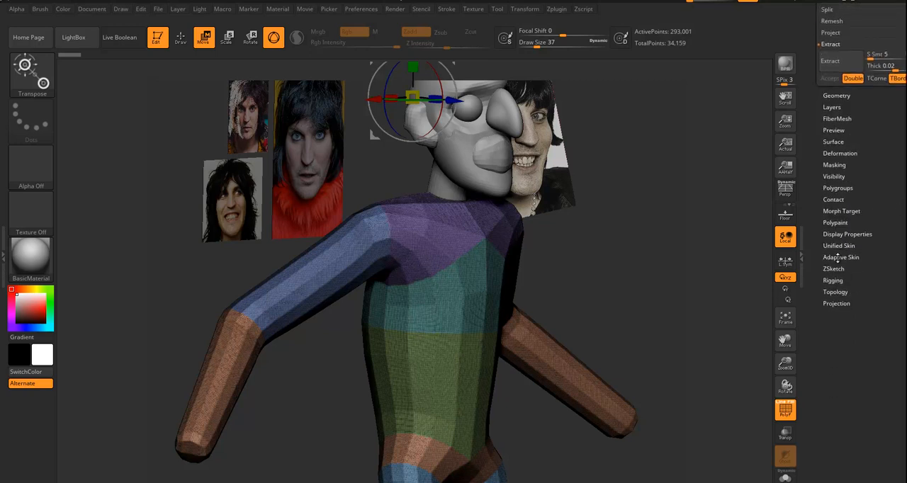
{"action": "left_click", "coordinate": [839, 257]}
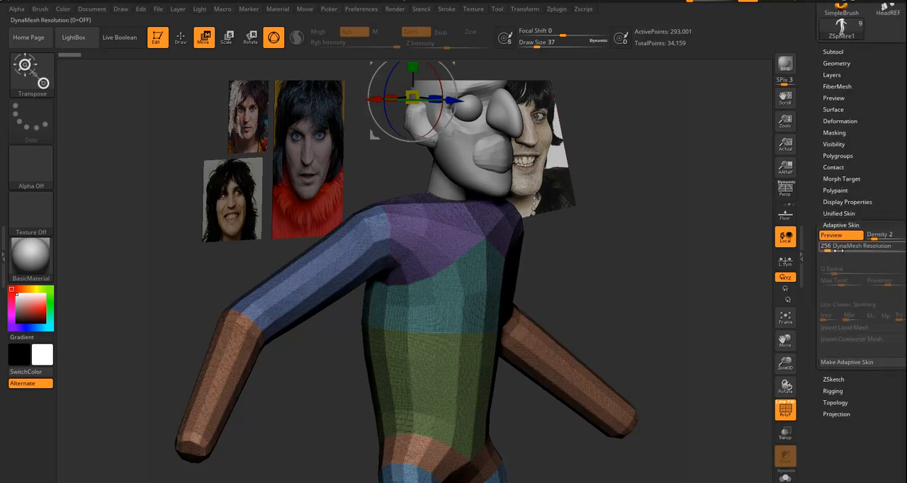
{"action": "left_click", "coordinate": [836, 236]}
{"action": "left_click", "coordinate": [836, 236]}
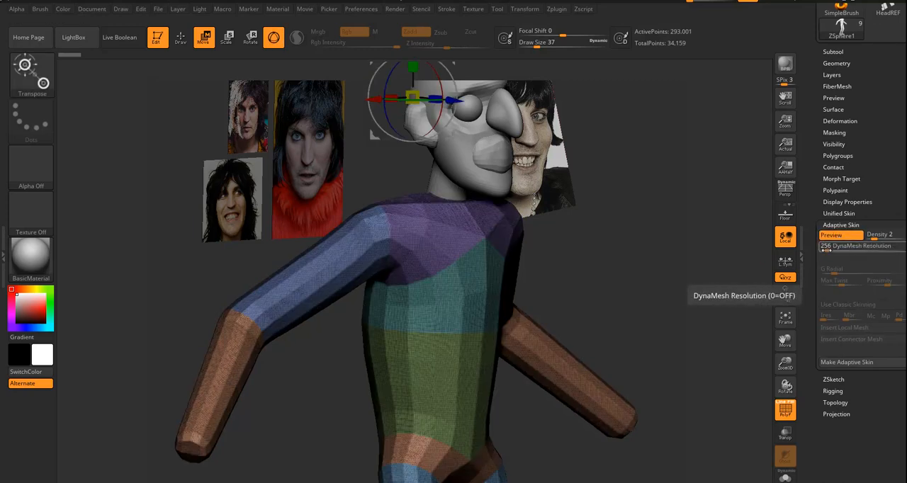
{"action": "left_click_drag", "start_coordinate": [825, 250], "coordinate": [814, 252]}
{"action": "left_click", "coordinate": [837, 236]}
{"action": "left_click", "coordinate": [838, 236]}
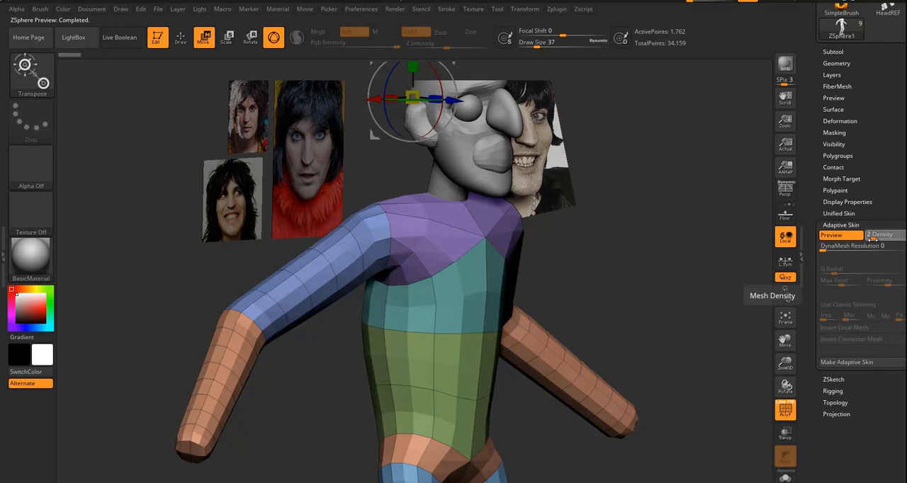
Raise the adaptive skin density to 3 and check the previewed body from several angles.
{"action": "left_click_drag", "start_coordinate": [661, 326], "coordinate": [646, 289]}
{"action": "left_click_drag", "start_coordinate": [627, 320], "coordinate": [600, 345]}
{"action": "left_click_drag", "start_coordinate": [581, 311], "coordinate": [610, 259]}
{"action": "left_click_drag", "start_coordinate": [610, 335], "coordinate": [622, 355], "text": "alt"}
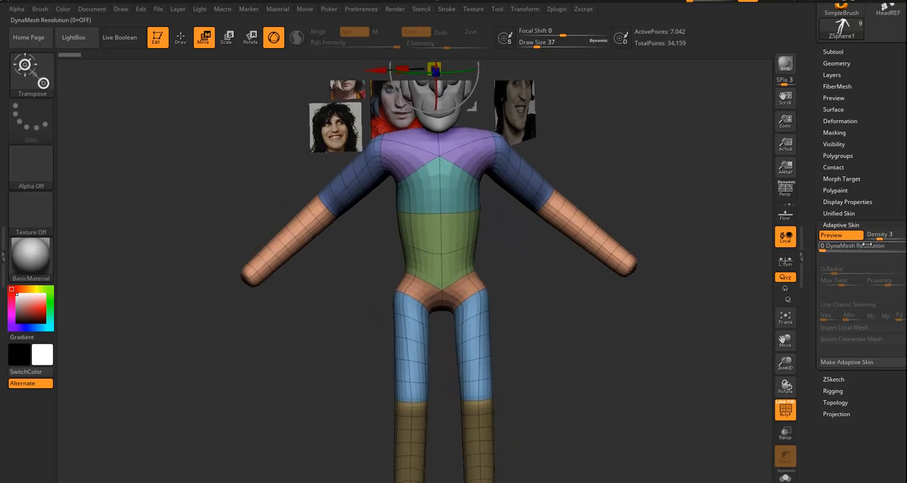
{"action": "left_click_drag", "start_coordinate": [658, 350], "coordinate": [602, 375], "text": "alt"}
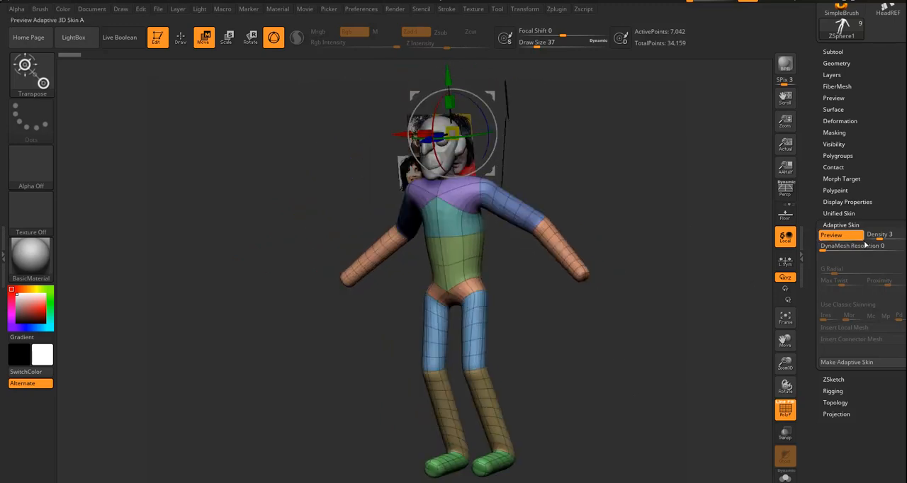
{"action": "left_click_drag", "start_coordinate": [624, 342], "coordinate": [640, 340]}
Convert the previewed body into a PolyMesh3D tool, then return to the ZSphere1 tool holding the full character and show its subtools.
{"action": "left_click_drag", "start_coordinate": [883, 176], "coordinate": [901, 237]}
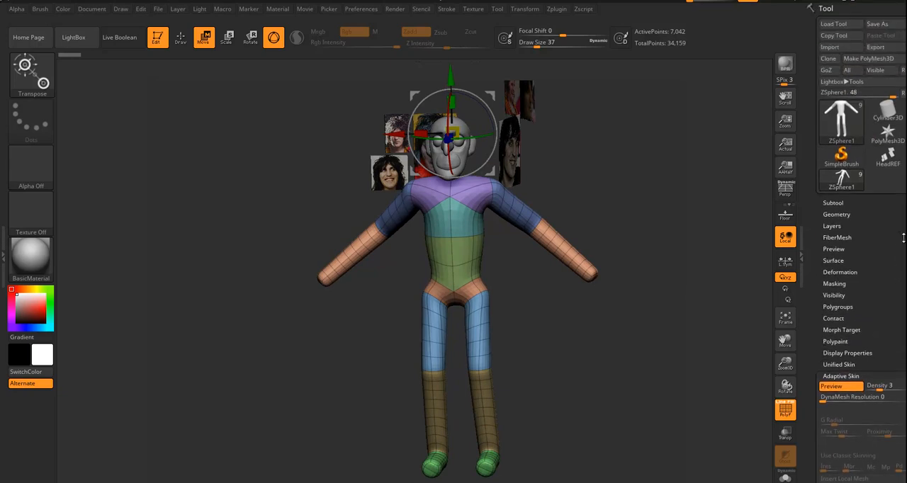
{"action": "left_click", "coordinate": [890, 58]}
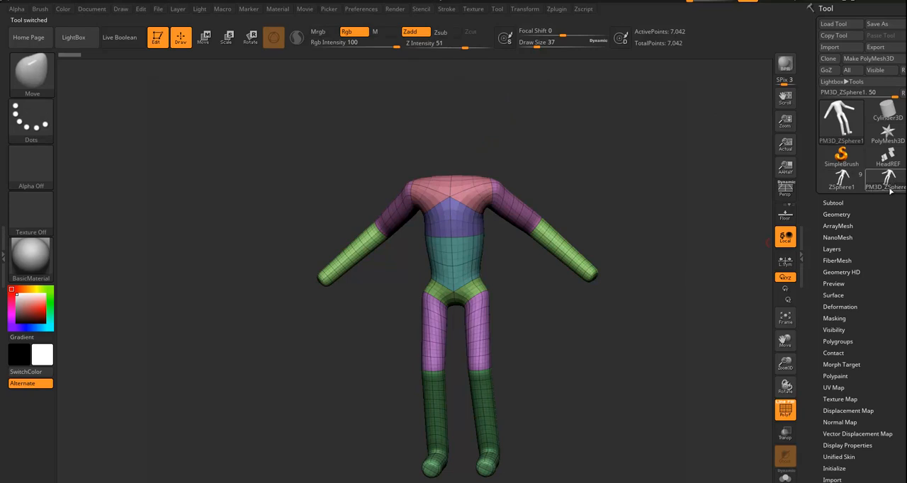
{"action": "left_click", "coordinate": [841, 181]}
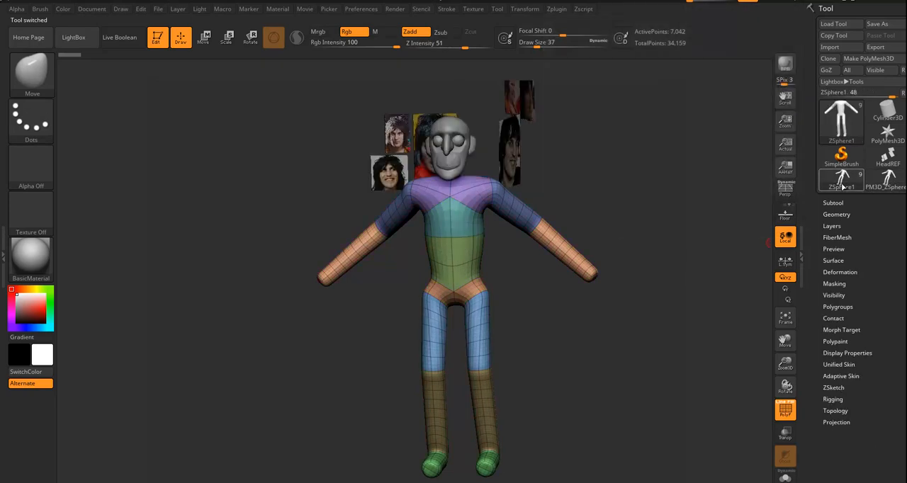
{"action": "left_click", "coordinate": [888, 154]}
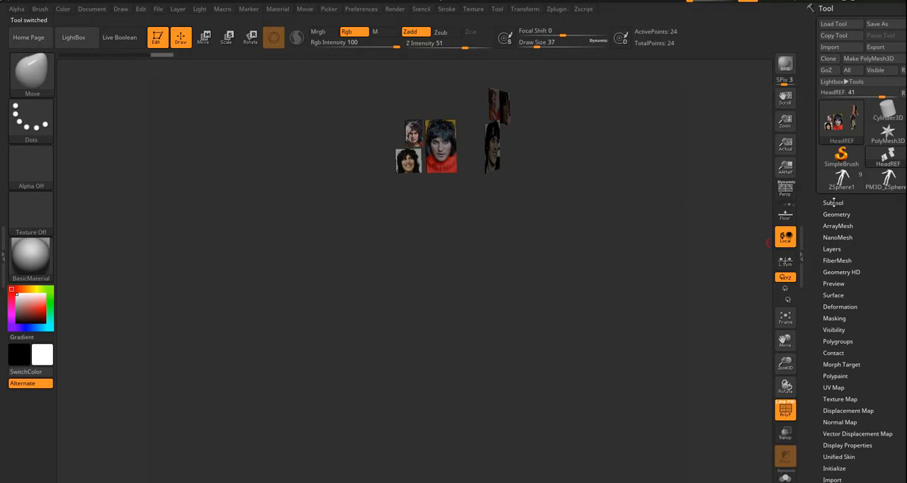
{"action": "left_click", "coordinate": [833, 203]}
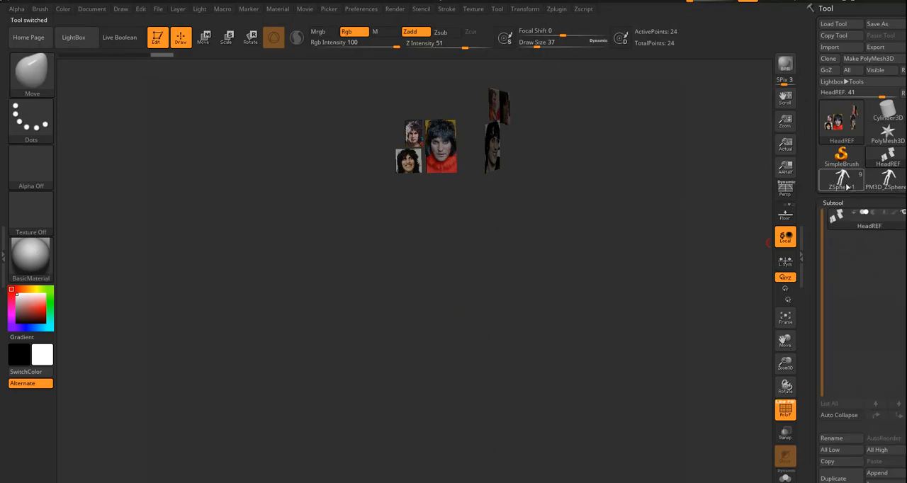
{"action": "left_click", "coordinate": [841, 179]}
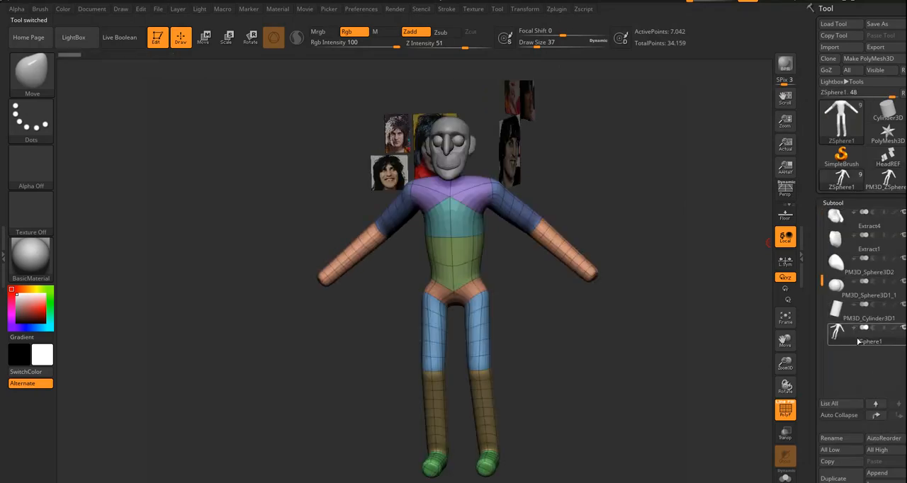
{"action": "scroll", "coordinate": [855, 231], "scroll_direction": "down", "scroll_amount": 5}
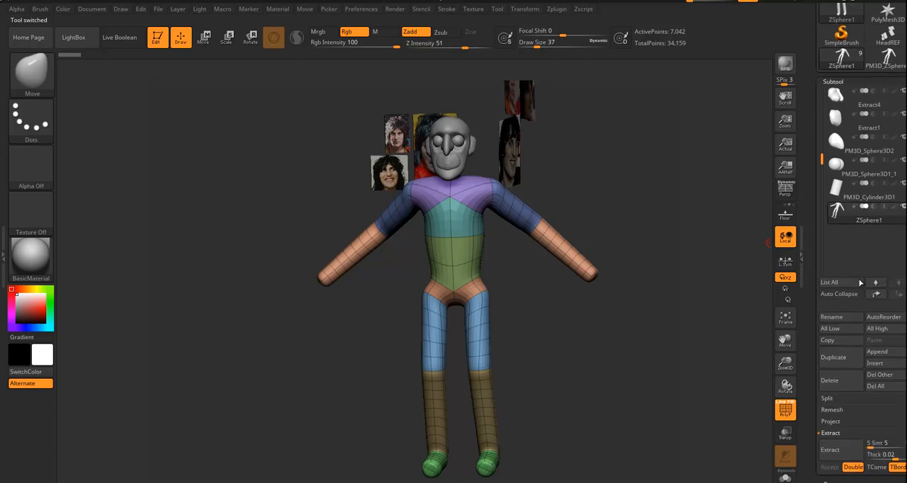
{"action": "left_click", "coordinate": [832, 380]}
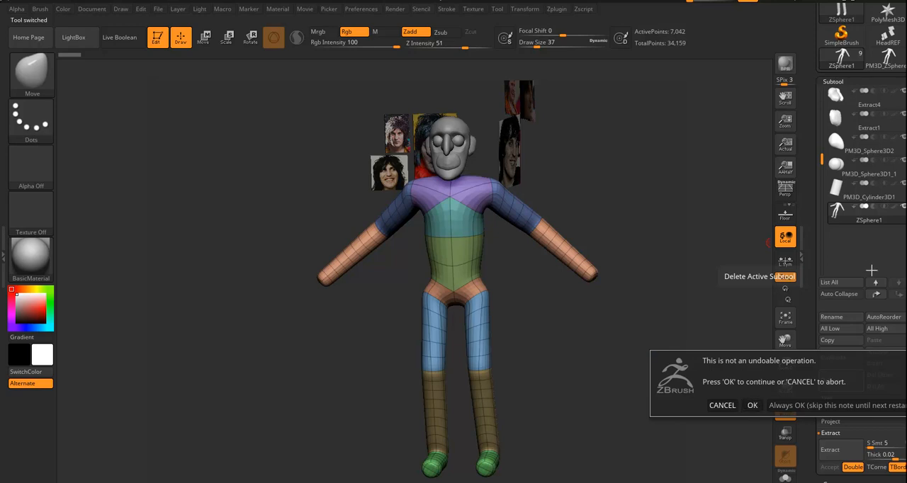
{"action": "left_click", "coordinate": [723, 405]}
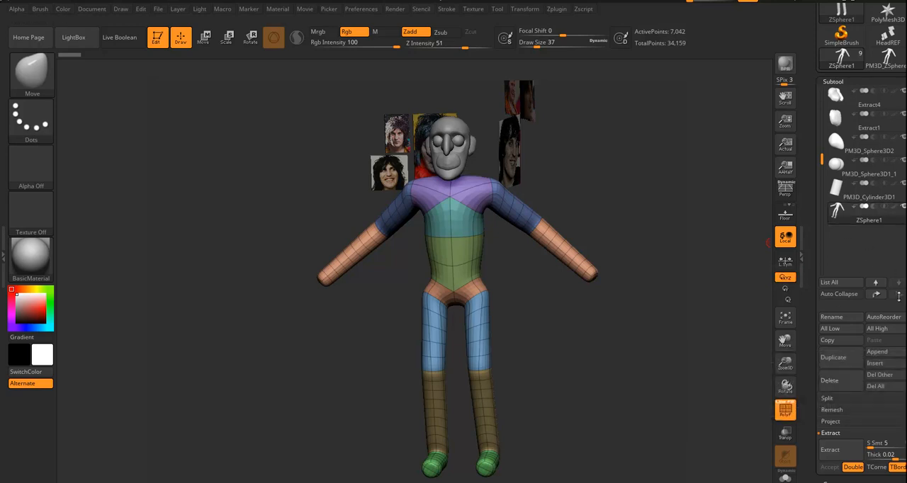
Append the converted PolyMesh3D body to the character as a new subtool.
{"action": "left_click", "coordinate": [884, 355]}
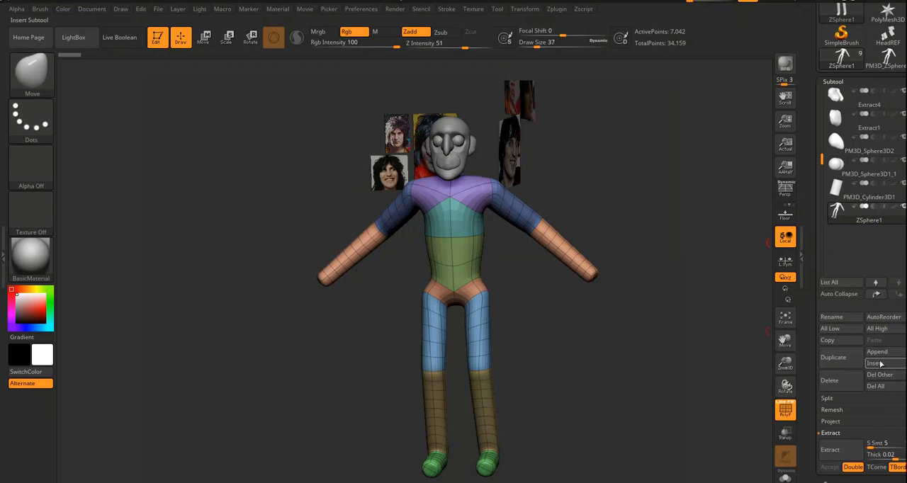
{"action": "left_click", "coordinate": [885, 356]}
{"action": "left_click", "coordinate": [695, 291]}
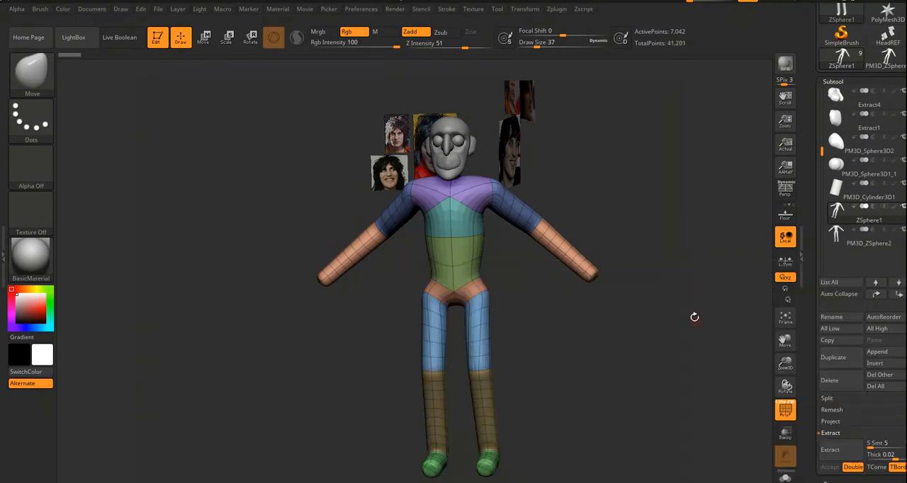
{"action": "left_click_drag", "start_coordinate": [675, 352], "coordinate": [665, 350]}
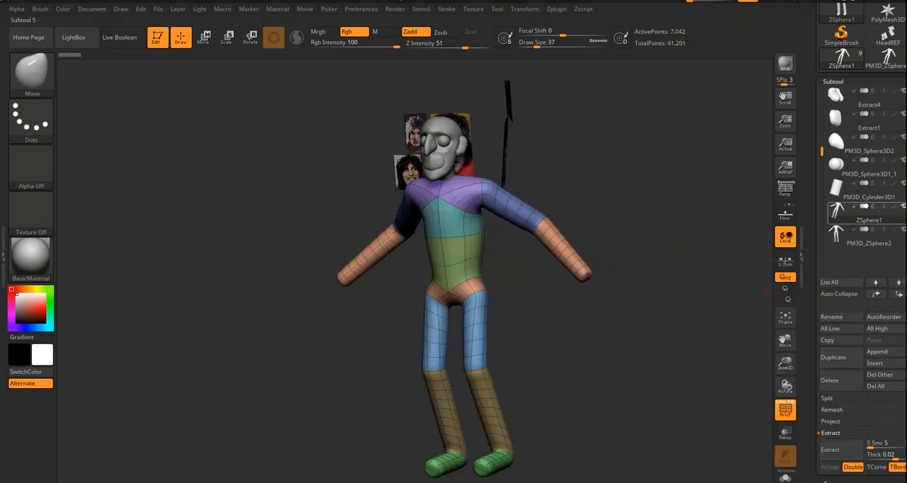
Delete the original ZSphere1 subtool, keeping only the converted body mesh.
{"action": "mouse_move", "coordinate": [904, 211]}
{"action": "left_click", "coordinate": [838, 216]}
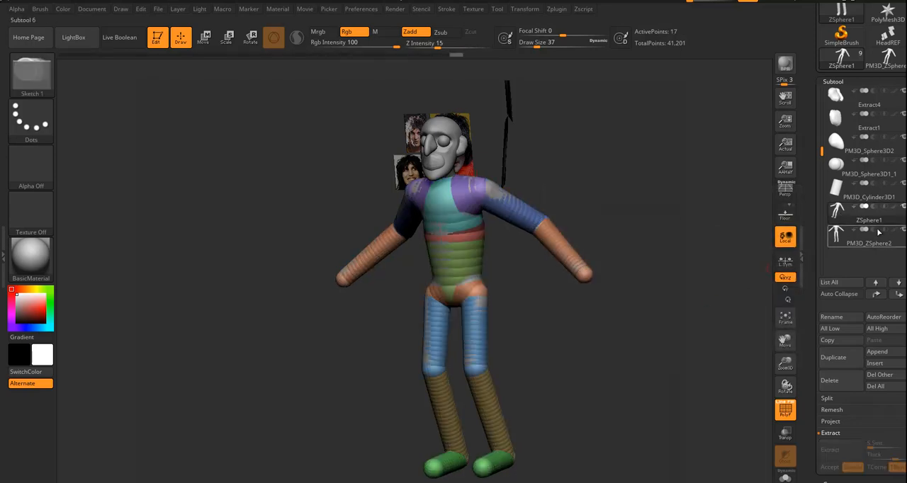
{"action": "mouse_move", "coordinate": [894, 208]}
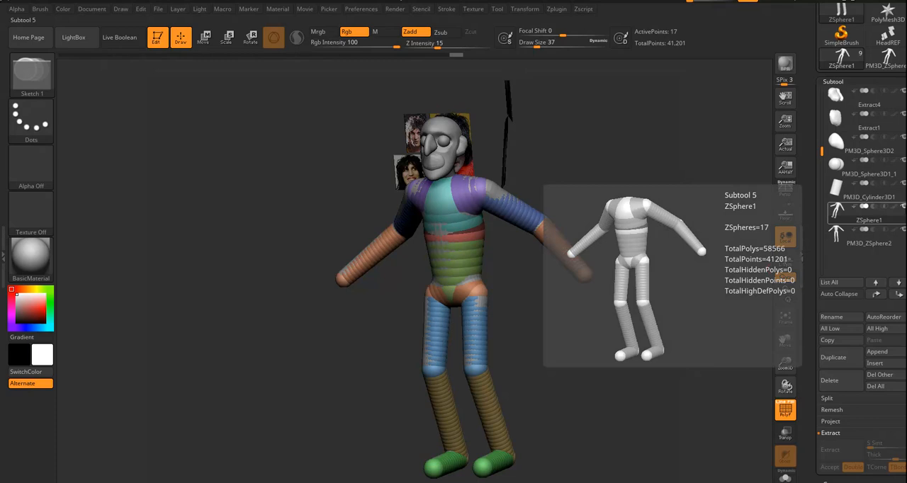
{"action": "left_click", "coordinate": [840, 383]}
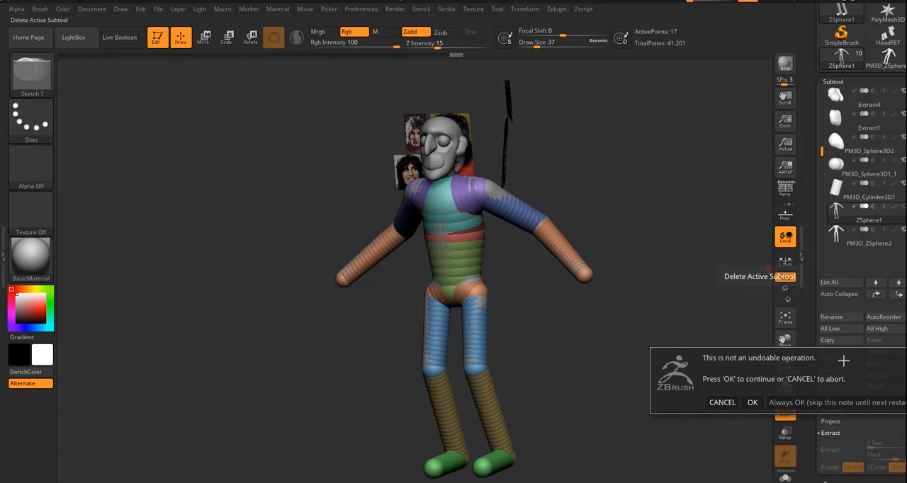
{"action": "left_click", "coordinate": [752, 402]}
Hide the polyframe, make the head active and examine the head and body mesh from several angles.
{"action": "left_click_drag", "start_coordinate": [651, 367], "coordinate": [589, 223]}
{"action": "left_click", "coordinate": [785, 410]}
{"action": "left_click_drag", "start_coordinate": [513, 154], "coordinate": [462, 148], "text": "alt"}
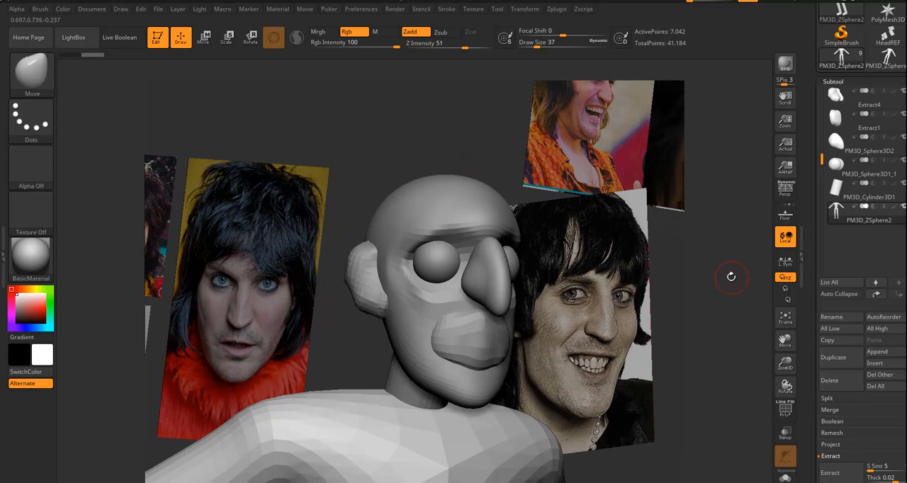
{"action": "left_click_drag", "start_coordinate": [727, 274], "coordinate": [708, 262], "text": "shift"}
{"action": "left_click", "coordinate": [418, 213], "text": "alt"}
{"action": "left_click_drag", "start_coordinate": [504, 176], "coordinate": [507, 179]}
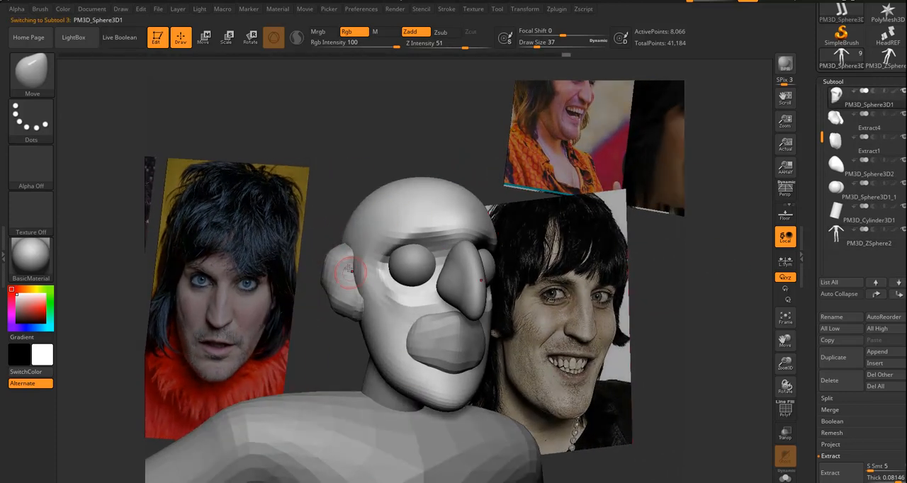
{"action": "right_click_drag", "start_coordinate": [697, 323], "coordinate": [604, 316], "text": "ctrl"}
{"action": "right_click_drag", "start_coordinate": [365, 468], "coordinate": [390, 341], "text": "alt"}
{"action": "left_click_drag", "start_coordinate": [645, 297], "coordinate": [609, 285], "text": "shift"}
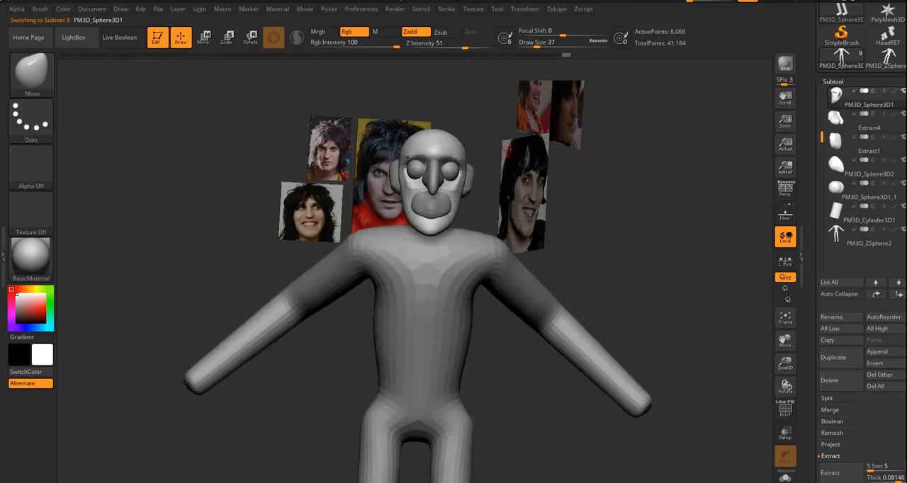
{"action": "left_click_drag", "start_coordinate": [648, 263], "coordinate": [675, 261]}
{"action": "right_click_drag", "start_coordinate": [657, 266], "coordinate": [714, 303], "text": "ctrl"}
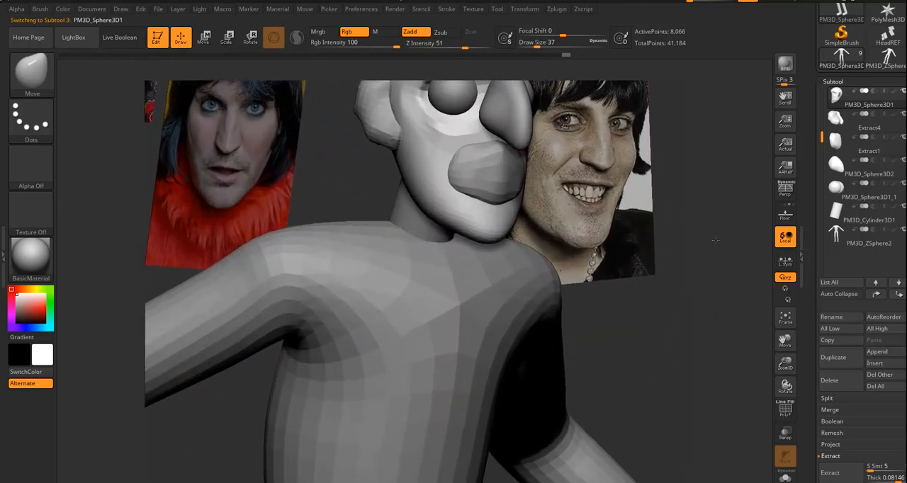
{"action": "right_click_drag", "start_coordinate": [711, 206], "coordinate": [712, 353], "text": "alt"}
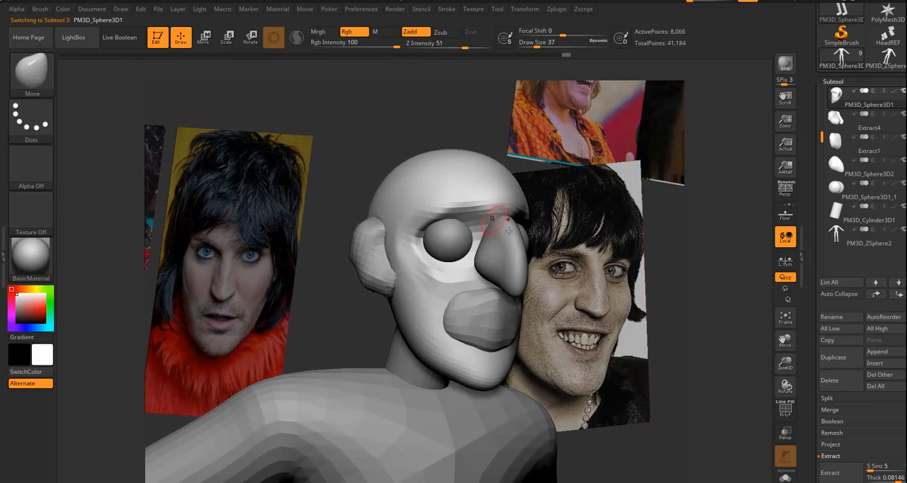
Turn the polyframe back on and subdivide the ear subtool once.
{"action": "left_click", "coordinate": [785, 410]}
{"action": "left_click_drag", "start_coordinate": [732, 280], "coordinate": [704, 269]}
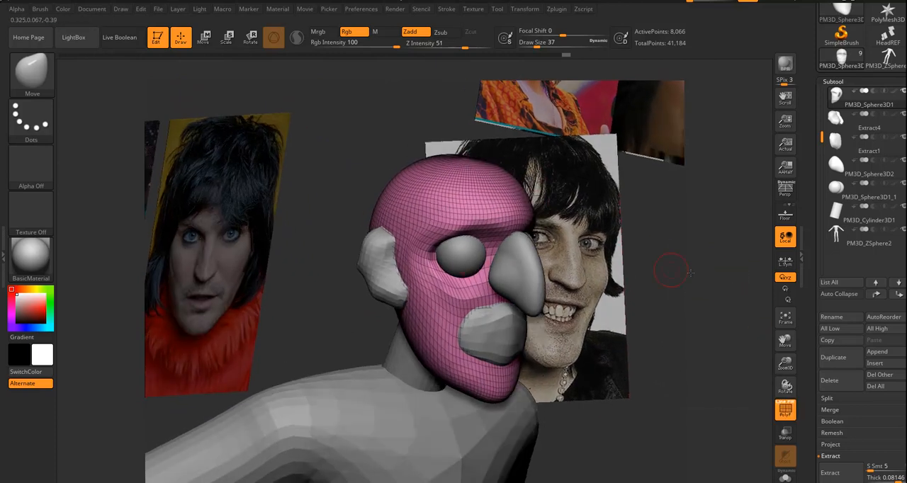
{"action": "left_click", "coordinate": [373, 273], "text": "alt"}
{"action": "key", "text": "ctrl+d"}
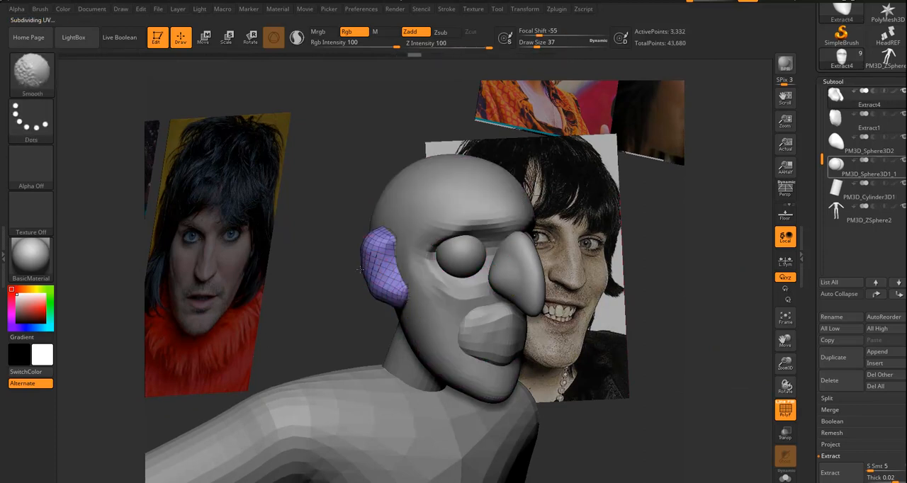
{"action": "left_click_drag", "start_coordinate": [645, 354], "coordinate": [597, 344]}
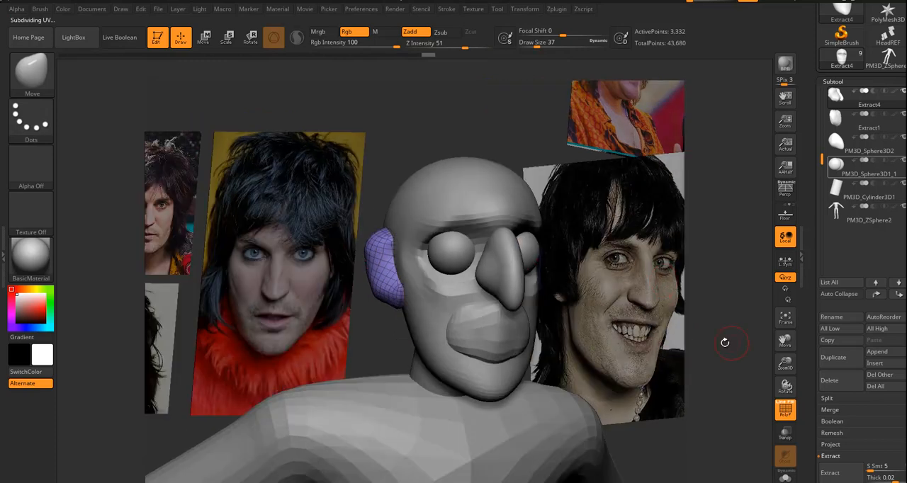
{"action": "left_click_drag", "start_coordinate": [716, 339], "coordinate": [765, 336]}
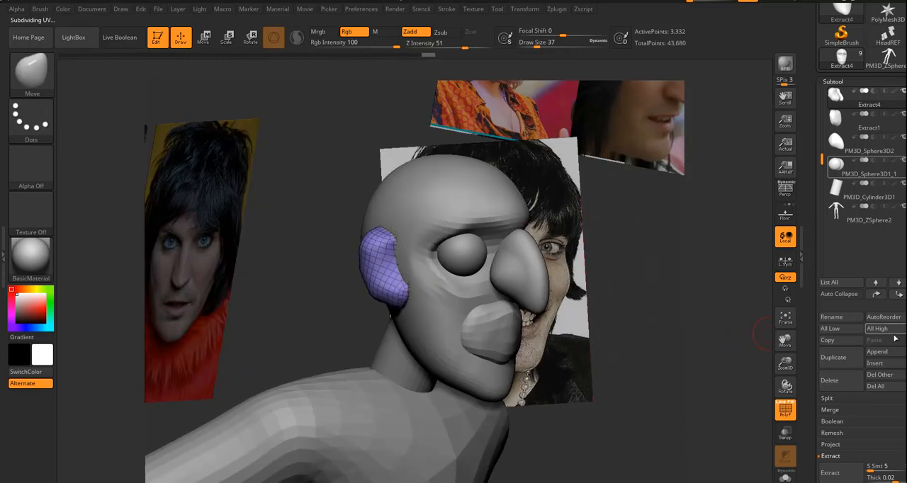
Make the head the active subtool and open its Geometry settings.
{"action": "left_click", "coordinate": [503, 213], "text": "alt"}
{"action": "scroll", "coordinate": [824, 330], "scroll_direction": "down", "scroll_amount": 5}
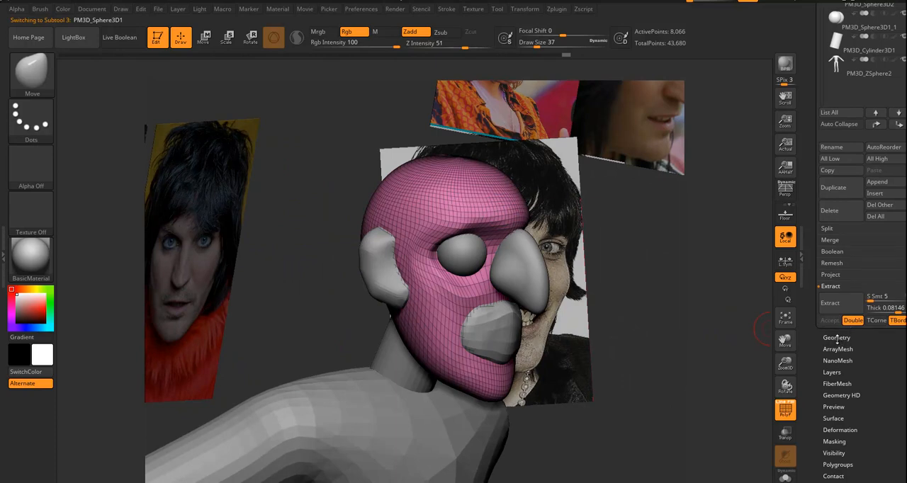
{"action": "left_click", "coordinate": [837, 338]}
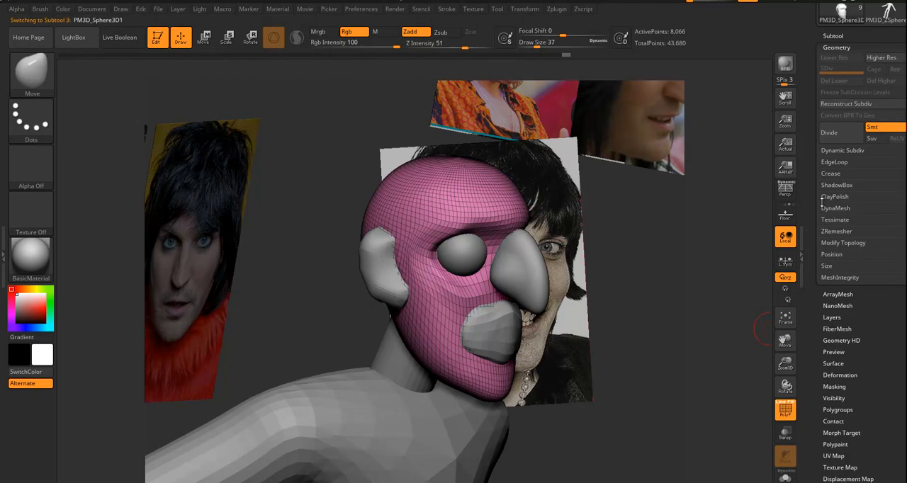
Toggle the One Open Subpalette option in the interface's palette preferences.
{"action": "left_click", "coordinate": [361, 9]}
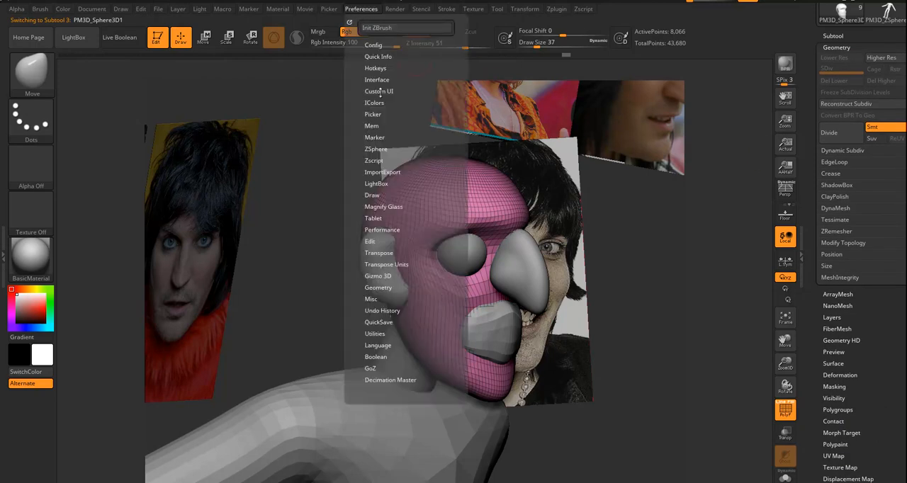
{"action": "left_click", "coordinate": [377, 79]}
{"action": "left_click", "coordinate": [374, 113]}
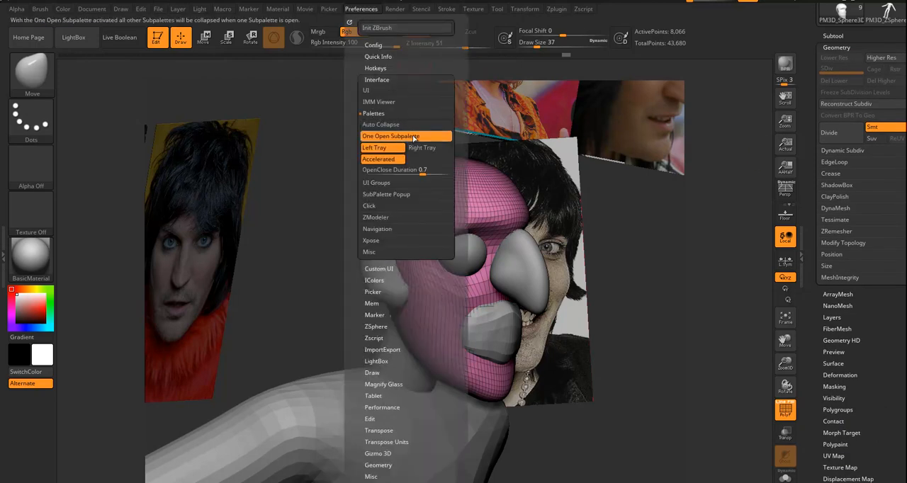
{"action": "left_click", "coordinate": [393, 139]}
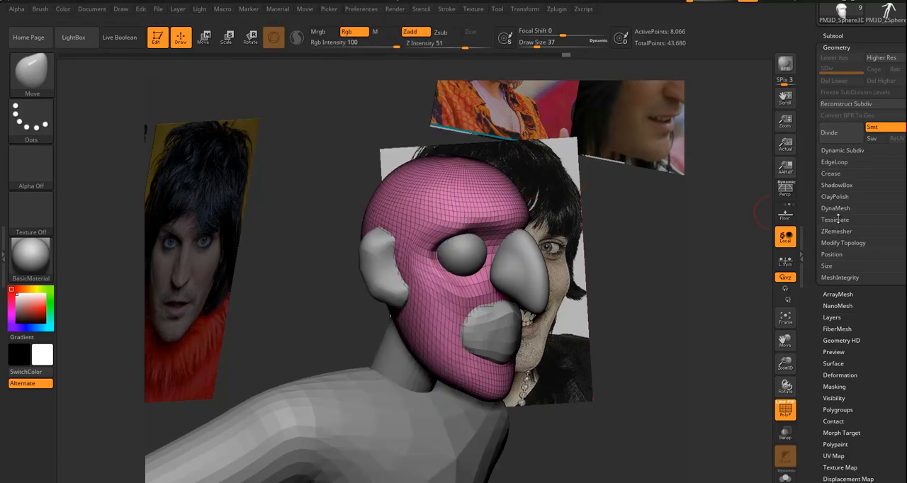
Convert the head mesh to a DynaMesh at resolution 128.
{"action": "left_click", "coordinate": [839, 208]}
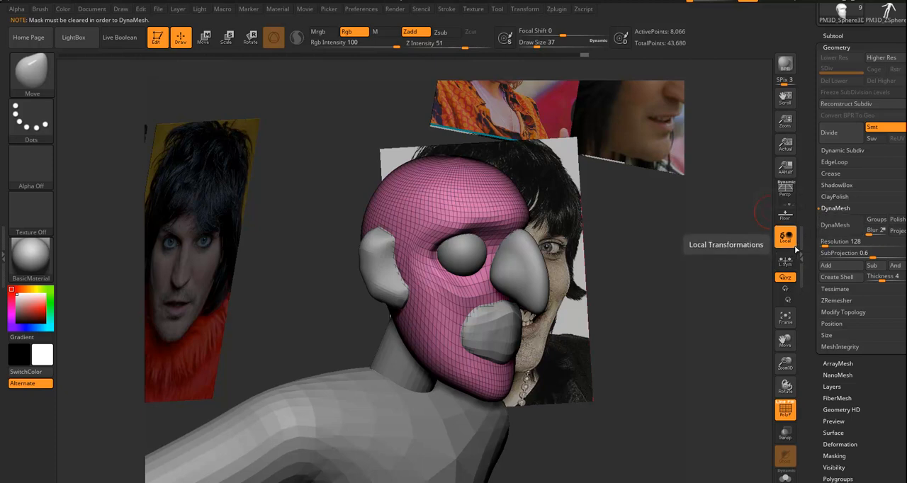
{"action": "mouse_move", "coordinate": [681, 310]}
{"action": "left_mouse_down", "text": "ctrl"}
{"action": "mouse_move", "coordinate": [696, 314]}
{"action": "mouse_move", "coordinate": [739, 289]}
{"action": "left_mouse_up", "text": "ctrl"}
{"action": "left_click", "coordinate": [844, 227]}
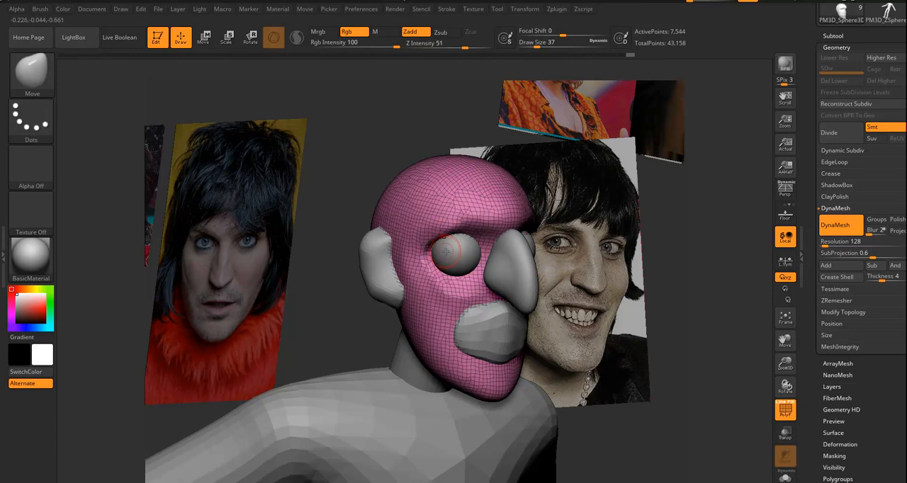
Sculpt the cheek area below the eye with the ClayBuildup brush, raising the draw size to 44.
{"action": "key", "text": "b"}
{"action": "key", "text": "c"}
{"action": "key", "text": "b"}
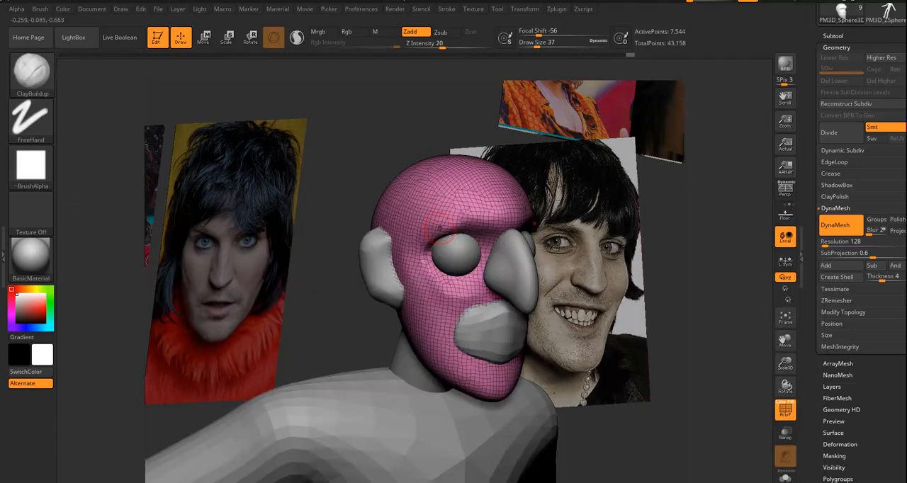
{"action": "mouse_move", "coordinate": [425, 286]}
{"action": "left_mouse_down"}
{"action": "mouse_move", "coordinate": [451, 310]}
{"action": "mouse_move", "coordinate": [462, 296]}
{"action": "left_mouse_up"}
{"action": "left_click_drag", "start_coordinate": [428, 284], "coordinate": [467, 312]}
{"action": "left_click_drag", "start_coordinate": [709, 316], "coordinate": [673, 318]}
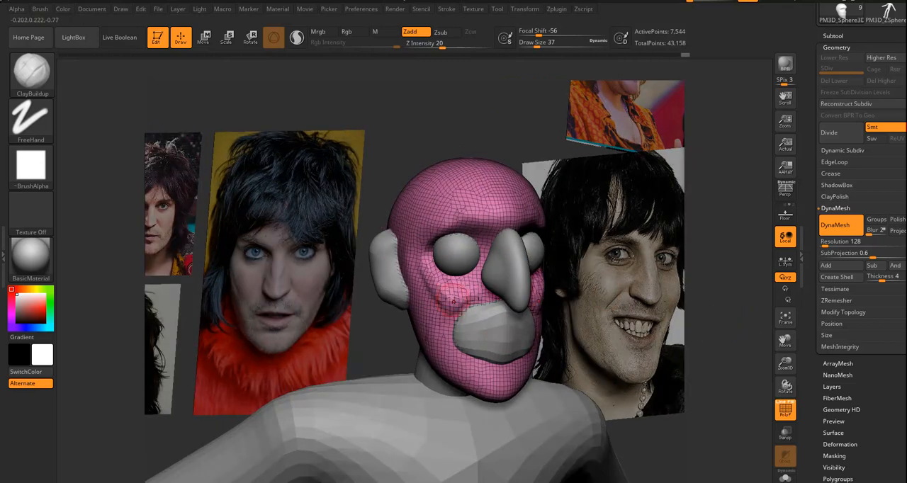
{"action": "key", "text": "s"}
{"action": "left_click_drag", "start_coordinate": [451, 297], "coordinate": [425, 304]}
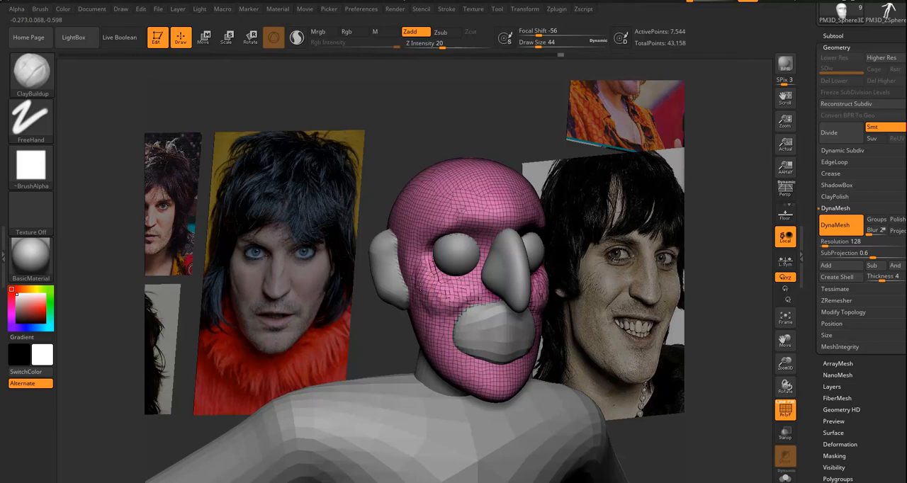
{"action": "mouse_move", "coordinate": [451, 301]}
{"action": "left_mouse_down", "text": "shift"}
{"action": "mouse_move", "coordinate": [429, 289]}
{"action": "mouse_move", "coordinate": [460, 294]}
{"action": "left_mouse_up", "text": "shift"}
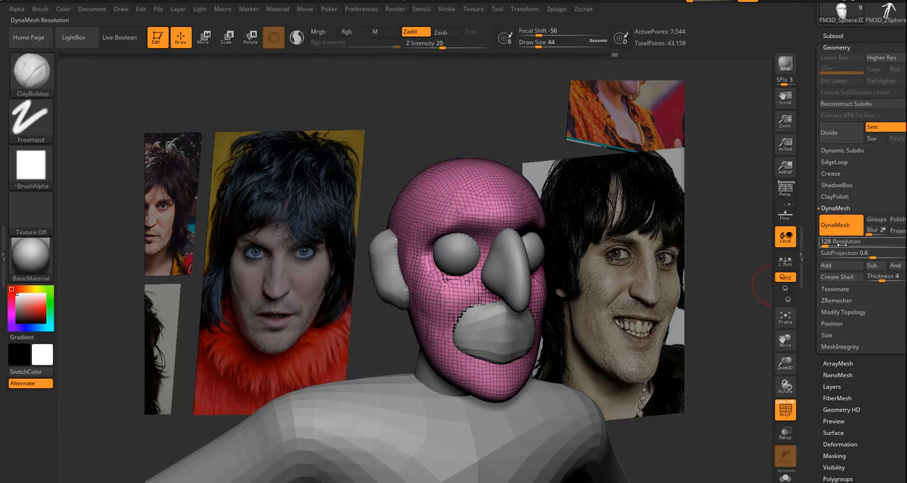
Set the head's DynaMesh resolution to 256, remesh it and add more ClayBuildup strokes around the cheek.
{"action": "left_click_drag", "start_coordinate": [823, 241], "coordinate": [826, 253]}
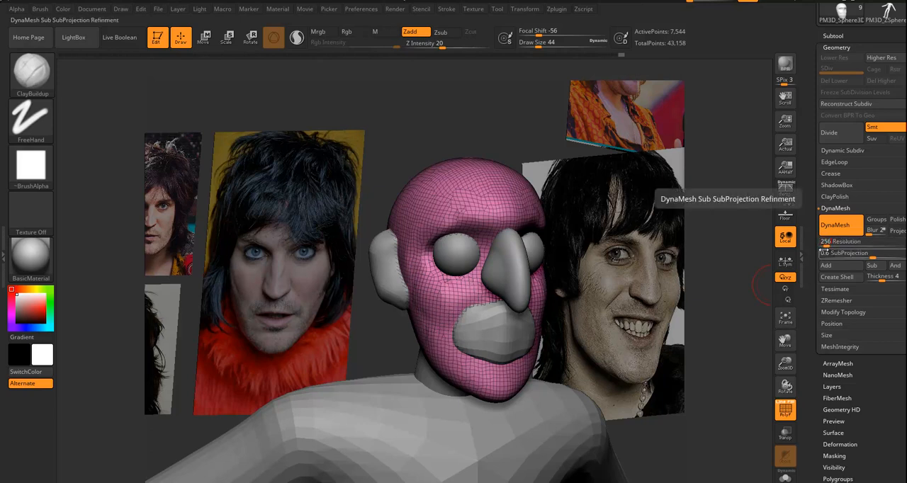
{"action": "left_click", "coordinate": [823, 240]}
{"action": "left_click_drag", "start_coordinate": [528, 140], "coordinate": [521, 146], "text": "ctrl"}
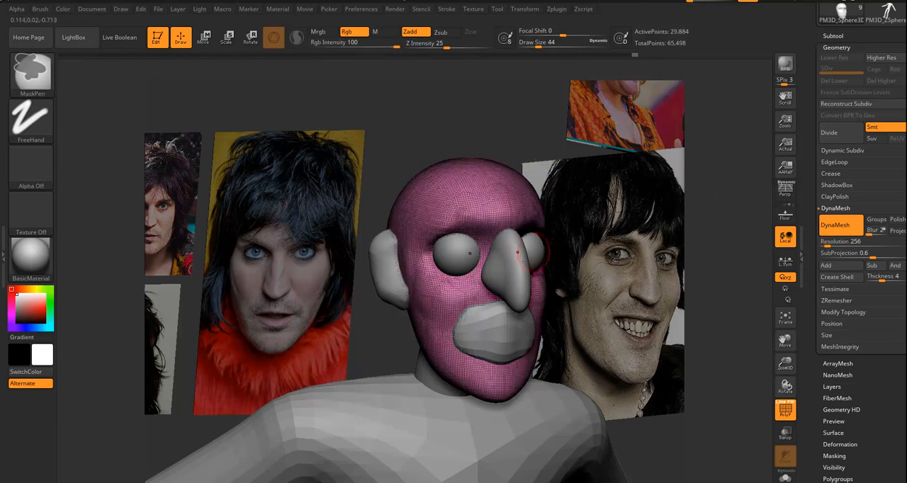
{"action": "mouse_move", "coordinate": [461, 289]}
{"action": "left_mouse_down"}
{"action": "mouse_move", "coordinate": [438, 316]}
{"action": "mouse_move", "coordinate": [437, 335]}
{"action": "mouse_move", "coordinate": [453, 312]}
{"action": "mouse_move", "coordinate": [443, 332]}
{"action": "mouse_move", "coordinate": [448, 354]}
{"action": "left_mouse_up"}
{"action": "mouse_move", "coordinate": [459, 294]}
{"action": "left_mouse_down"}
{"action": "mouse_move", "coordinate": [440, 330]}
{"action": "mouse_move", "coordinate": [428, 305]}
{"action": "mouse_move", "coordinate": [429, 322]}
{"action": "mouse_move", "coordinate": [461, 283]}
{"action": "left_mouse_up"}
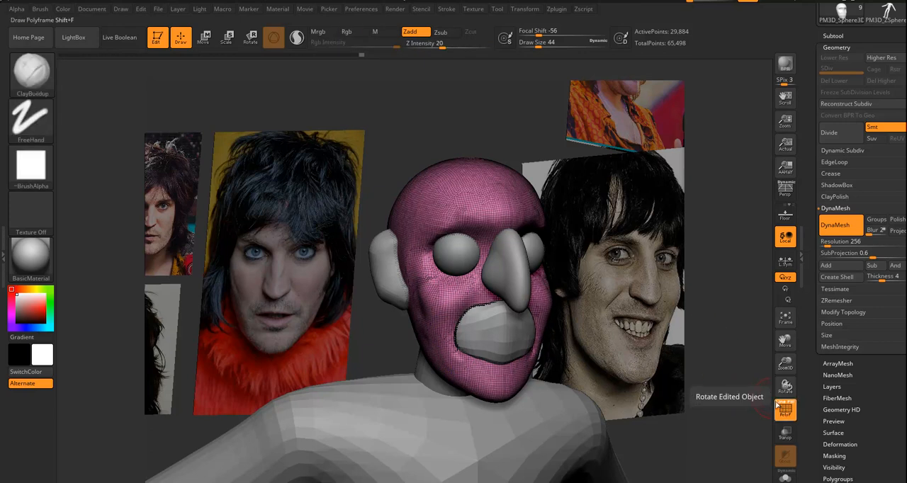
Turn off the polygroup colour fill in the polyframe display.
{"action": "left_click_drag", "start_coordinate": [732, 374], "coordinate": [731, 377]}
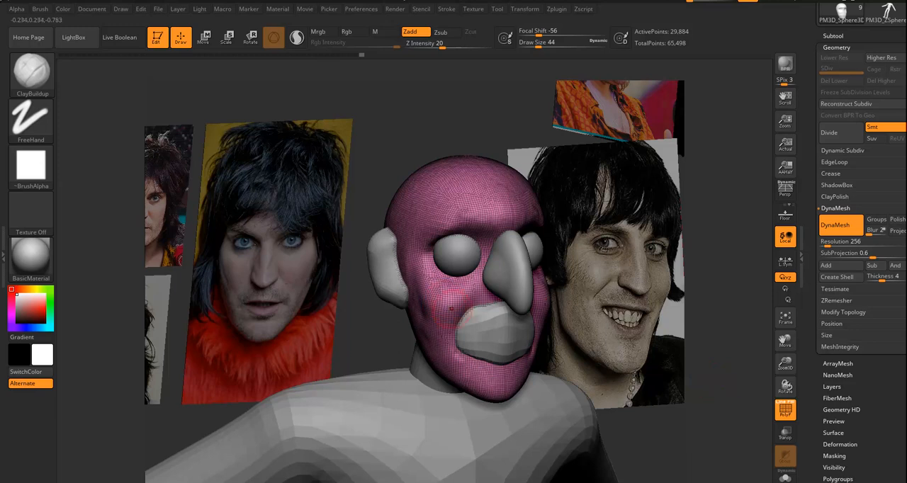
{"action": "left_click", "coordinate": [792, 405]}
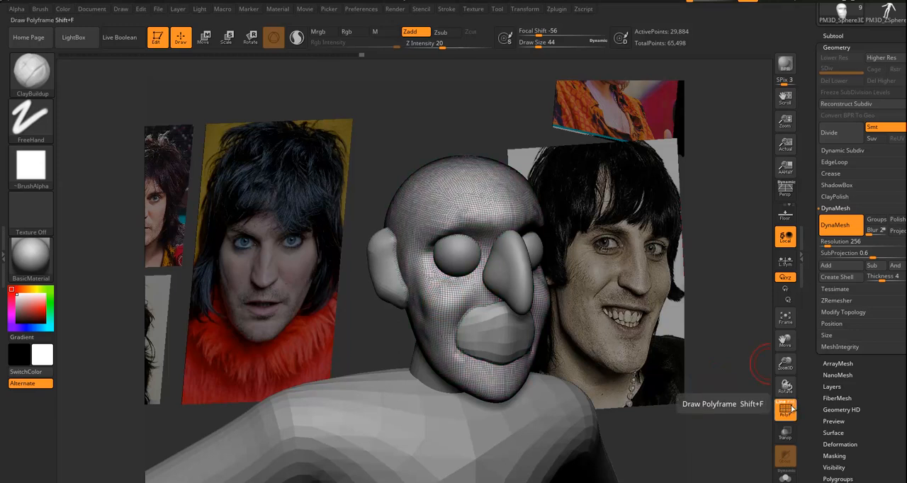
{"action": "key", "text": "ctrl"}
Convert the mouth and nose subtools to DynaMesh at resolution 128.
{"action": "left_click", "coordinate": [500, 341], "text": "alt"}
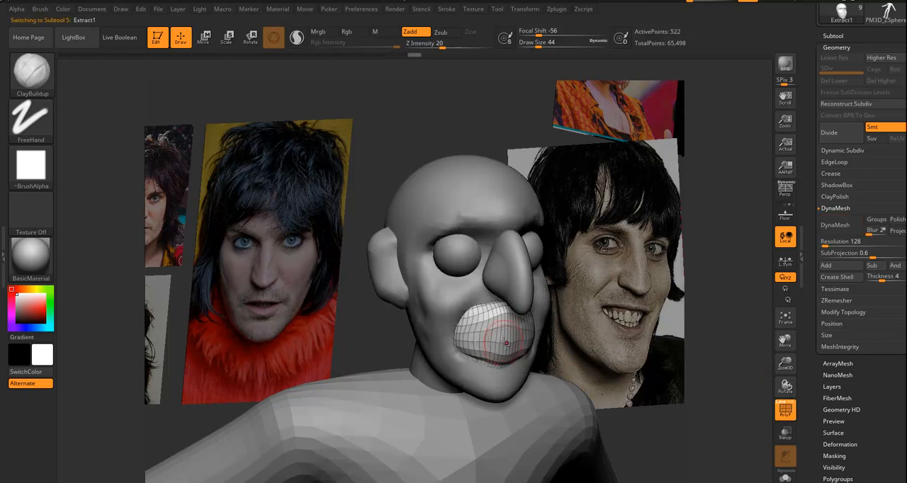
{"action": "left_click", "coordinate": [841, 227]}
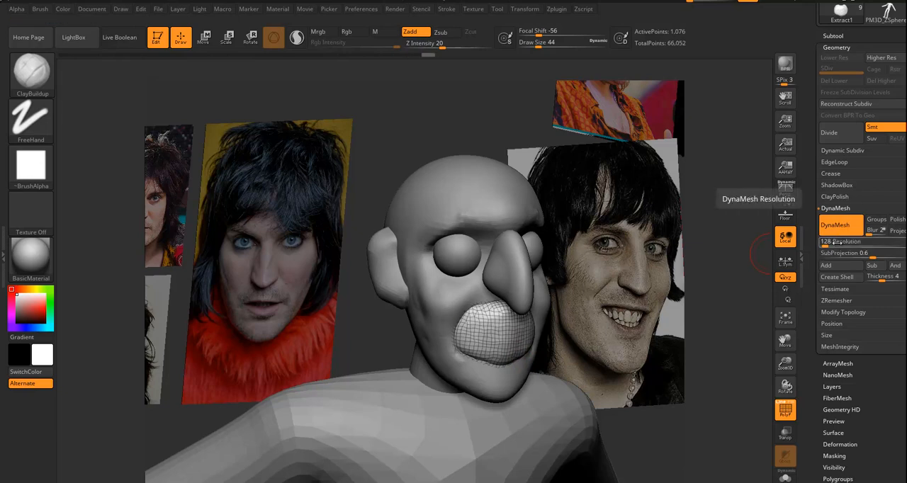
{"action": "left_click", "coordinate": [516, 278], "text": "alt"}
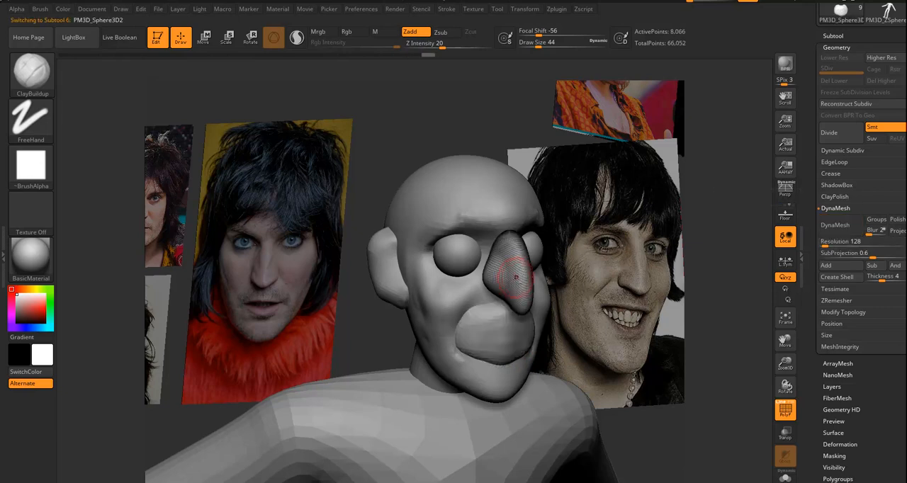
{"action": "left_click", "coordinate": [840, 225]}
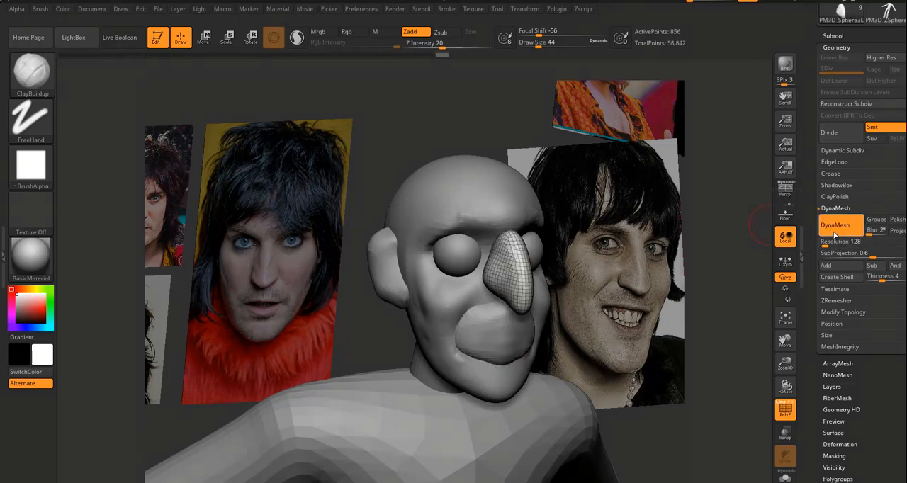
Convert the ear subtool to DynaMesh without freezing its subdivision levels, and set its DynaMesh resolution to 256.
{"action": "left_click", "coordinate": [460, 255], "text": "alt"}
{"action": "left_click", "coordinate": [385, 281], "text": "alt"}
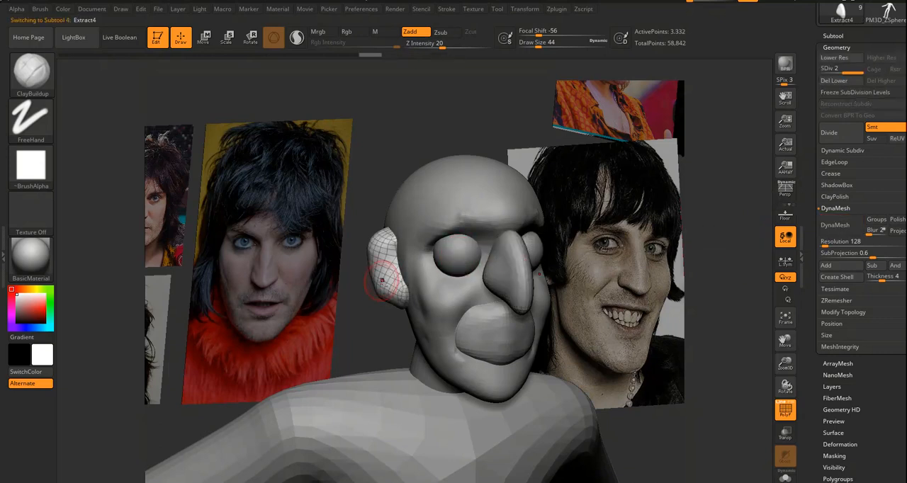
{"action": "left_click", "coordinate": [841, 226]}
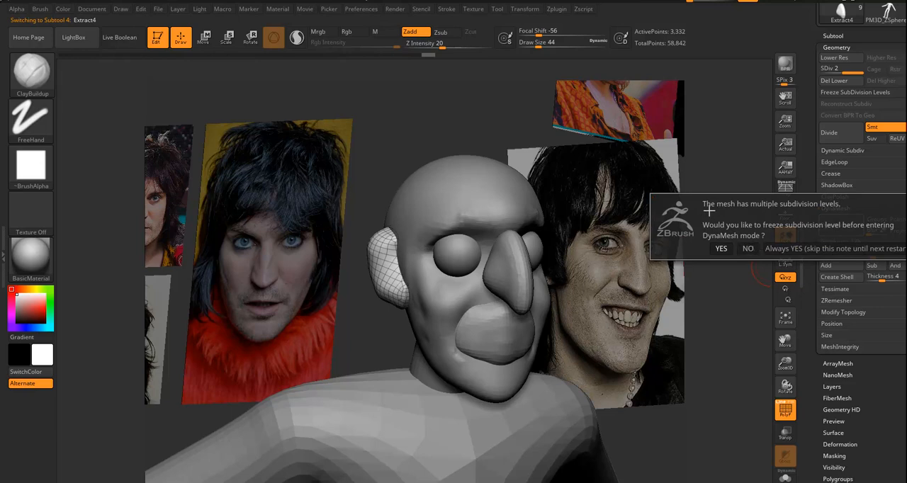
{"action": "left_click", "coordinate": [748, 248]}
{"action": "left_click_drag", "start_coordinate": [724, 284], "coordinate": [743, 279]}
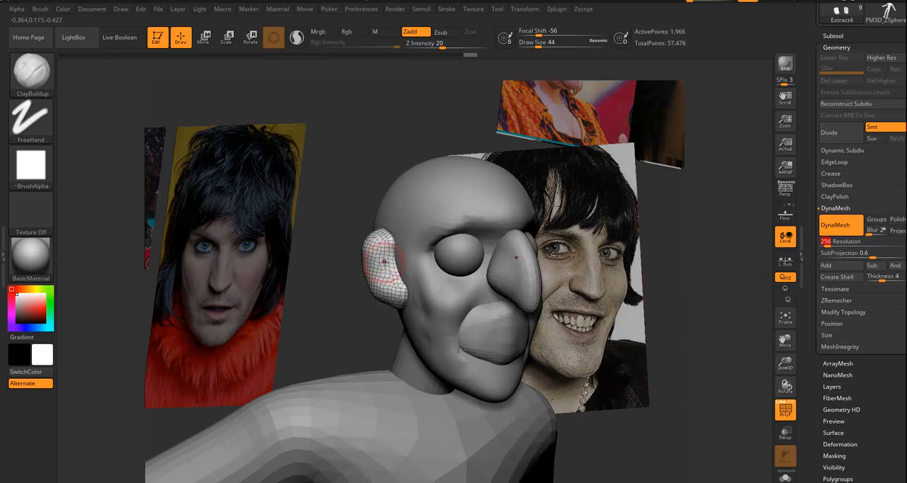
{"action": "mouse_move", "coordinate": [385, 256]}
{"action": "left_mouse_down", "text": "shift"}
{"action": "mouse_move", "coordinate": [369, 325]}
{"action": "mouse_move", "coordinate": [407, 306]}
{"action": "left_mouse_up", "text": "shift"}
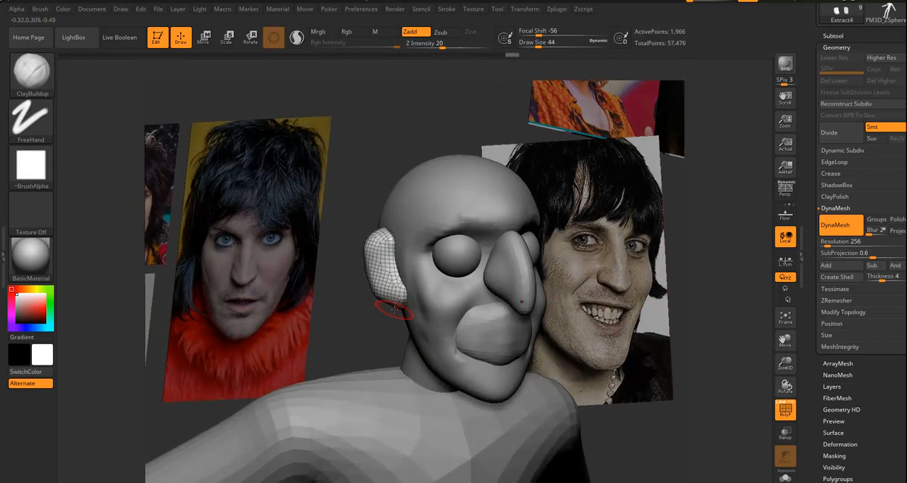
Make the body the active subtool.
{"action": "left_click_drag", "start_coordinate": [341, 324], "coordinate": [696, 256]}
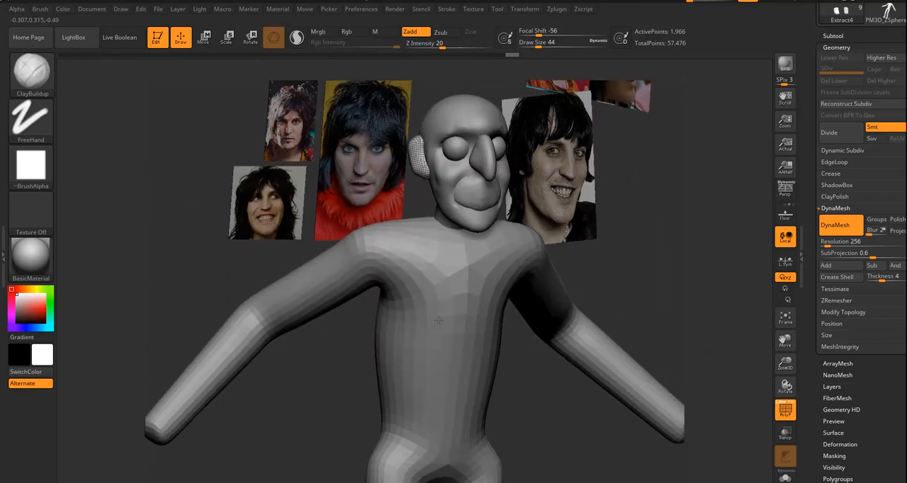
{"action": "left_click", "coordinate": [441, 306], "text": "alt"}
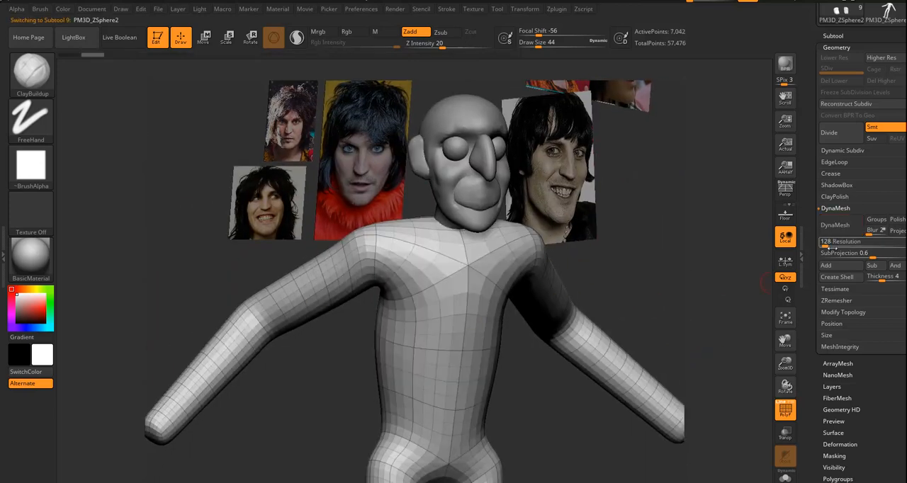
Try converting the body to DynaMesh at resolution 256, then undo the conversion.
{"action": "left_click", "coordinate": [825, 242]}
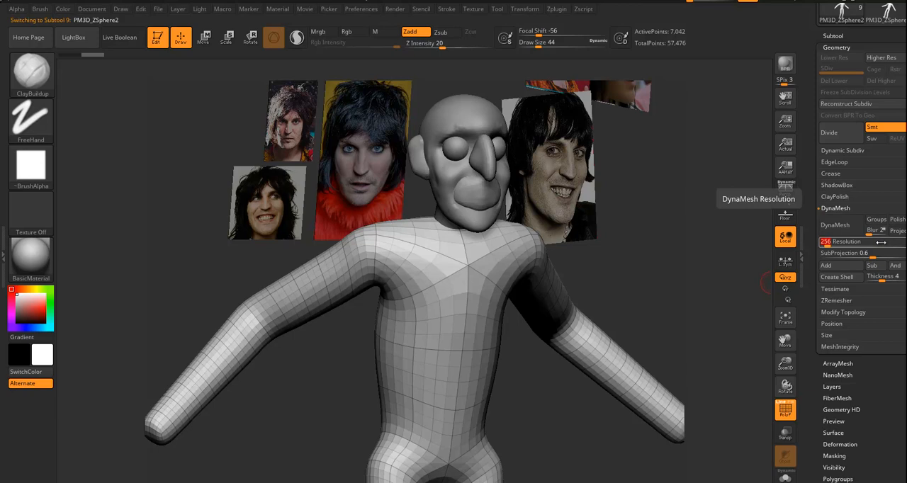
{"action": "left_click", "coordinate": [840, 225]}
{"action": "left_click_drag", "start_coordinate": [702, 306], "coordinate": [538, 283]}
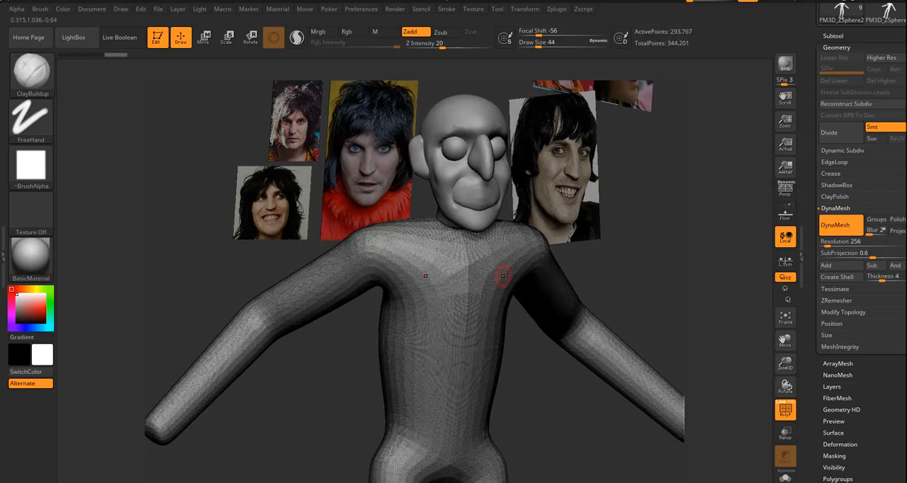
{"action": "key", "text": "ctrl+z"}
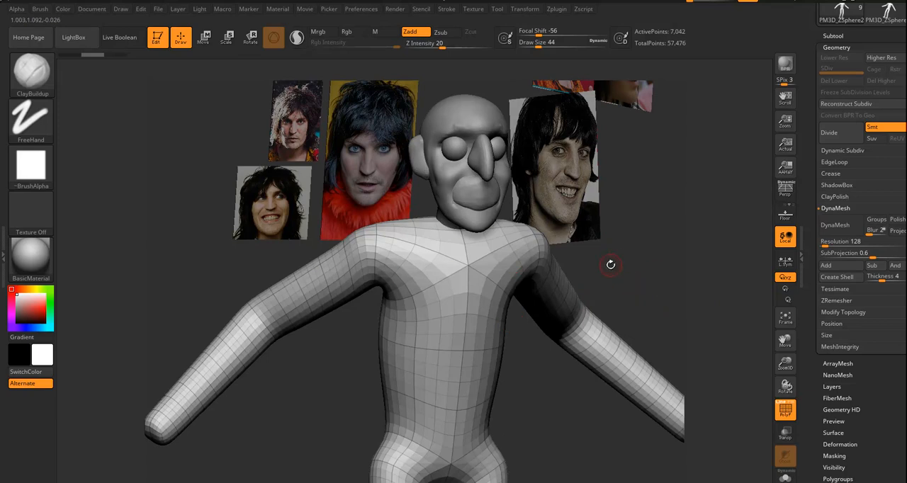
Subdivide the body to level 4 and convert it to DynaMesh at resolution 256 without freezing the subdivision levels.
{"action": "key", "text": "ctrl"}
{"action": "key", "text": "ctrl+z"}
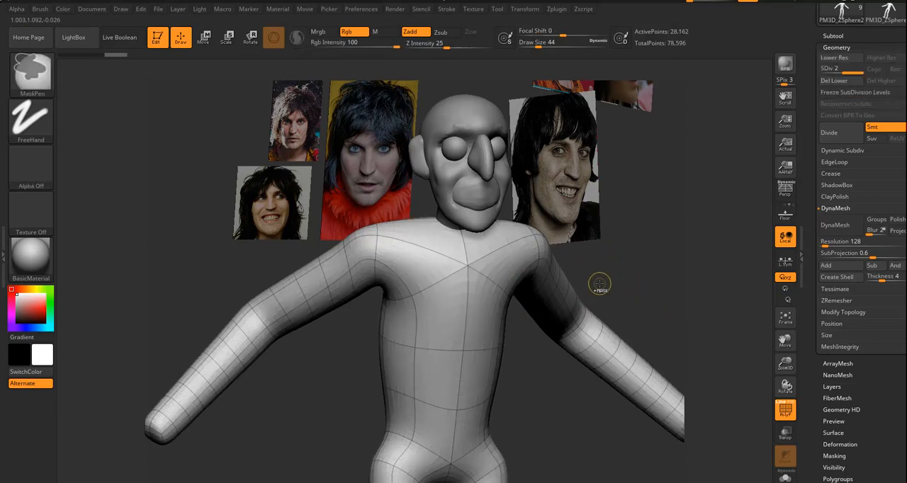
{"action": "left_click", "coordinate": [825, 242]}
{"action": "type", "text": "480"}
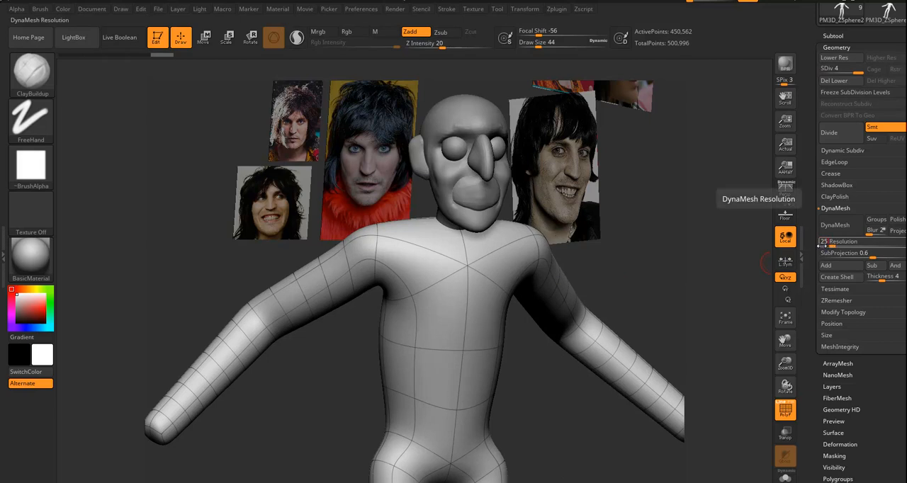
{"action": "left_click", "coordinate": [827, 226]}
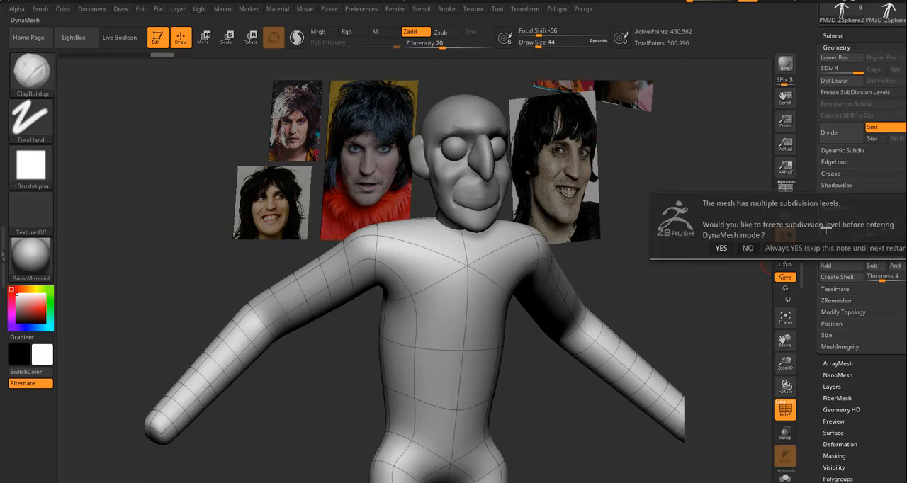
{"action": "left_click", "coordinate": [748, 248]}
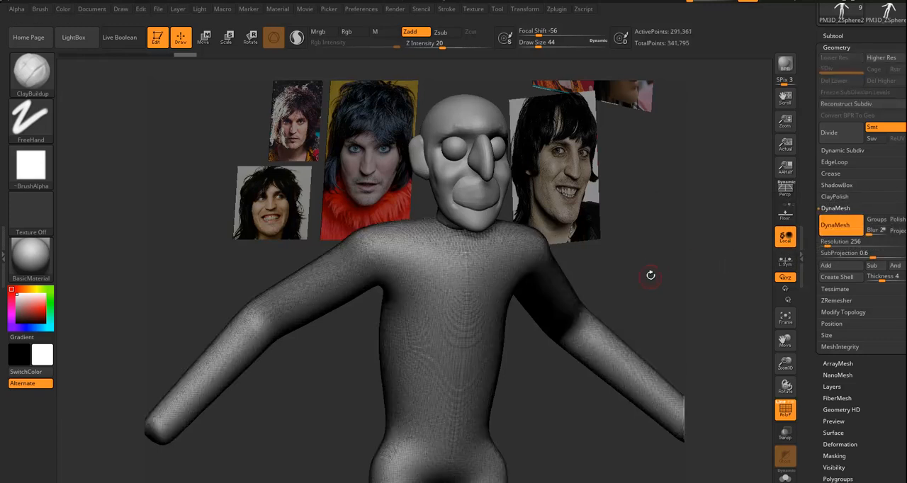
{"action": "mouse_move", "coordinate": [651, 295]}
{"action": "left_mouse_down"}
{"action": "mouse_move", "coordinate": [653, 283]}
{"action": "mouse_move", "coordinate": [649, 301]}
{"action": "left_mouse_up"}
Set the body's DynaMesh resolution to 128, remesh it and test ClayBuildup strokes on the chest.
{"action": "left_click", "coordinate": [826, 243]}
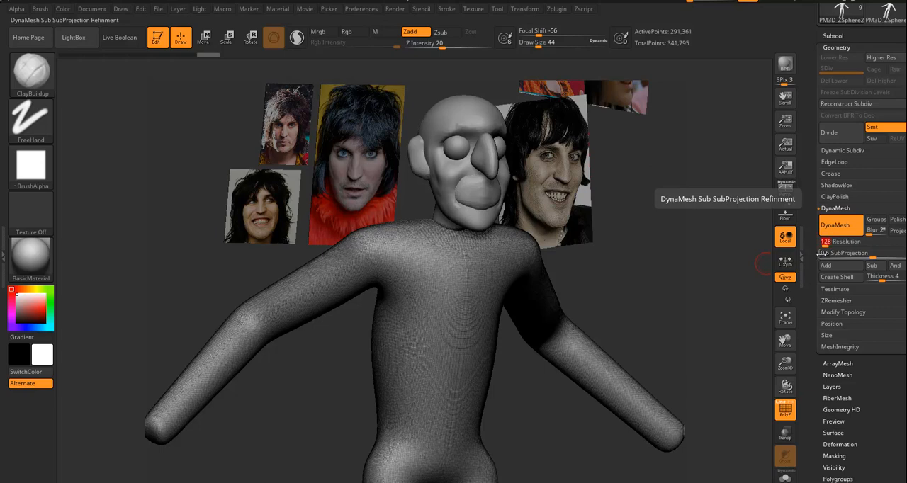
{"action": "left_click_drag", "start_coordinate": [612, 302], "coordinate": [622, 310], "text": "ctrl"}
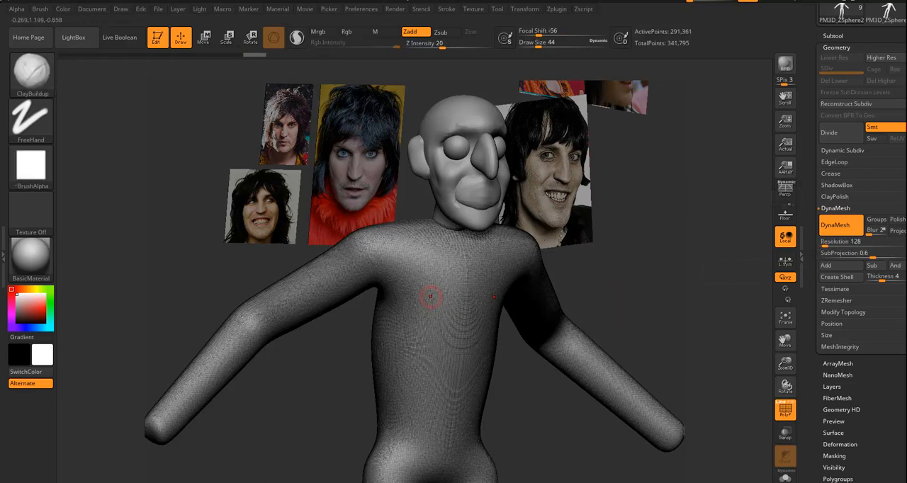
{"action": "mouse_move", "coordinate": [419, 278]}
{"action": "left_mouse_down", "text": "ctrl"}
{"action": "mouse_move", "coordinate": [457, 287]}
{"action": "mouse_move", "coordinate": [433, 280]}
{"action": "left_mouse_up", "text": "ctrl"}
{"action": "mouse_move", "coordinate": [646, 295]}
{"action": "left_mouse_down", "text": "ctrl"}
{"action": "mouse_move", "coordinate": [678, 343]}
{"action": "mouse_move", "coordinate": [638, 284]}
{"action": "left_mouse_up", "text": "ctrl"}
{"action": "mouse_move", "coordinate": [434, 278]}
{"action": "left_mouse_down", "text": "shift"}
{"action": "mouse_move", "coordinate": [430, 288]}
{"action": "mouse_move", "coordinate": [446, 269]}
{"action": "mouse_move", "coordinate": [442, 279]}
{"action": "left_mouse_up", "text": "shift"}
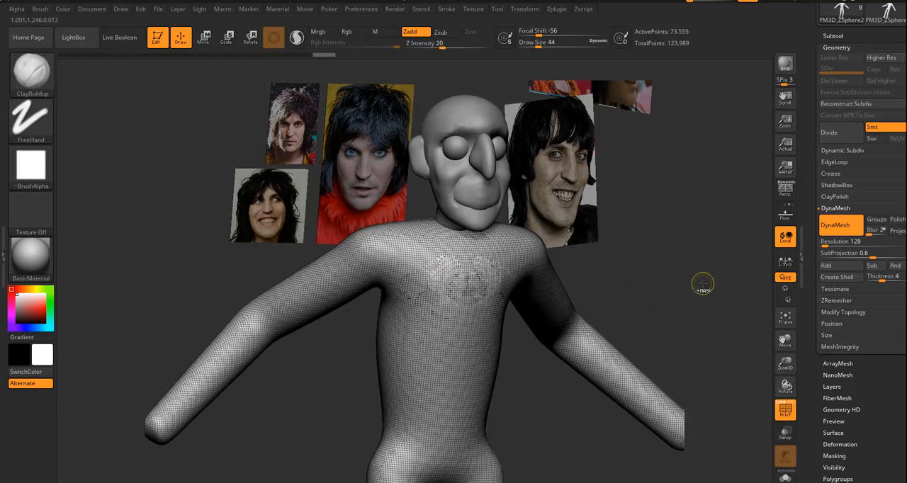
Hide the polyframe and examine the remeshed body and head from other angles.
{"action": "left_click", "coordinate": [784, 410]}
{"action": "left_click_drag", "start_coordinate": [638, 287], "coordinate": [602, 253]}
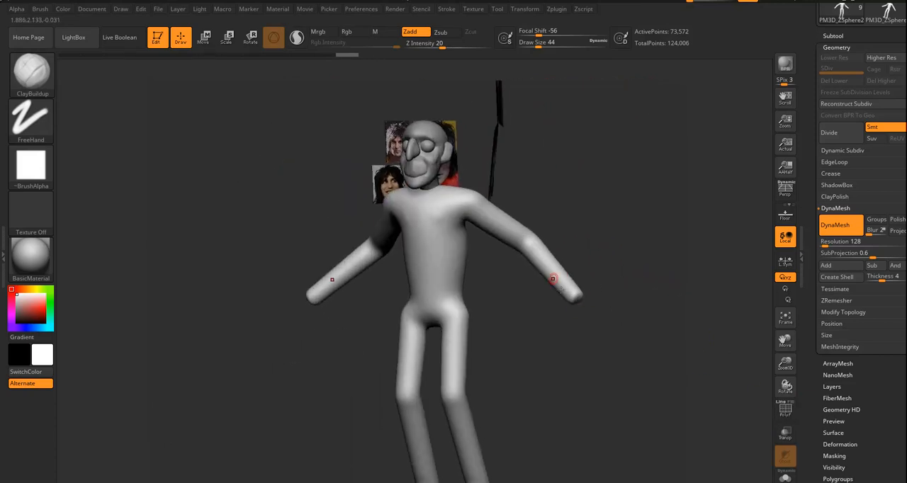
{"action": "left_click_drag", "start_coordinate": [599, 316], "coordinate": [641, 262]}
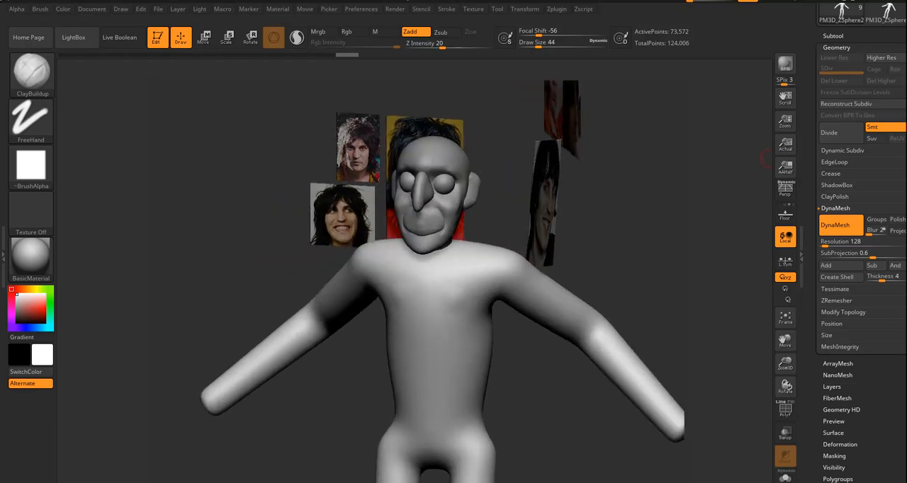